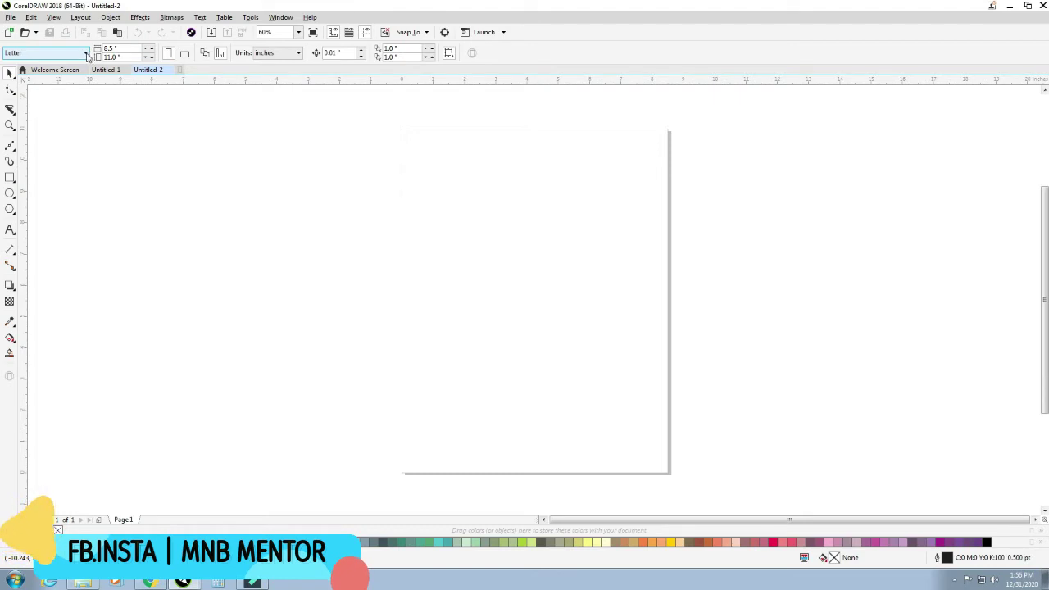
# - Set the page to Business Card size and draw a 3.5 × 2.0 inch rectangle
pyautogui.click(85, 53)
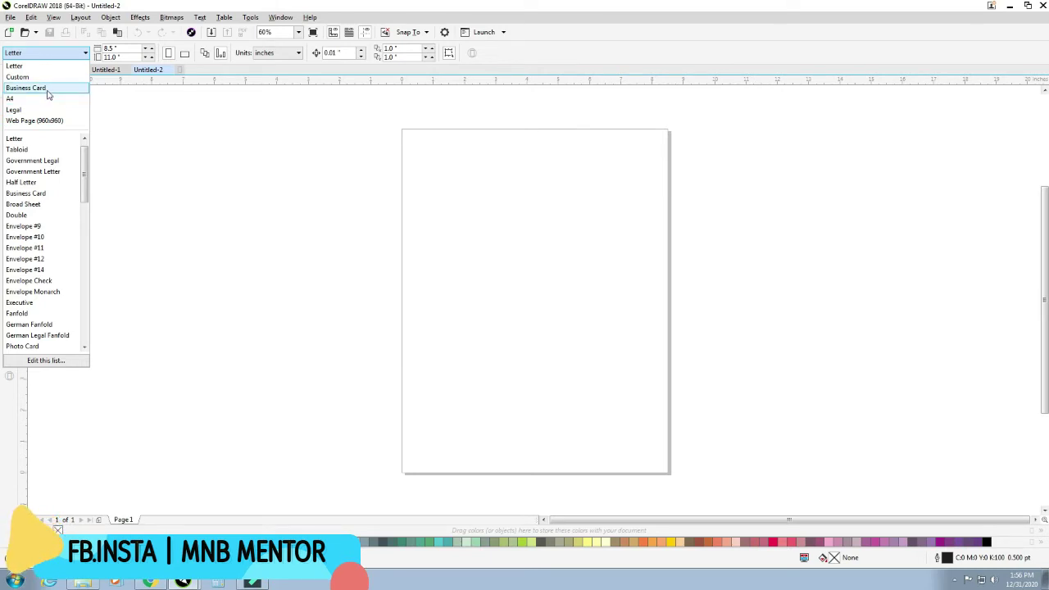
pyautogui.click(47, 88)
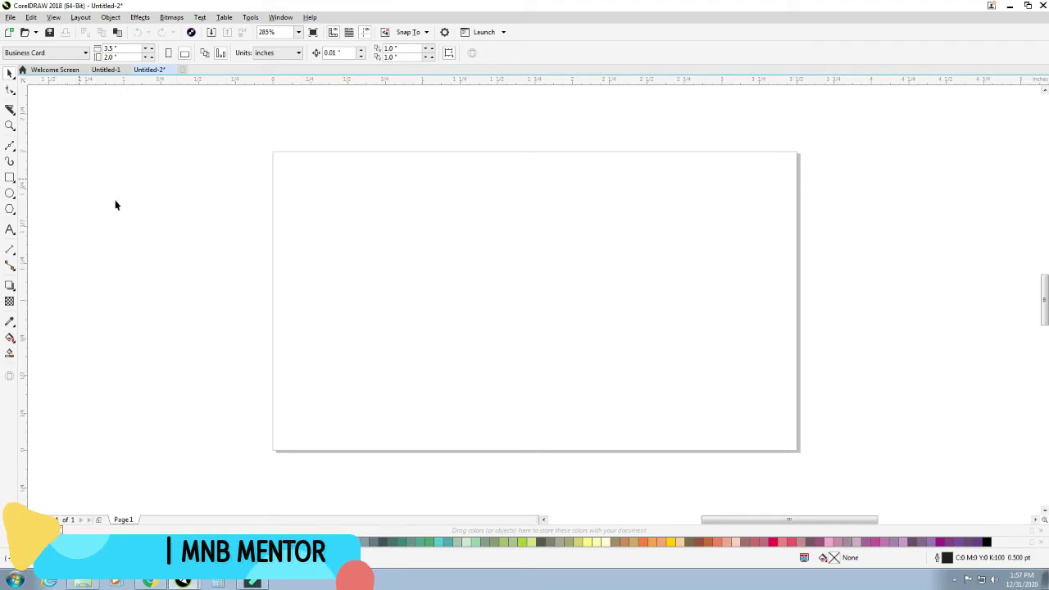
pyautogui.click(10, 177)
pyautogui.moveTo(336, 182); pyautogui.dragTo(634, 397)
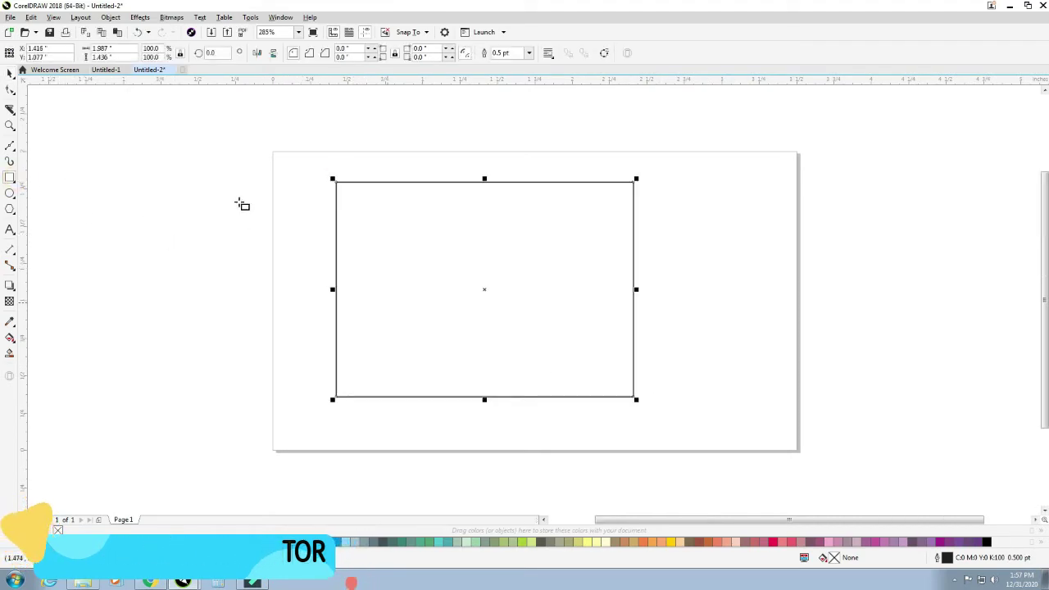
pyautogui.doubleClick(129, 49)
pyautogui.write('3.5')
pyautogui.press('Return')
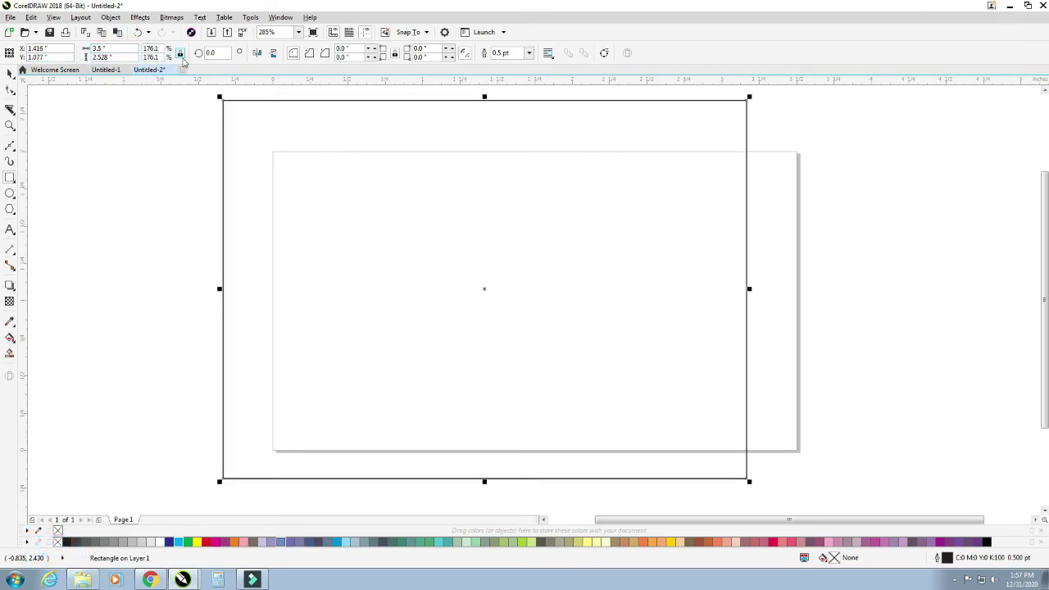
pyautogui.doubleClick(118, 57)
pyautogui.write('2')
pyautogui.press('Return')
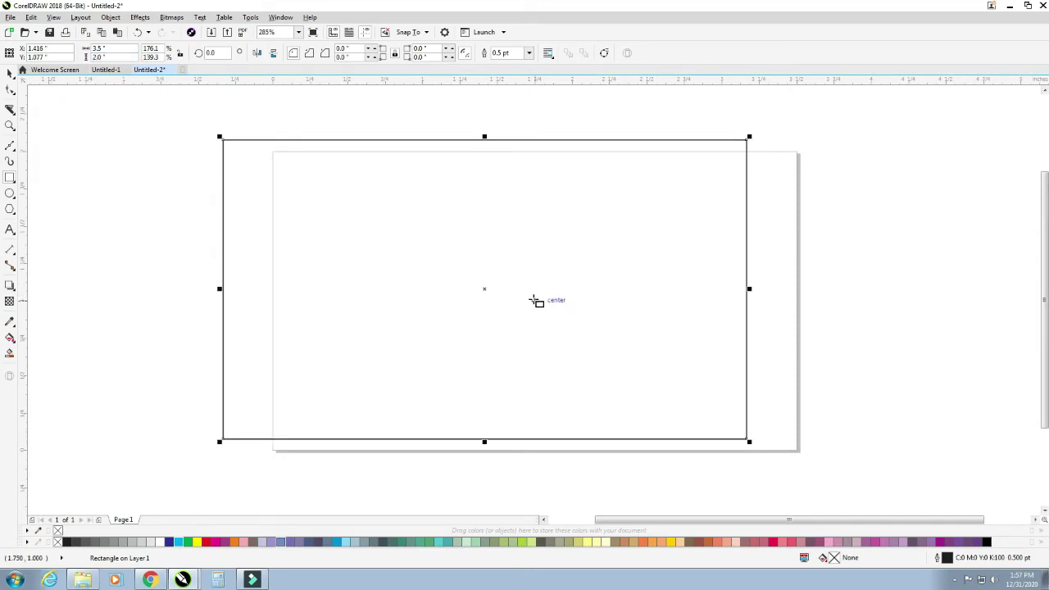
# - Place an identical copy of the rectangle directly below the original
pyautogui.scroll(-2, 539, 300)
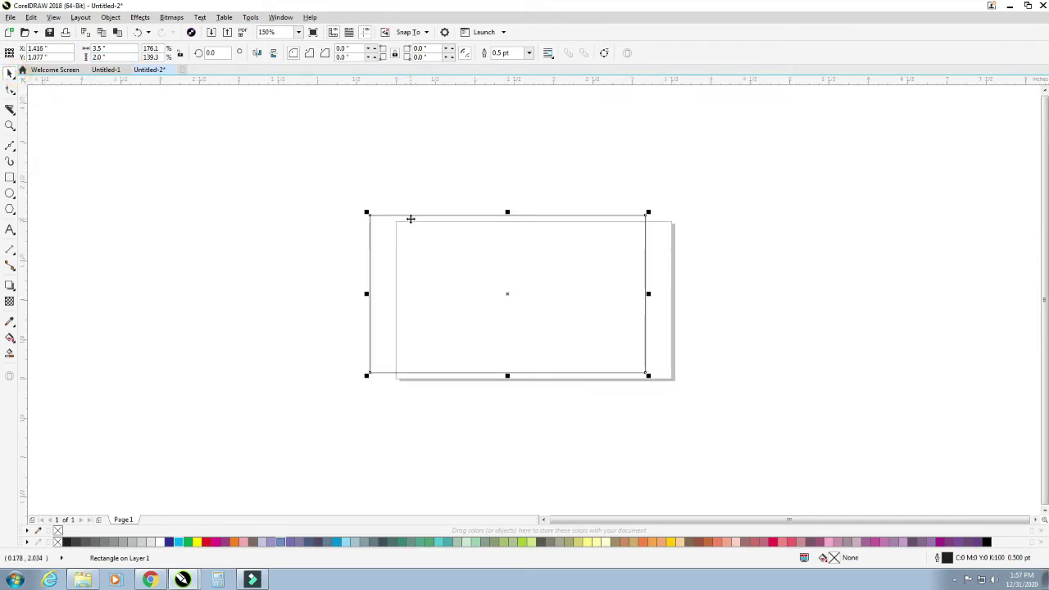
pyautogui.scroll(-4, 410, 218)
pyautogui.moveTo(437, 237); pyautogui.dragTo(446, 281)
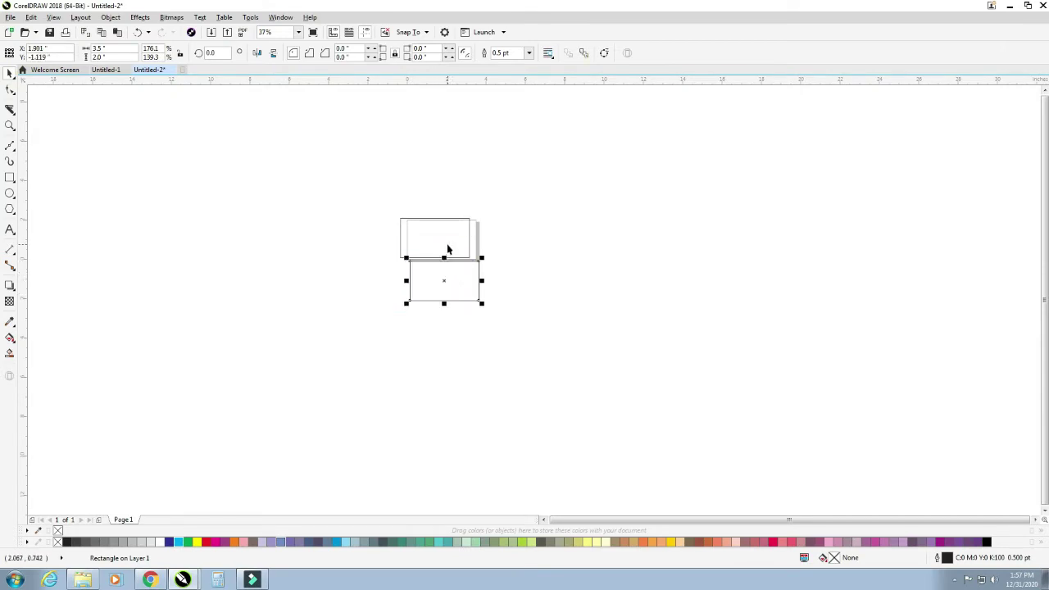
pyautogui.click(446, 245)
pyautogui.click(440, 287)
pyautogui.keyDown('shift'); pyautogui.click(444, 245); pyautogui.keyUp('shift')
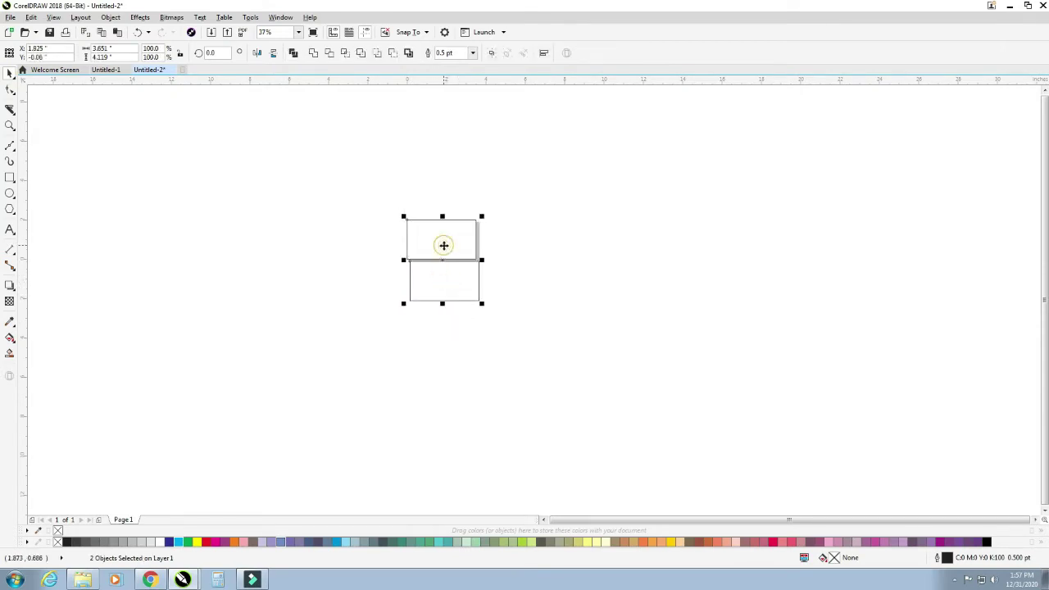
pyautogui.click(576, 333)
pyautogui.moveTo(393, 209); pyautogui.dragTo(524, 346)
# - Give the upper rectangle a vertical fountain gradient fill
pyautogui.click(464, 219)
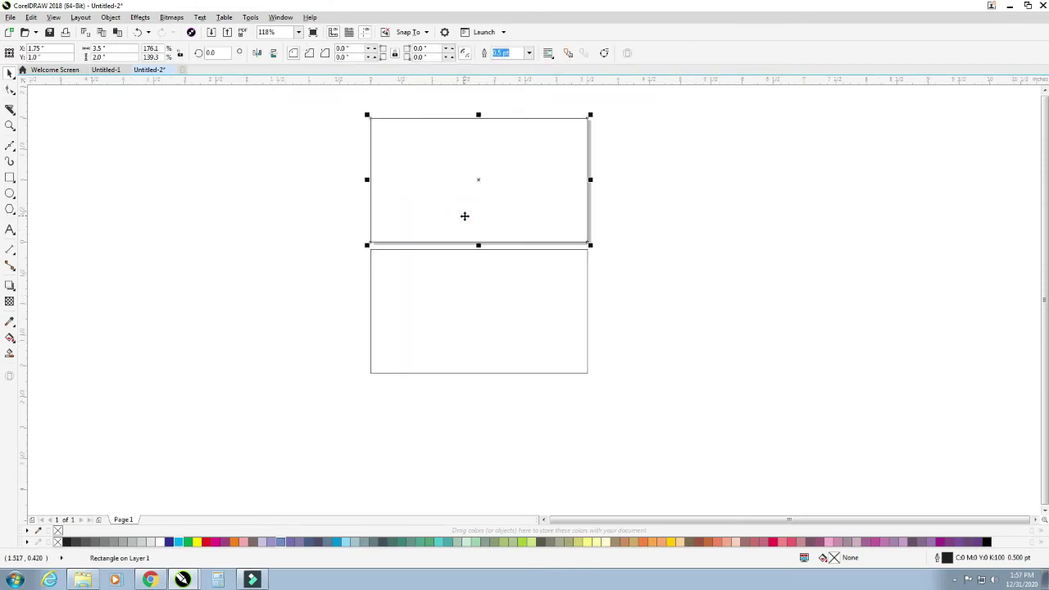
pyautogui.press('g')
pyautogui.moveTo(474, 242); pyautogui.dragTo(475, 119)
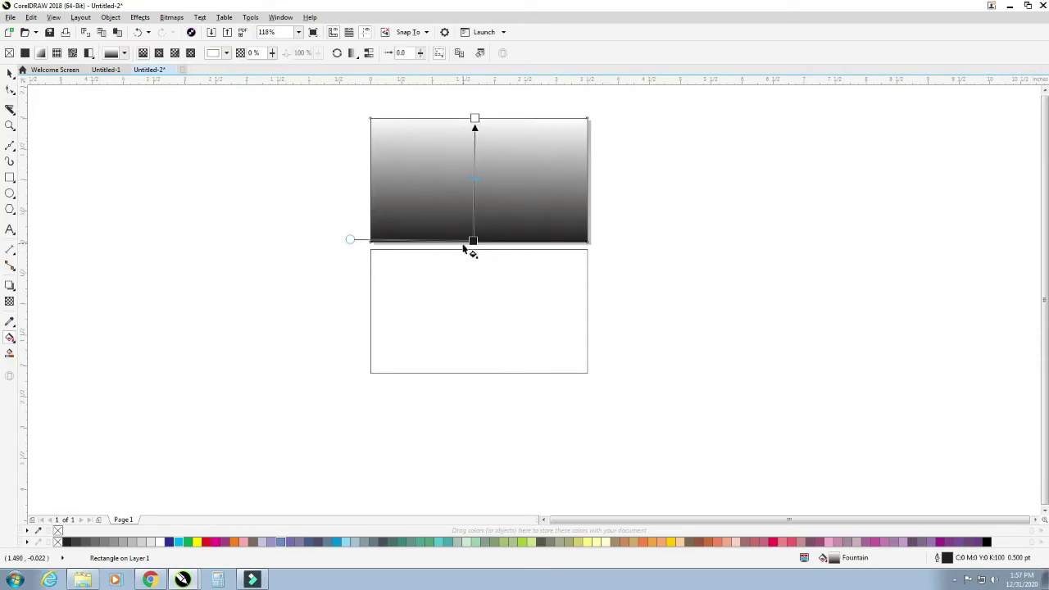
# - Make the gradient's bottom stop black and its top stop dark grey (C57 M53 Y49 K18)
pyautogui.click(473, 241)
pyautogui.click(498, 237)
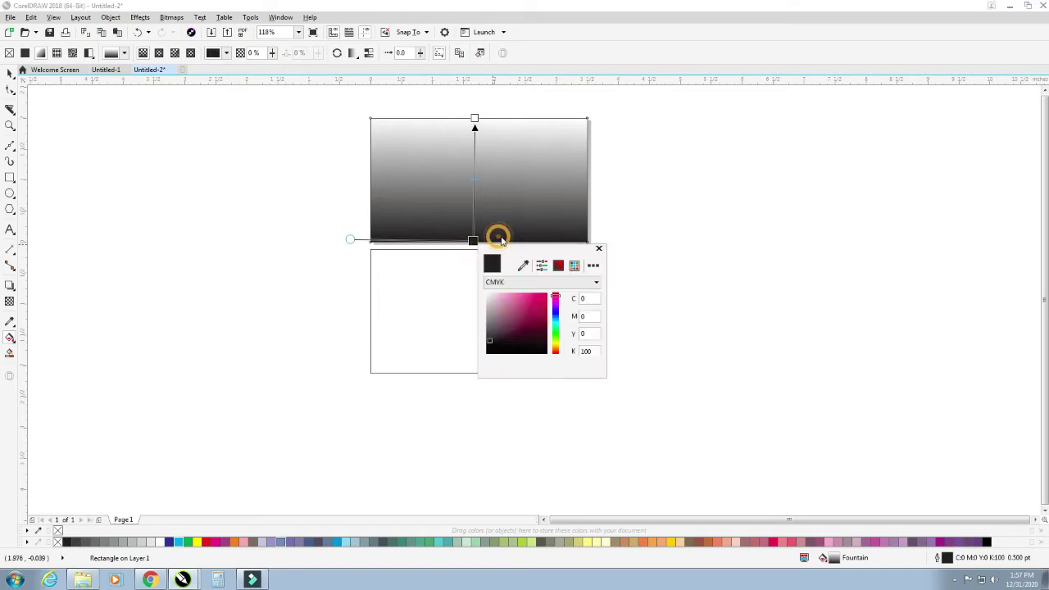
pyautogui.click(523, 265)
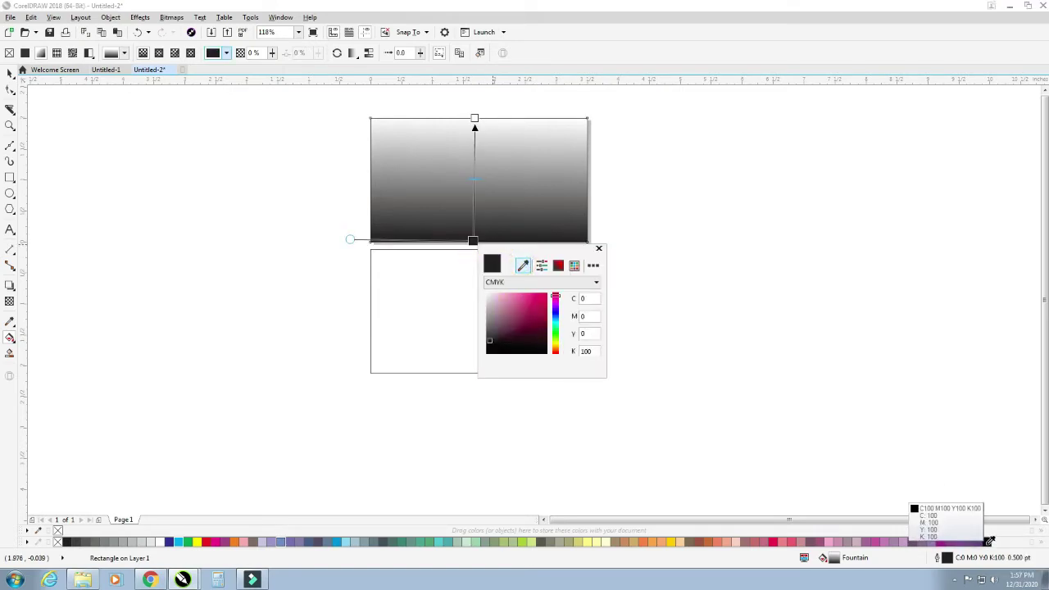
pyautogui.click(987, 544)
pyautogui.click(476, 120)
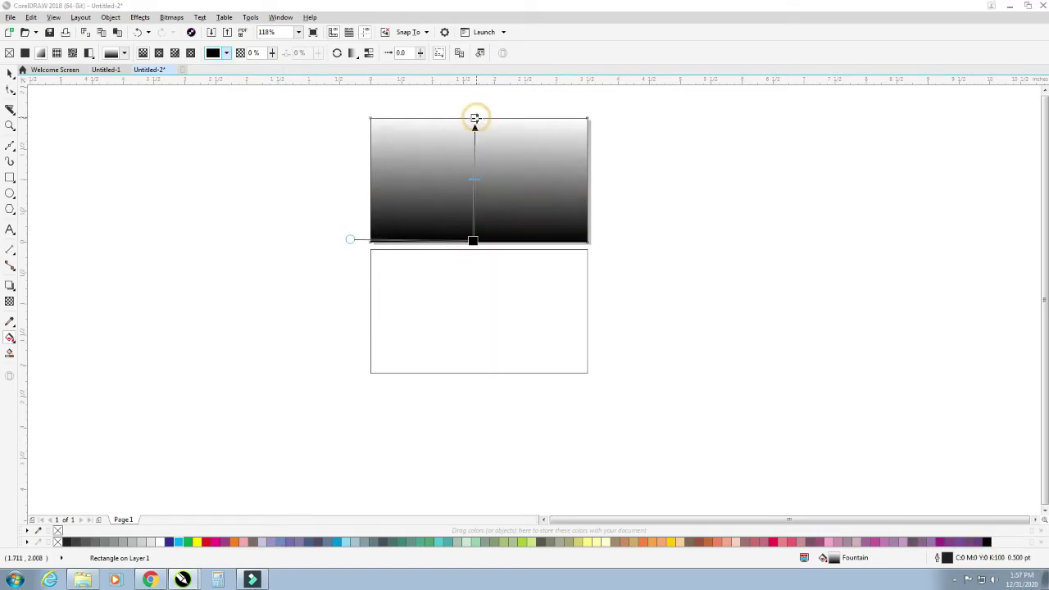
pyautogui.click(499, 117)
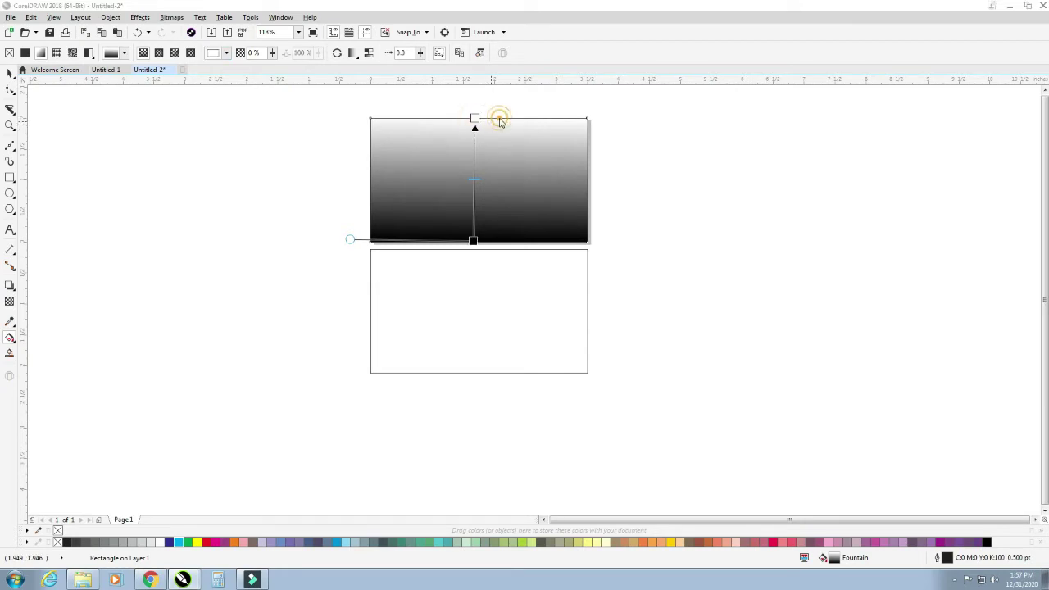
pyautogui.click(524, 142)
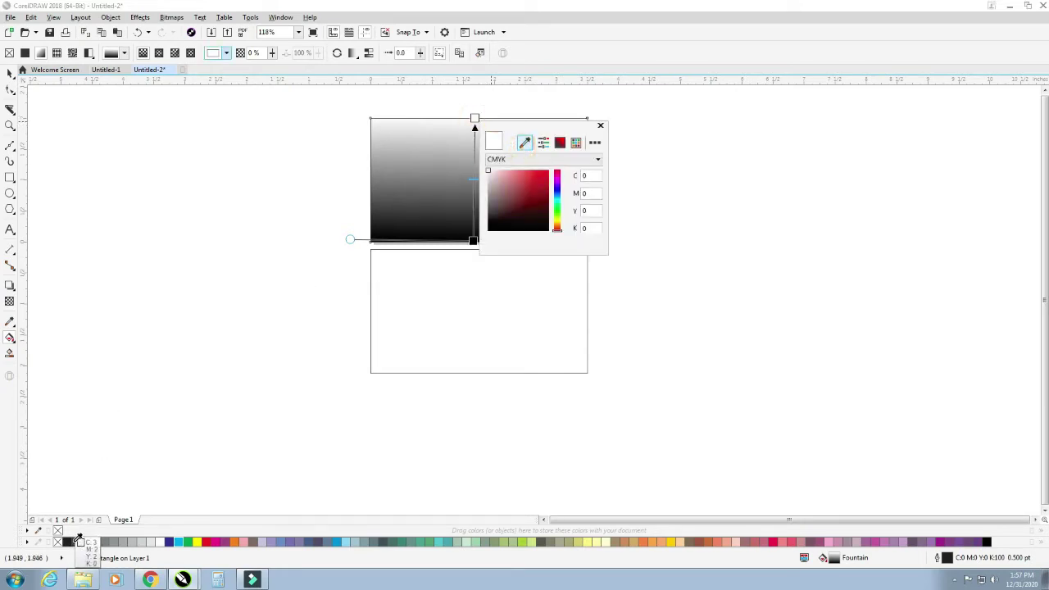
pyautogui.click(65, 541)
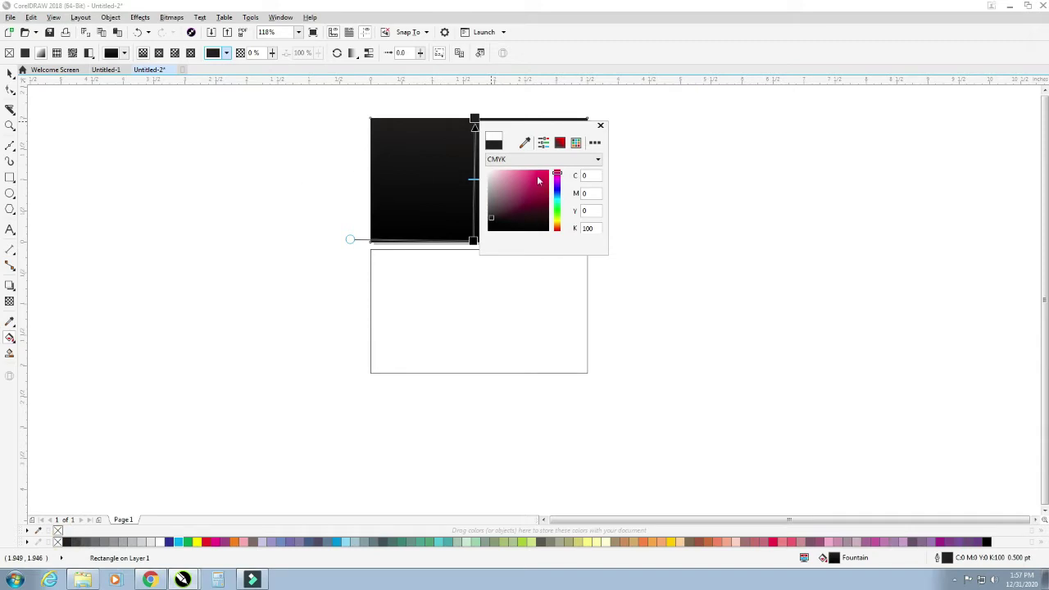
pyautogui.moveTo(494, 223); pyautogui.dragTo(492, 208)
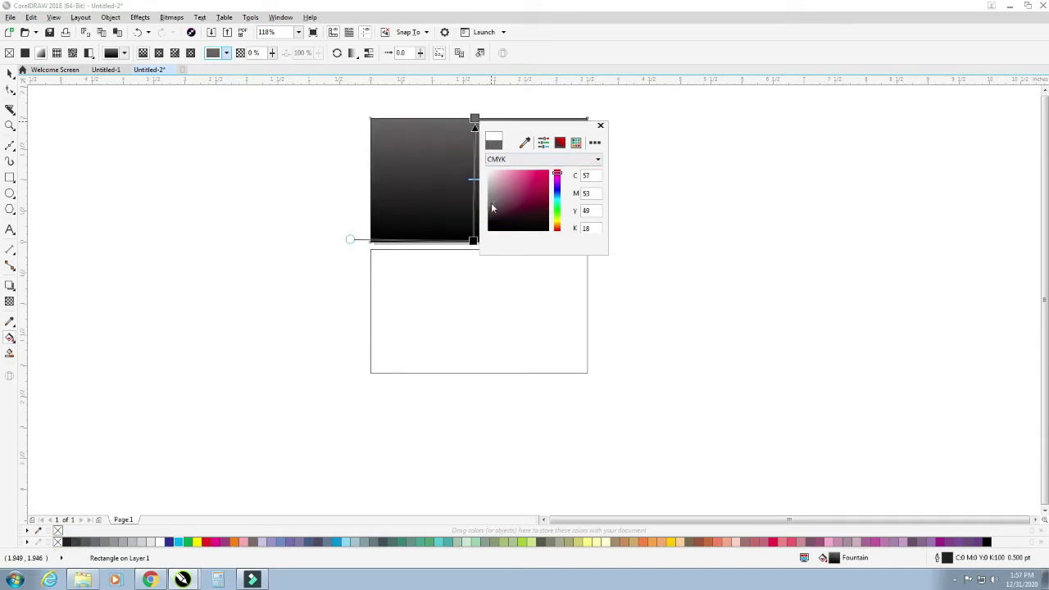
pyautogui.click(601, 126)
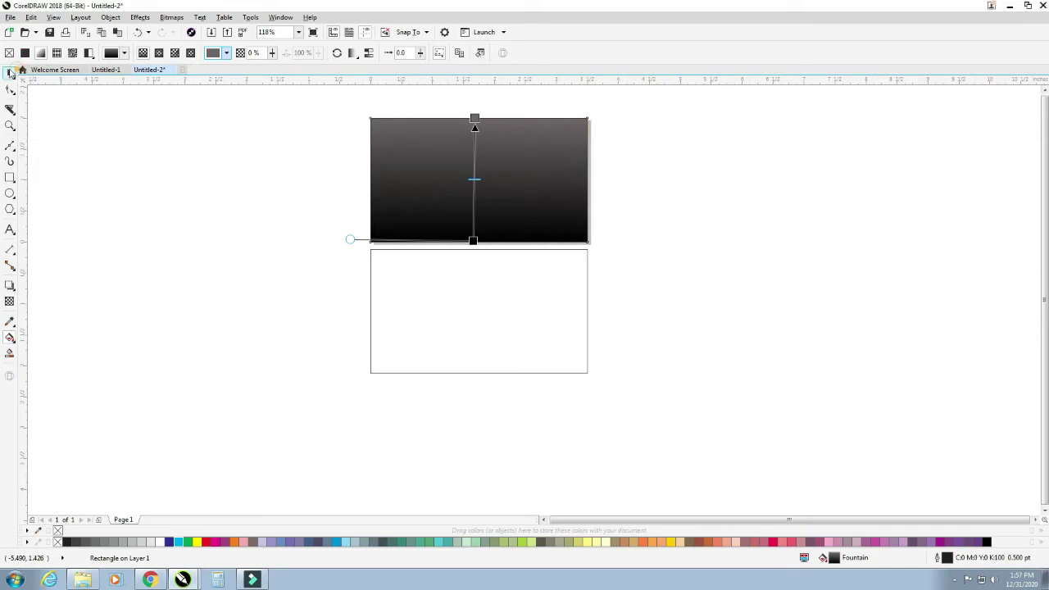
# - Copy the same gradient fill onto the lower rectangle
pyautogui.click(10, 72)
pyautogui.moveTo(497, 200); pyautogui.dragTo(524, 325)
pyautogui.click(673, 267)
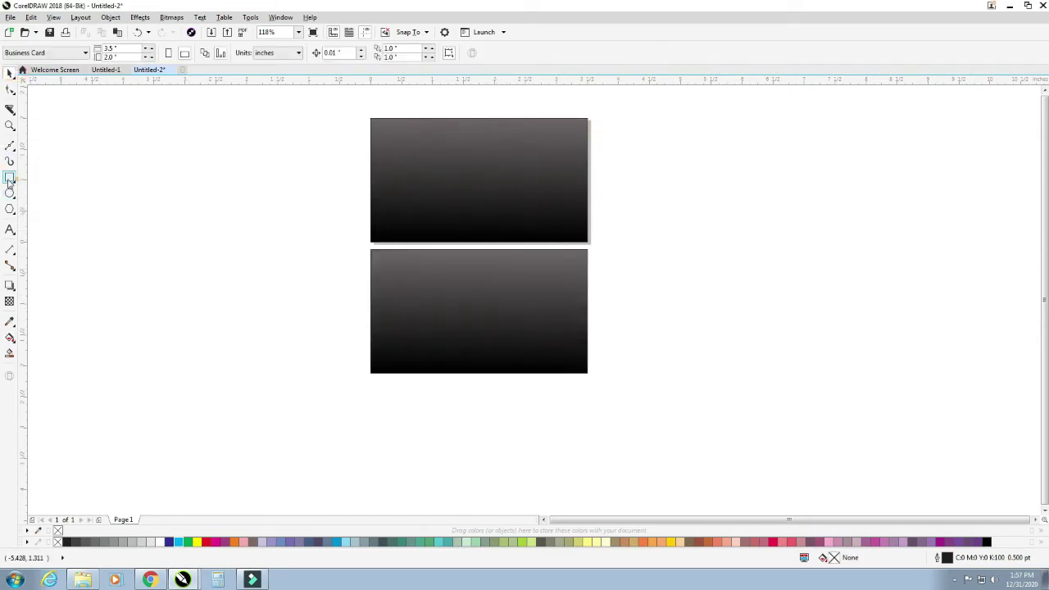
# - Draw a square with rounded corners and move it over the upper card's top edge
pyautogui.click(10, 177)
pyautogui.moveTo(103, 137); pyautogui.dragTo(254, 266)
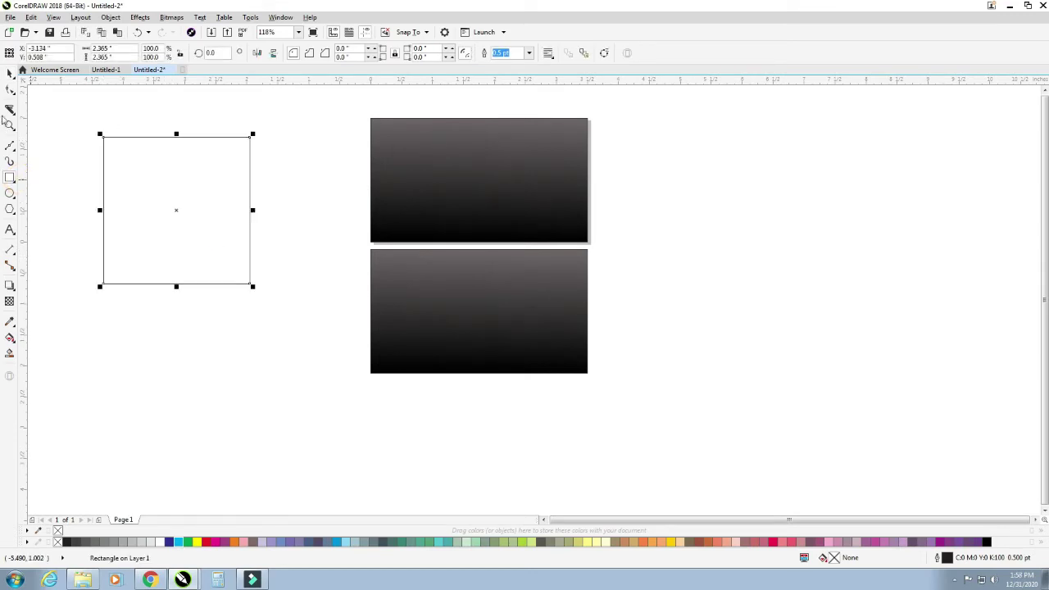
pyautogui.click(10, 90)
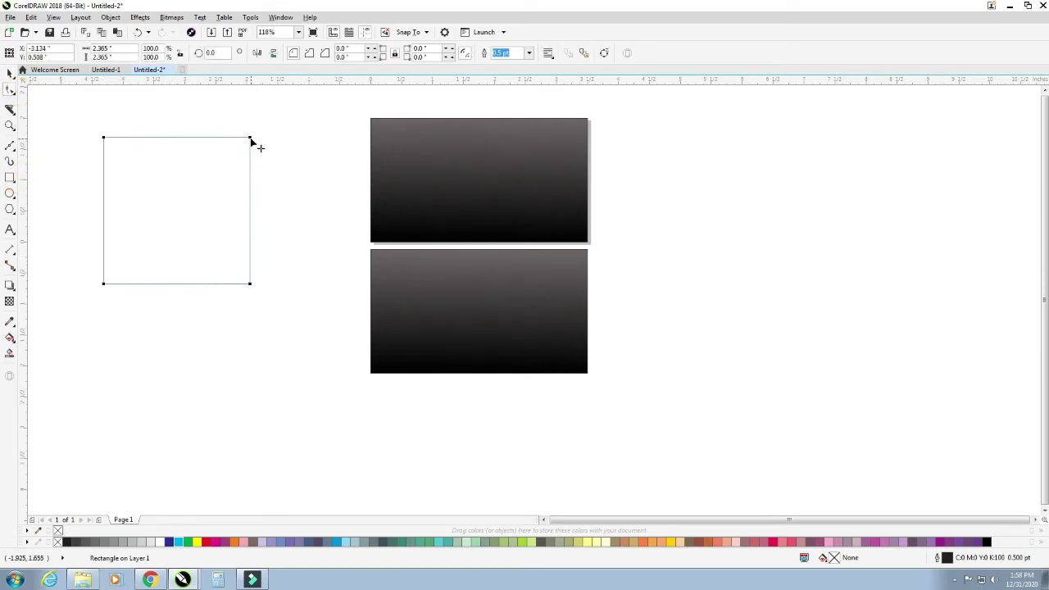
pyautogui.moveTo(251, 141); pyautogui.dragTo(226, 171)
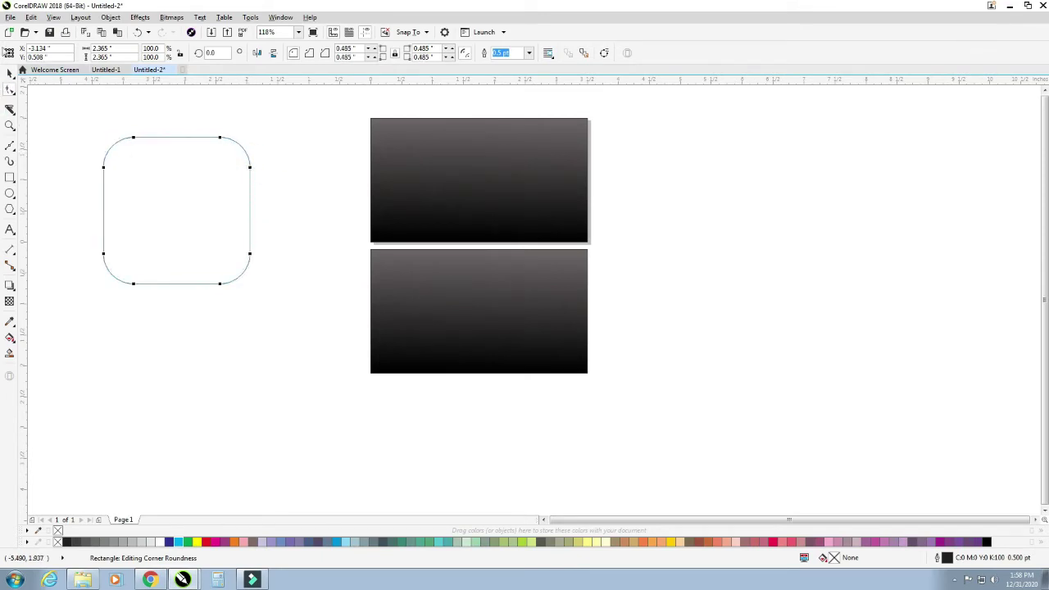
pyautogui.click(9, 73)
pyautogui.moveTo(183, 271); pyautogui.dragTo(485, 119)
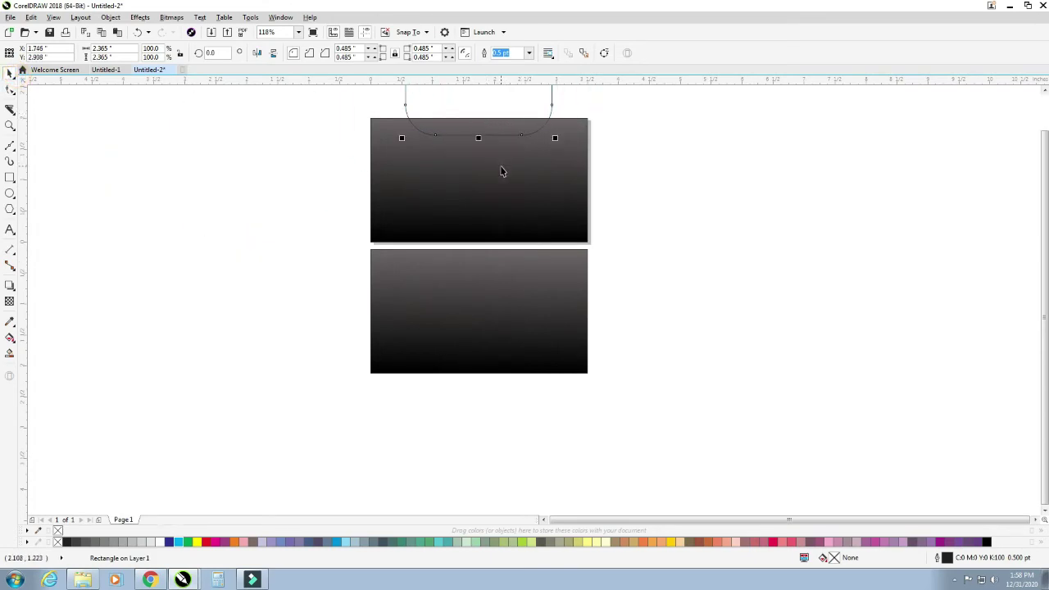
# - Smart-fill the overlap of the square and card to create the slate-blue tab
pyautogui.click(522, 166)
pyautogui.click(664, 184)
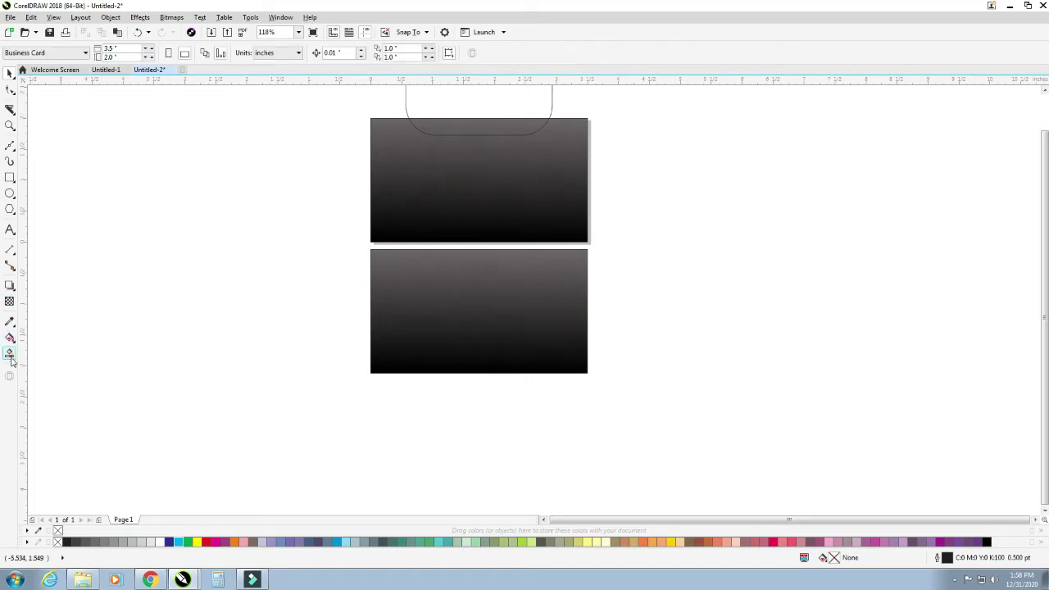
pyautogui.click(10, 355)
pyautogui.click(499, 125)
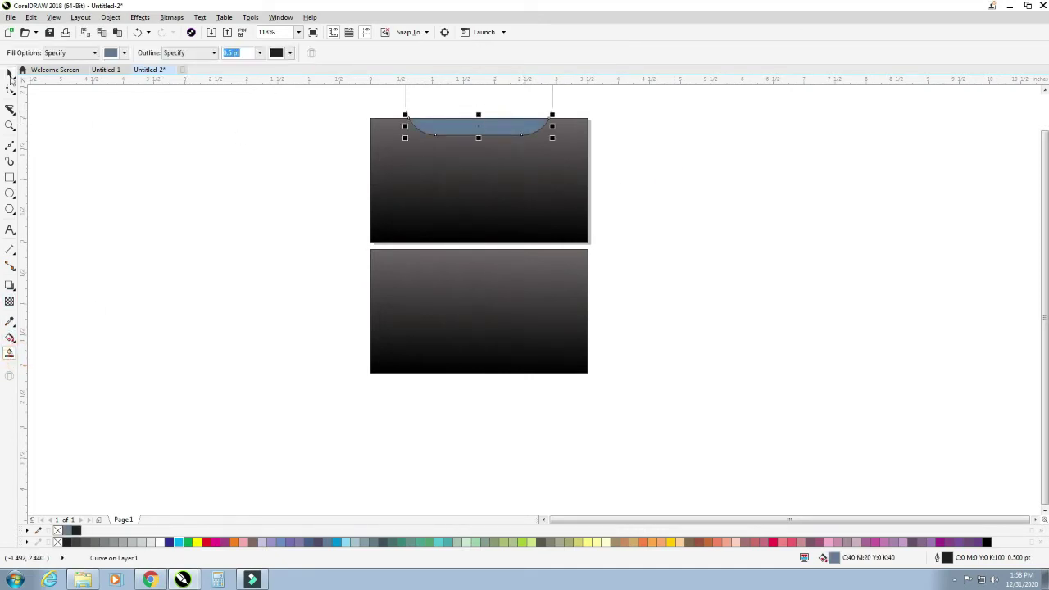
pyautogui.click(9, 73)
pyautogui.click(164, 134)
pyautogui.click(415, 99)
pyautogui.click(430, 117)
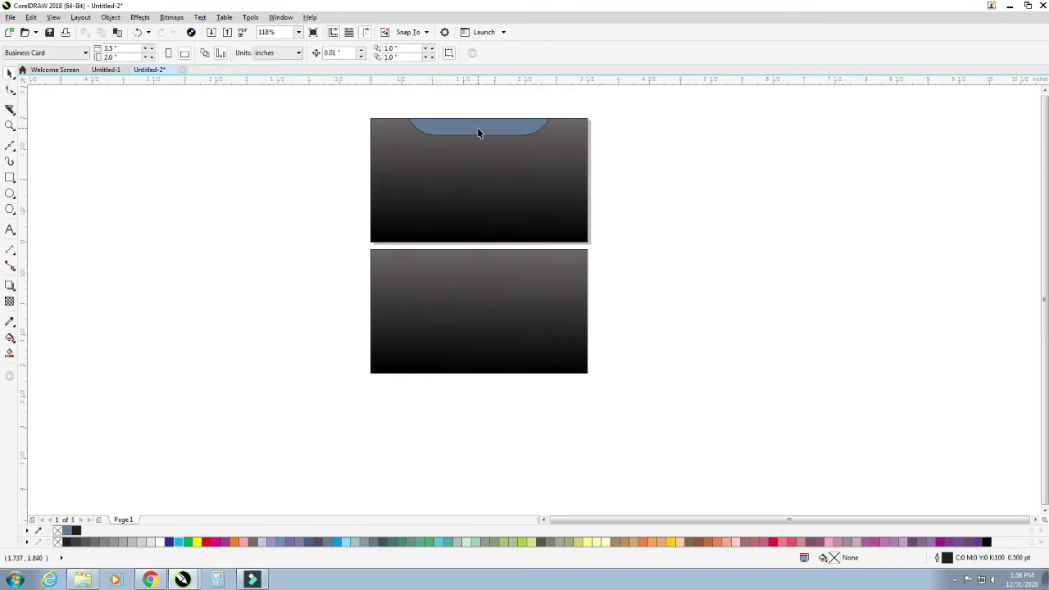
# - Copy the blue-grey tab onto empty canvas and rotate it 90 degrees upright
pyautogui.moveTo(479, 133); pyautogui.dragTo(283, 297)
pyautogui.rightClick(283, 297)
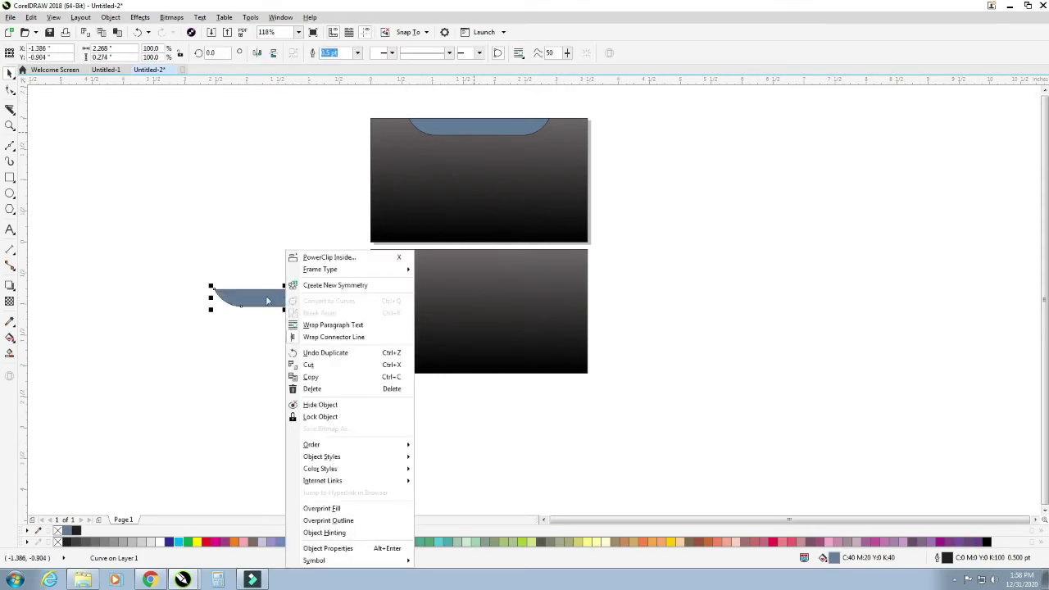
pyautogui.click(222, 347)
pyautogui.click(258, 296)
pyautogui.moveTo(361, 285); pyautogui.dragTo(295, 244)
pyautogui.click(247, 248)
# - Align the rotated tab to the lower card's left edge, centred vertically
pyautogui.click(281, 238)
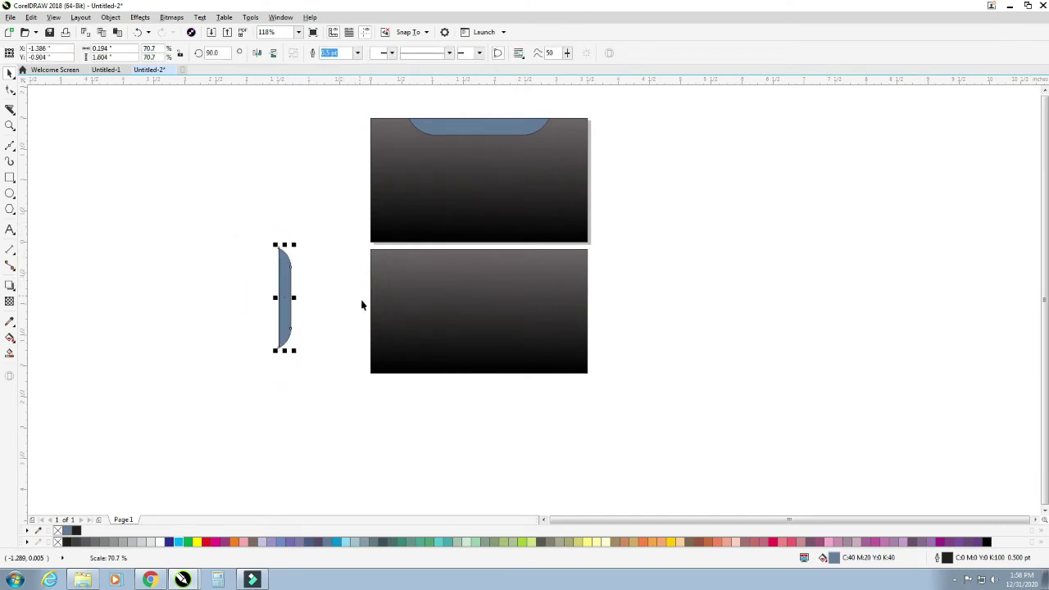
pyautogui.keyDown('shift'); pyautogui.click(398, 309); pyautogui.keyUp('shift')
pyautogui.press('l')
pyautogui.press('c')
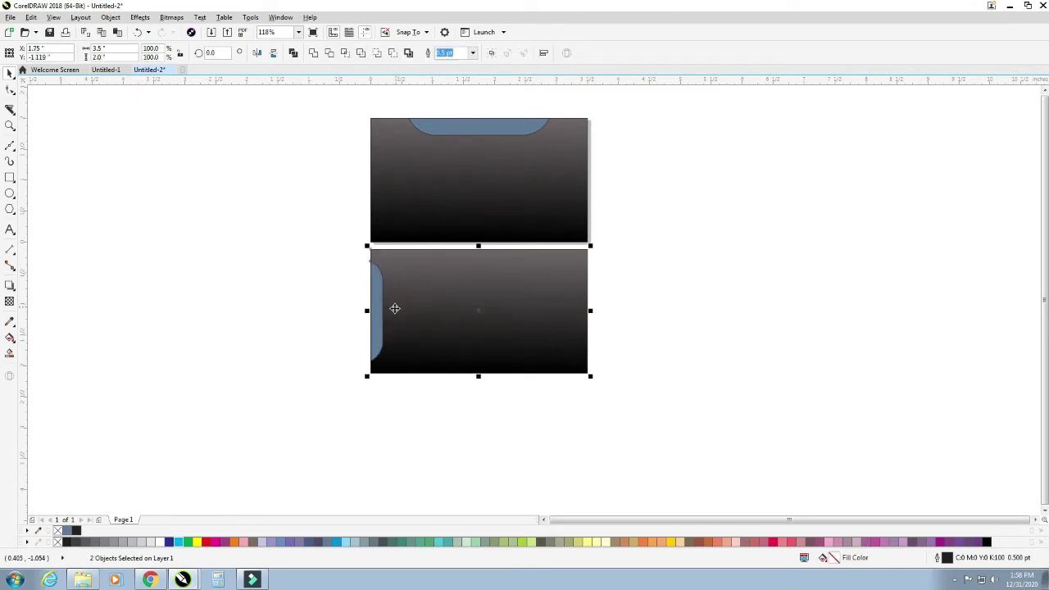
pyautogui.click(322, 333)
# - Place a mirrored tab copy on the lower card's right edge and draw a square beside the cards
pyautogui.moveTo(374, 315); pyautogui.dragTo(584, 314)
pyautogui.click(628, 301)
pyautogui.moveTo(285, 246); pyautogui.dragTo(649, 400)
pyautogui.click(662, 358)
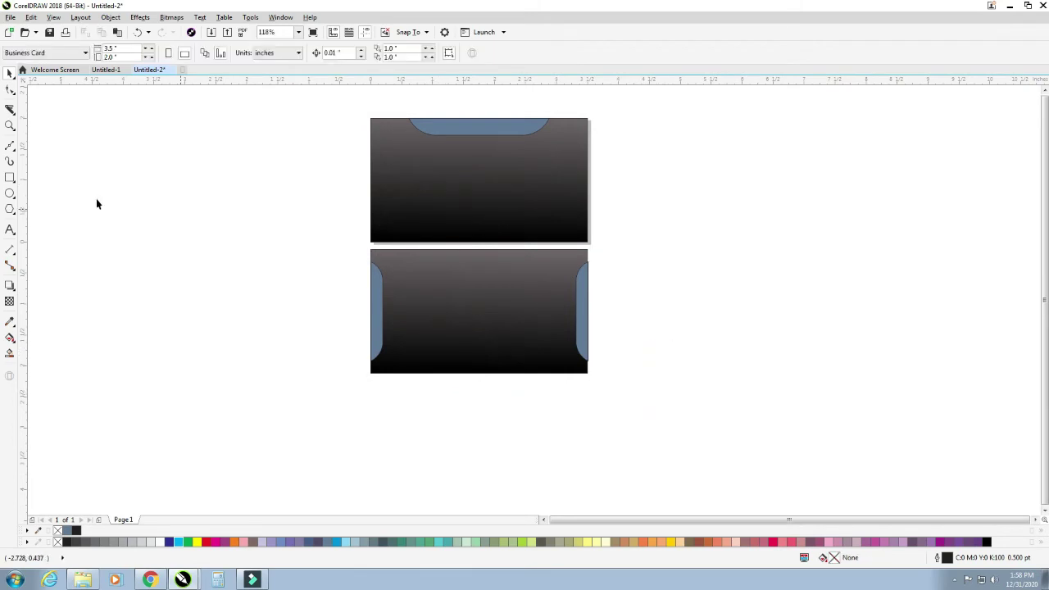
pyautogui.click(10, 177)
pyautogui.moveTo(638, 167); pyautogui.dragTo(741, 310)
# - Round the new square's corners to a radius of 0.406
pyautogui.click(10, 90)
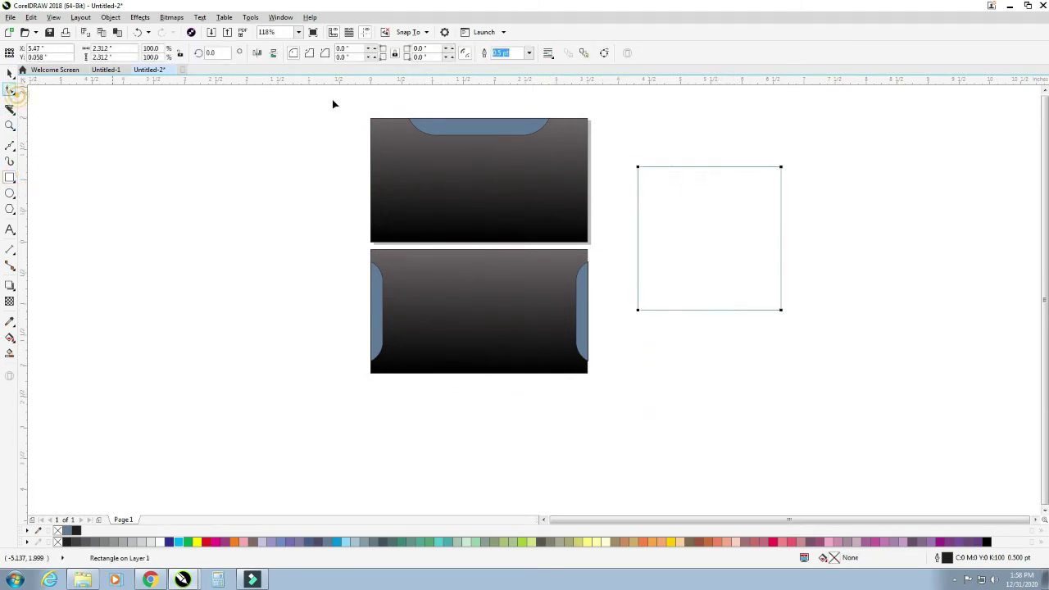
pyautogui.moveTo(783, 171); pyautogui.dragTo(773, 208)
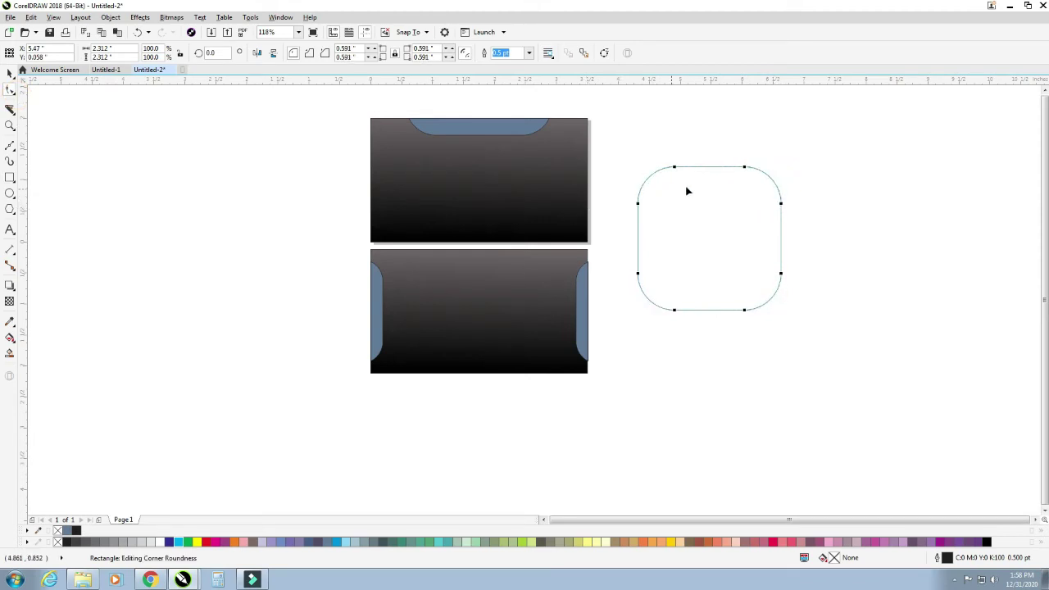
pyautogui.moveTo(745, 170); pyautogui.dragTo(756, 168)
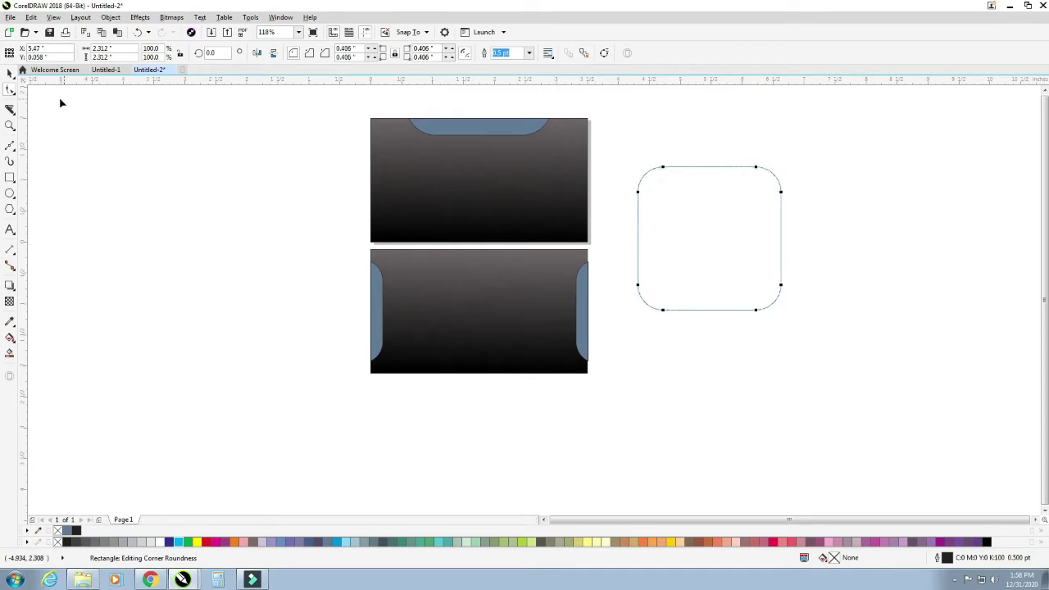
# - Apply an inside contour with 0.11 inch offset and 2 steps
pyautogui.click(9, 286)
pyautogui.click(50, 298)
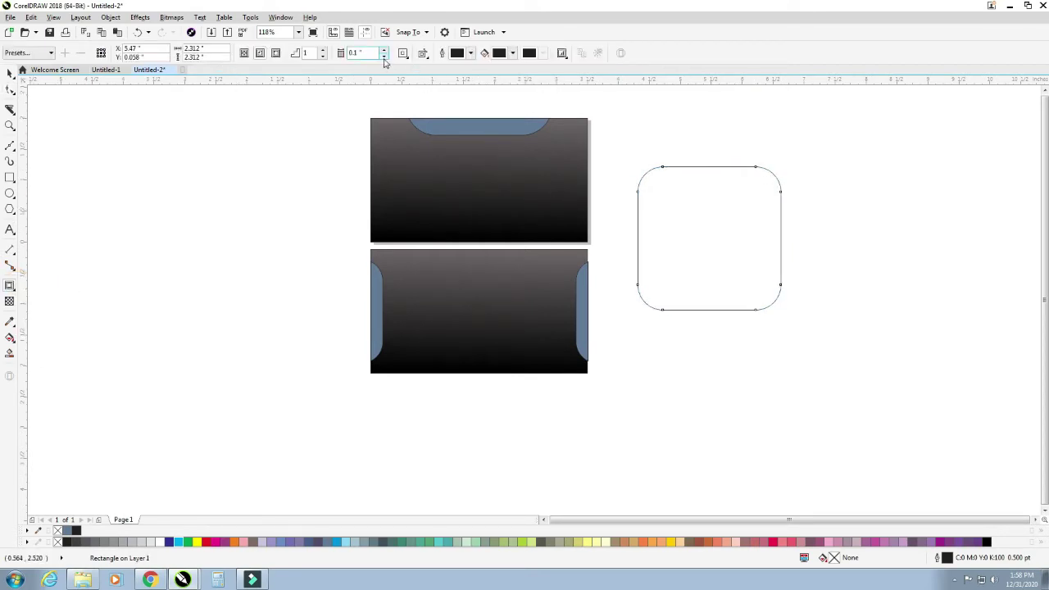
pyautogui.click(260, 53)
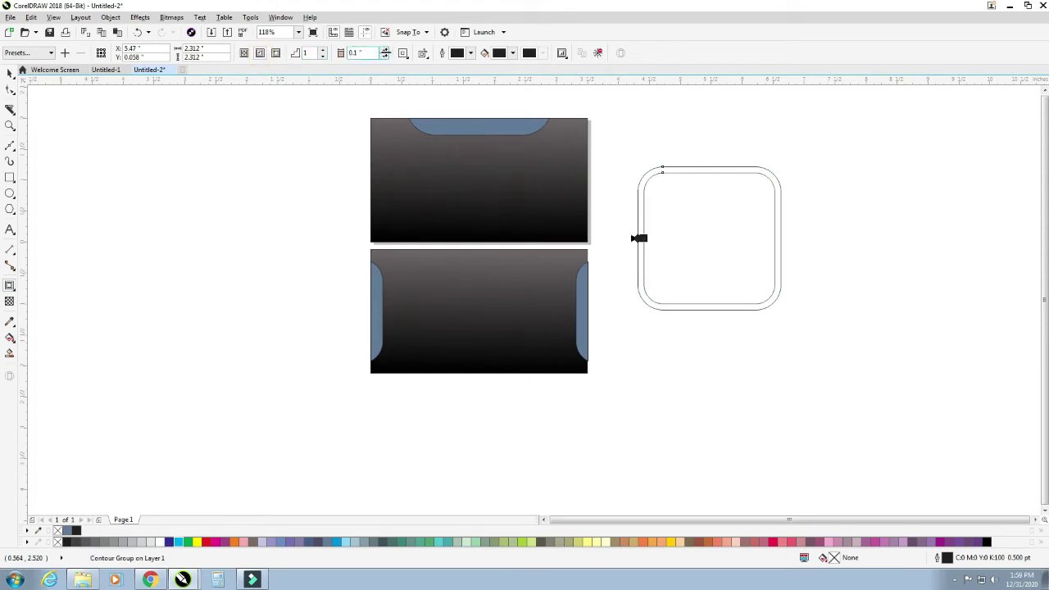
pyautogui.click(385, 51)
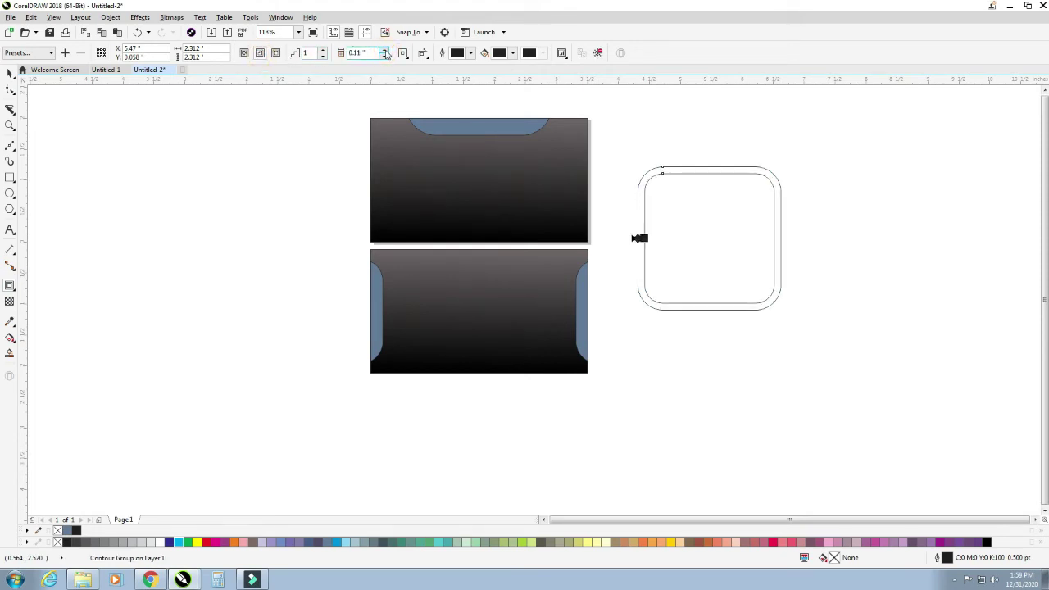
pyautogui.click(323, 51)
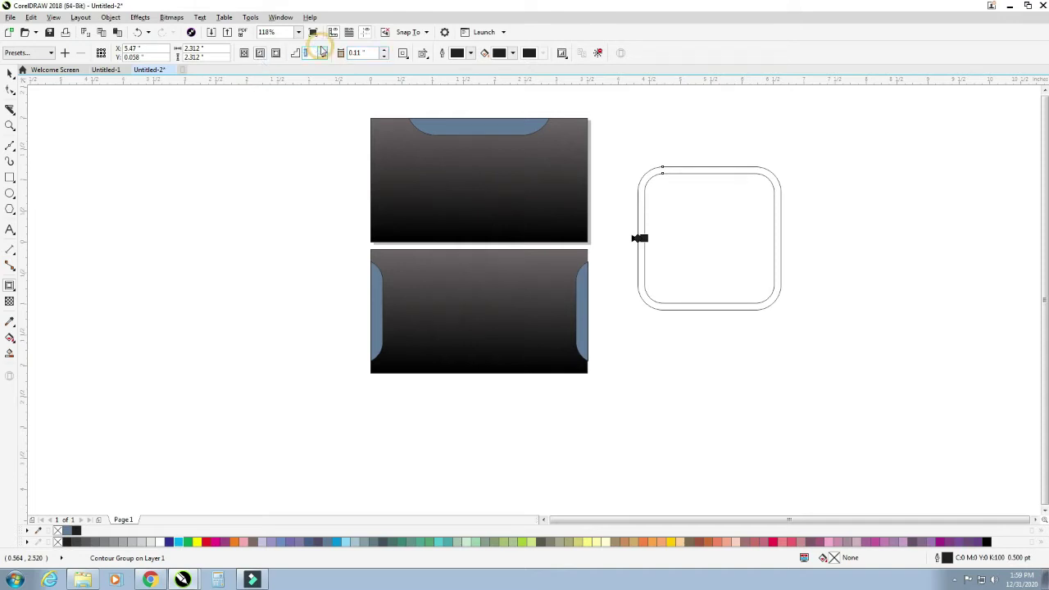
pyautogui.click(325, 52)
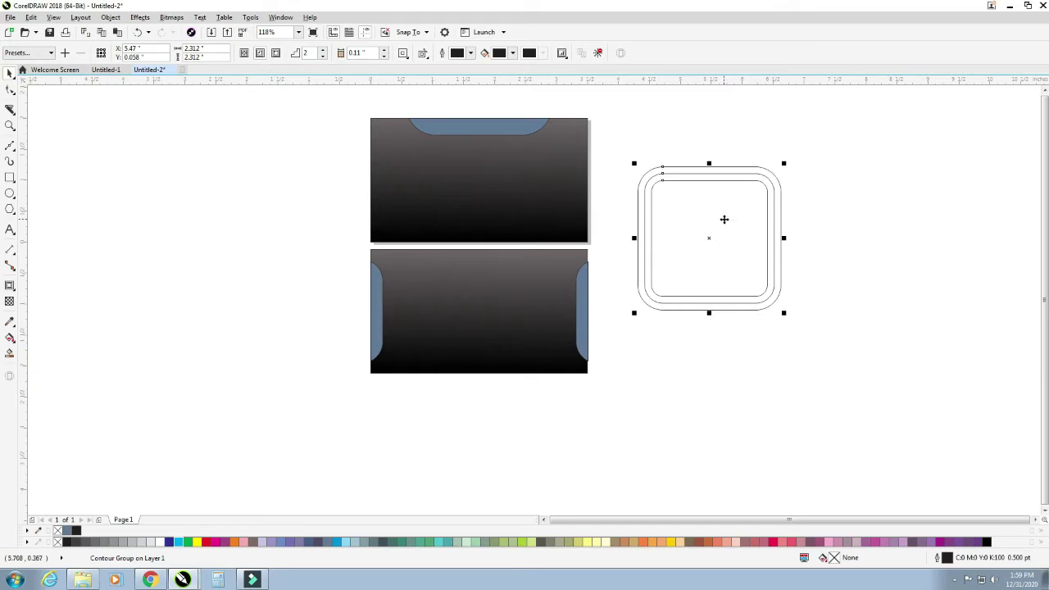
# - Break the contour apart, rotate it into a diamond and move it over the cards' right edges
pyautogui.hotkey('ctrl', 'k')
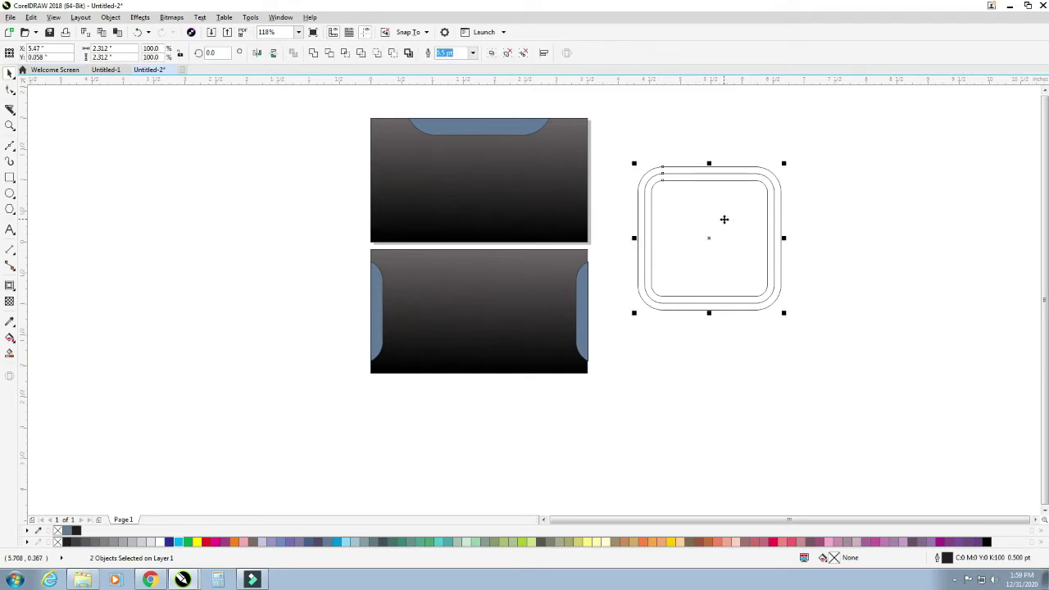
pyautogui.click(725, 220)
pyautogui.moveTo(787, 166); pyautogui.dragTo(707, 136)
pyautogui.moveTo(876, 125); pyautogui.dragTo(677, 300)
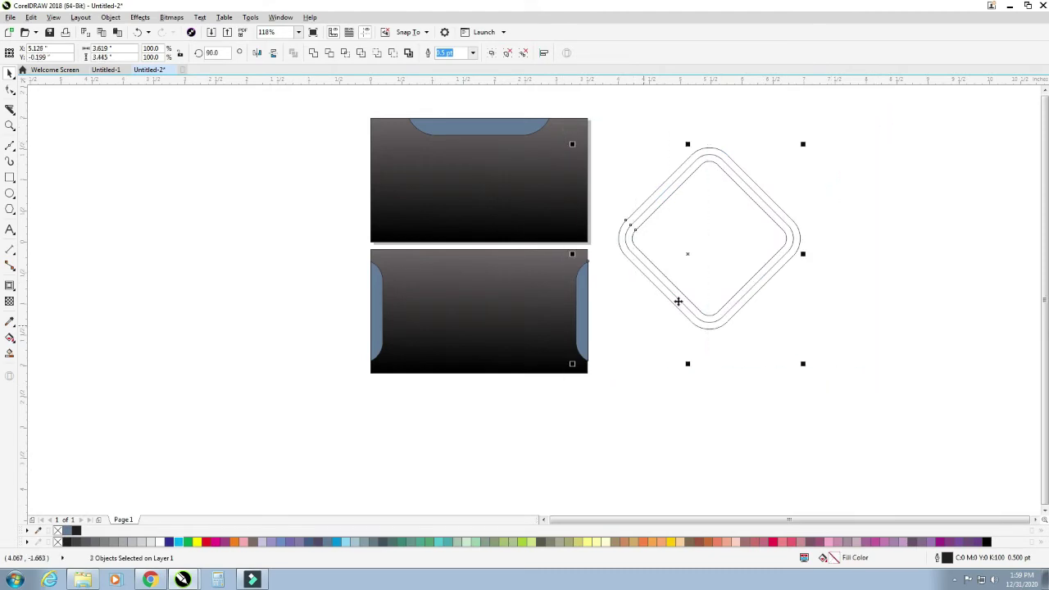
pyautogui.moveTo(719, 267); pyautogui.dragTo(719, 267)
pyautogui.click(790, 315)
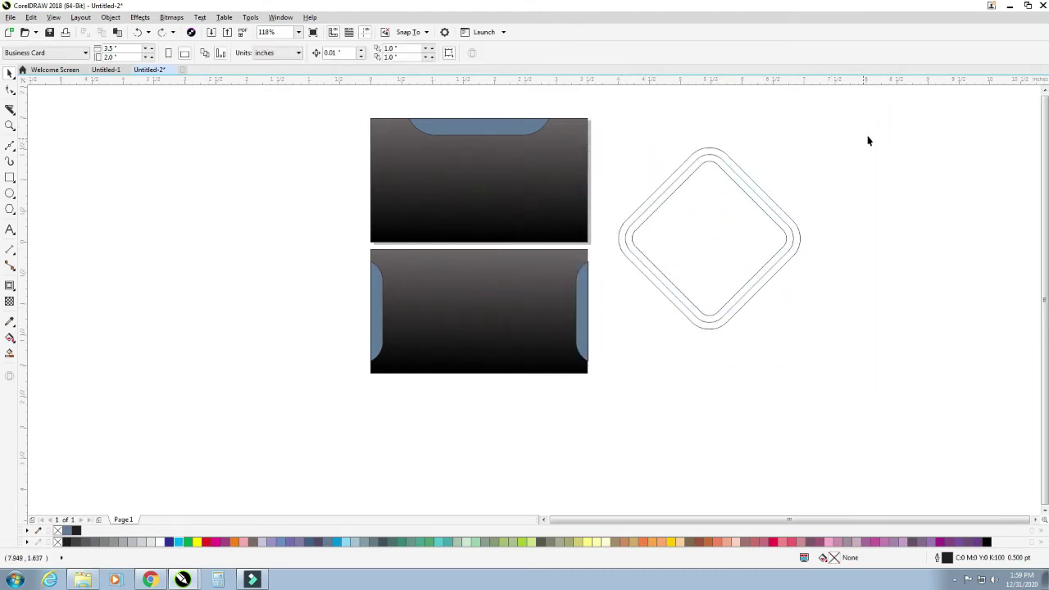
pyautogui.moveTo(869, 125); pyautogui.dragTo(607, 406)
pyautogui.moveTo(724, 287); pyautogui.dragTo(598, 292)
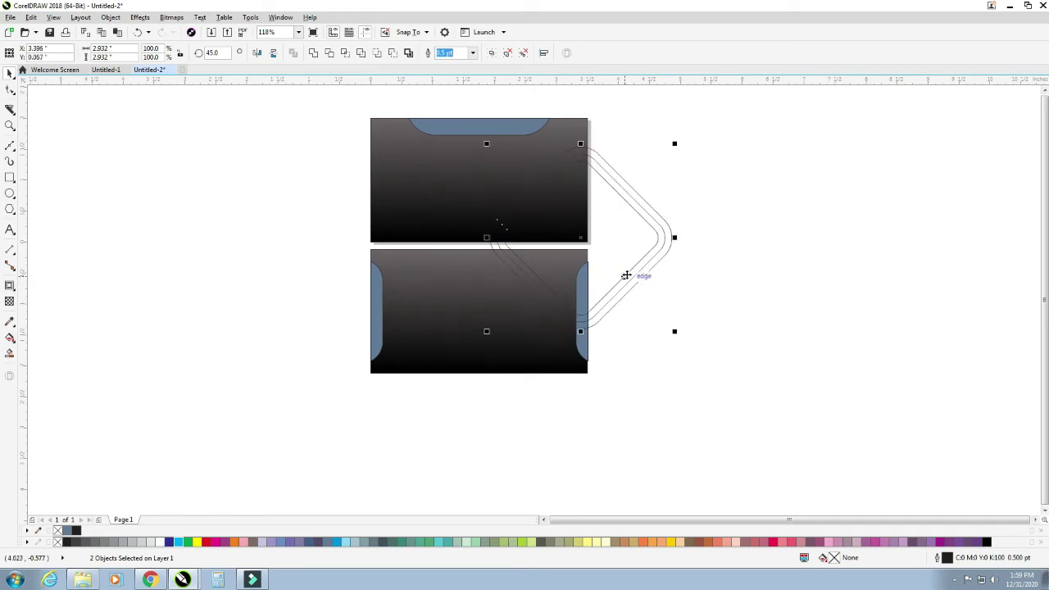
# - Rotate the diamond to about 52.5°, shrink it slightly and reposition it over the cards
pyautogui.click(623, 275)
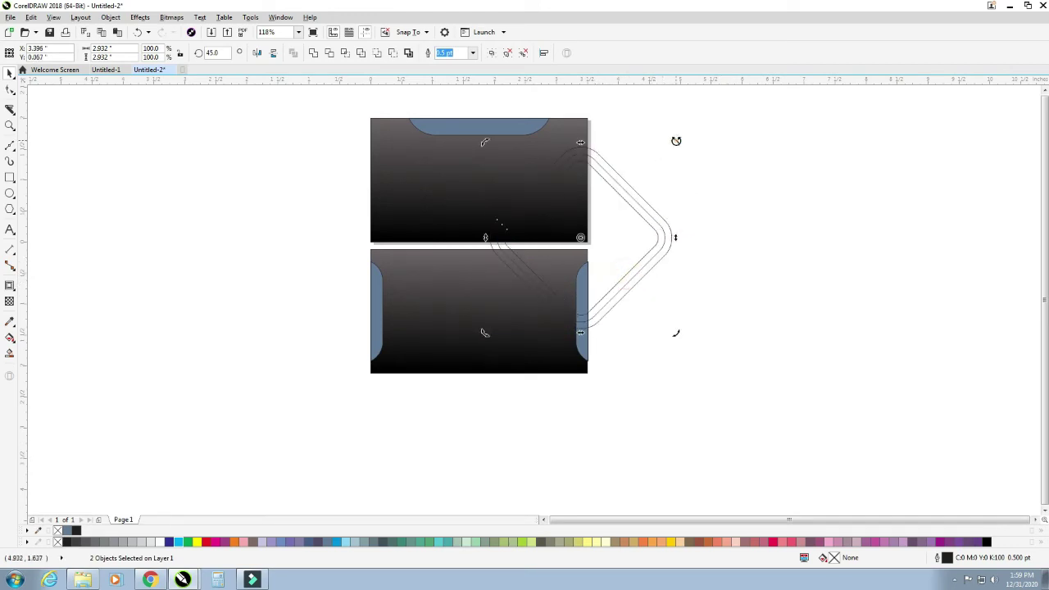
pyautogui.moveTo(676, 141); pyautogui.dragTo(664, 129)
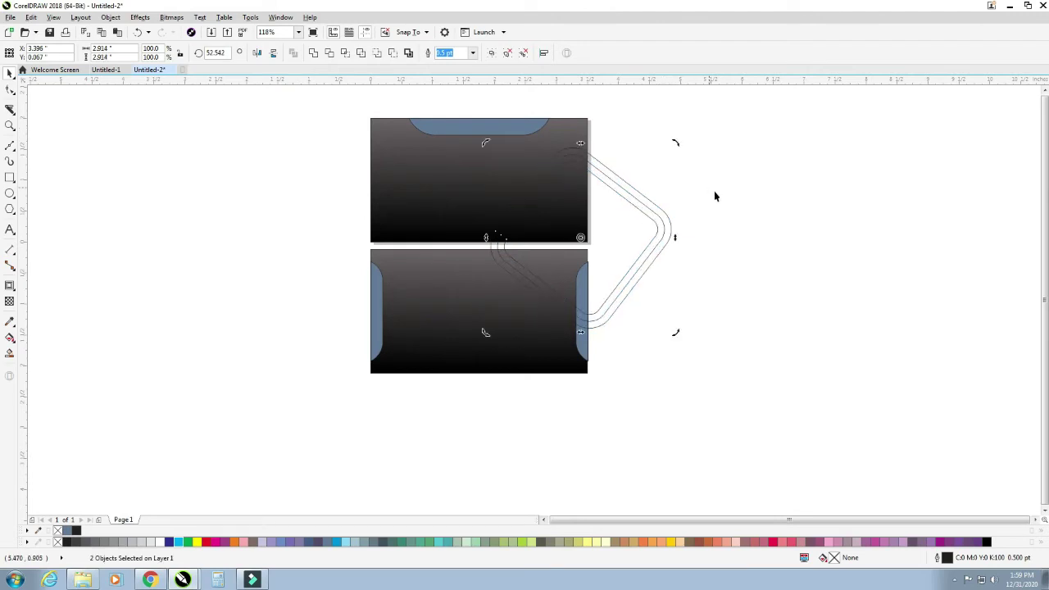
pyautogui.click(717, 195)
pyautogui.moveTo(637, 206); pyautogui.dragTo(665, 209)
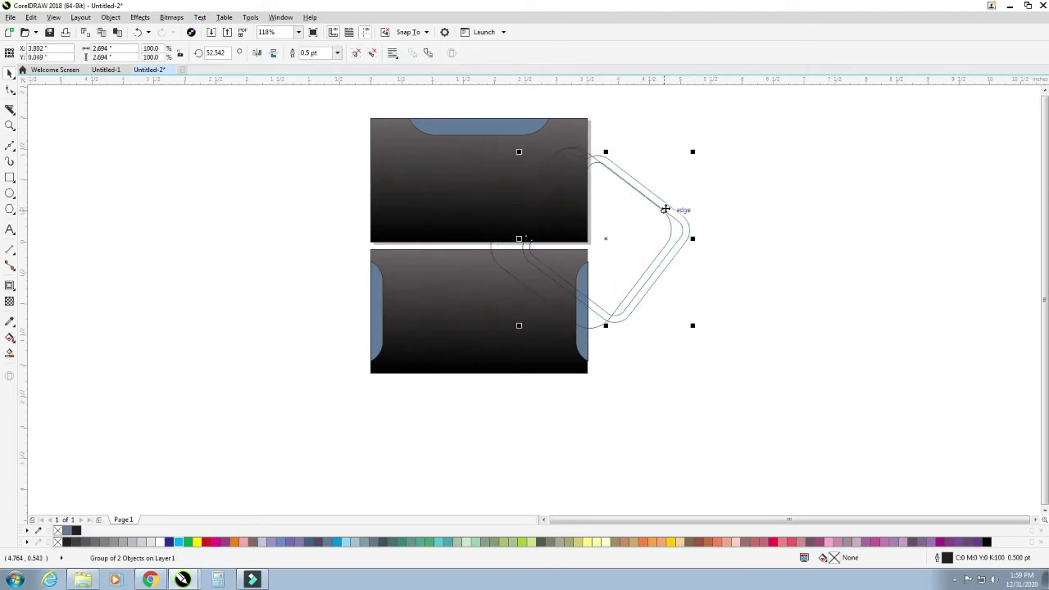
pyautogui.hotkey('ctrl', 'z')
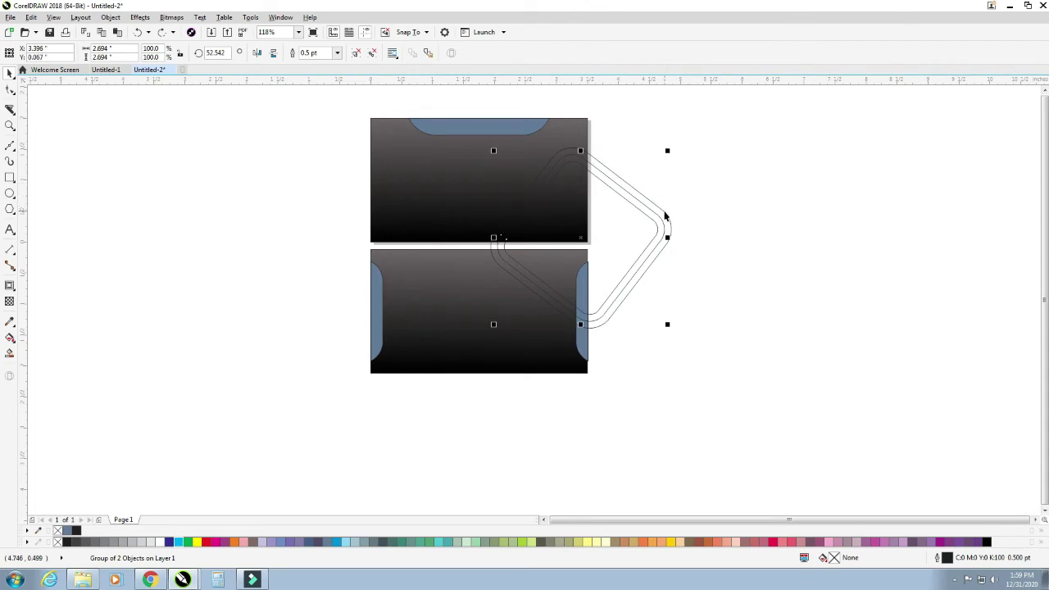
pyautogui.moveTo(653, 210); pyautogui.dragTo(666, 223)
pyautogui.moveTo(684, 146); pyautogui.dragTo(672, 155)
pyautogui.moveTo(651, 237); pyautogui.dragTo(660, 222)
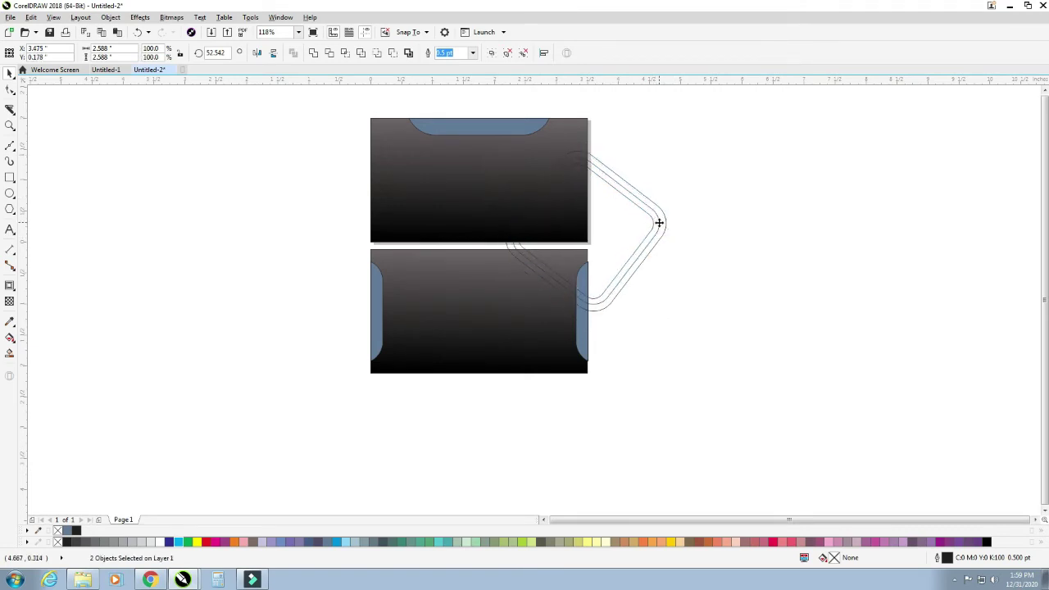
pyautogui.click(702, 191)
# - Smart-fill the top card's lower-right corner and the two contour bands inside it
pyautogui.moveTo(452, 139); pyautogui.dragTo(692, 354)
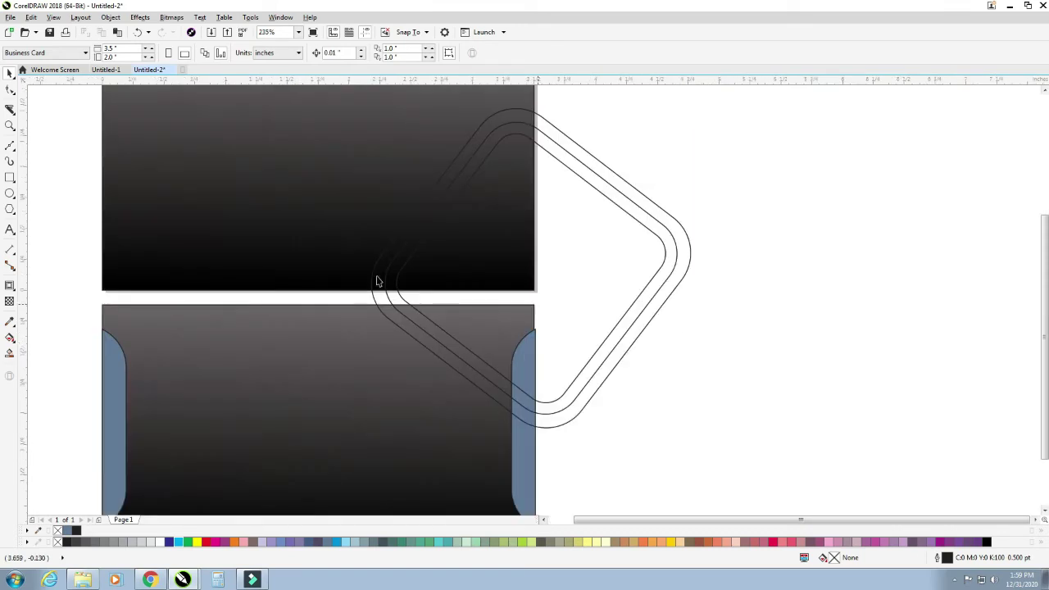
pyautogui.click(10, 354)
pyautogui.click(445, 243)
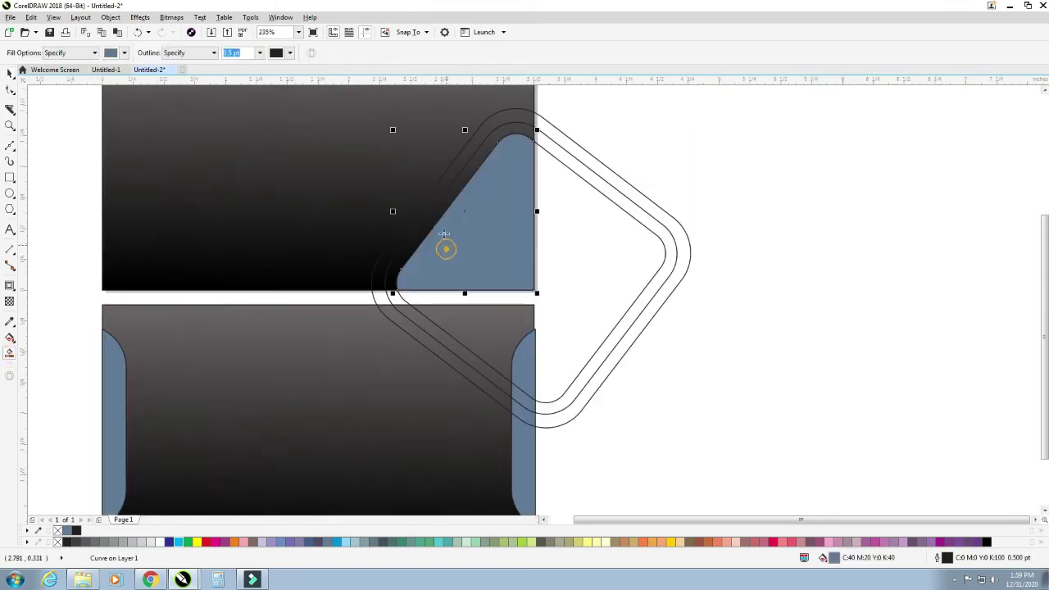
pyautogui.click(445, 204)
pyautogui.click(435, 187)
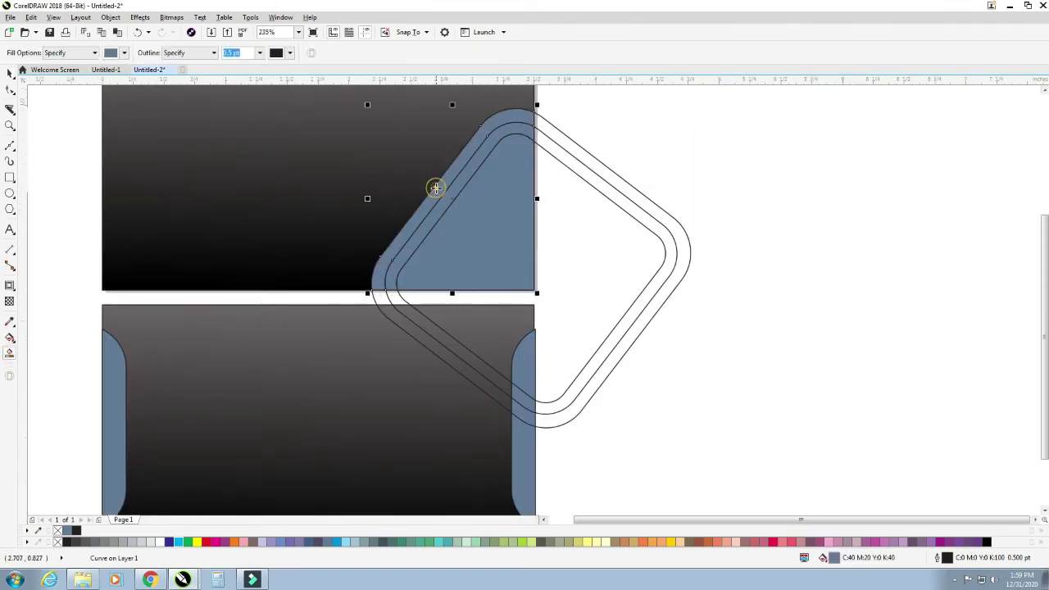
# - Delete the leftover diamond contour lines outside the card
pyautogui.click(10, 72)
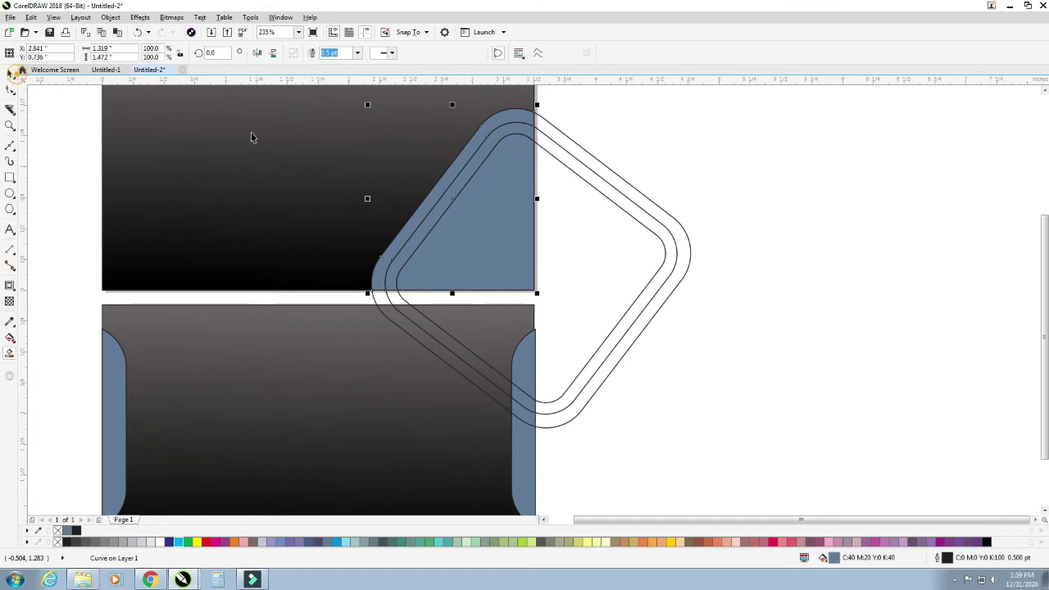
pyautogui.click(628, 185)
pyautogui.press('Delete')
pyautogui.click(620, 200)
pyautogui.press('Delete')
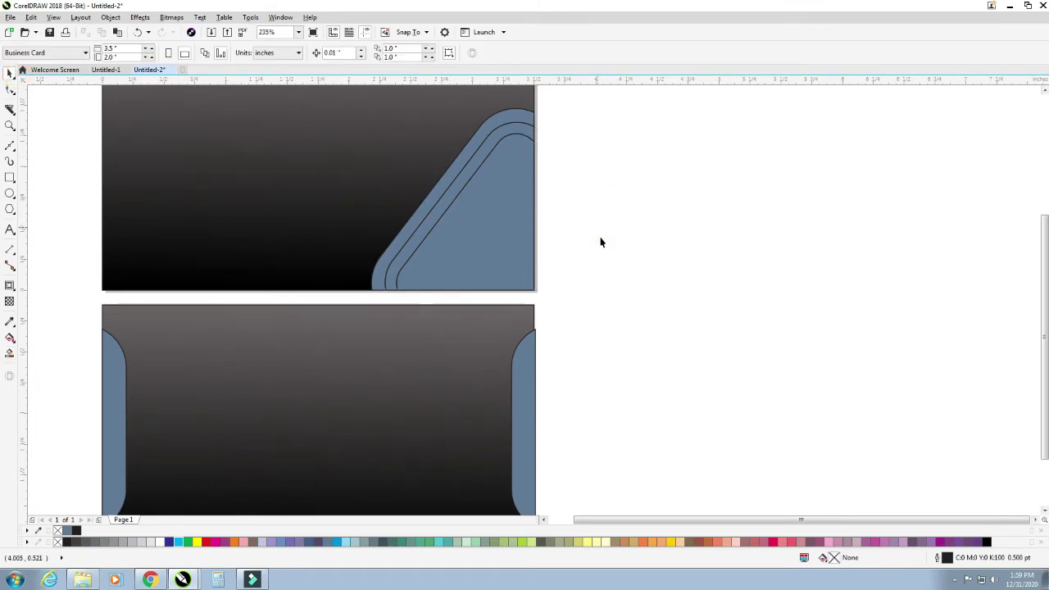
pyautogui.scroll(-3, 598, 244)
pyautogui.scroll(-2, 595, 245)
pyautogui.press('z')
pyautogui.moveTo(498, 189); pyautogui.dragTo(656, 337)
# - Draw a small square left of the cards and rotate it into a diamond
pyautogui.click(10, 177)
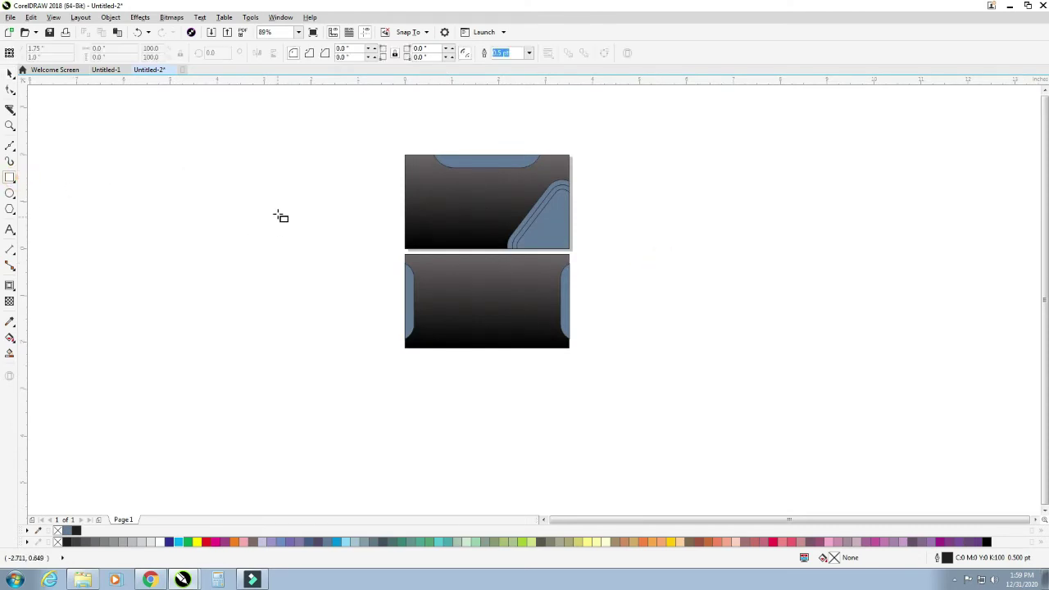
pyautogui.moveTo(270, 204); pyautogui.dragTo(308, 241)
pyautogui.moveTo(255, 186); pyautogui.dragTo(360, 260)
pyautogui.click(10, 72)
pyautogui.click(457, 255)
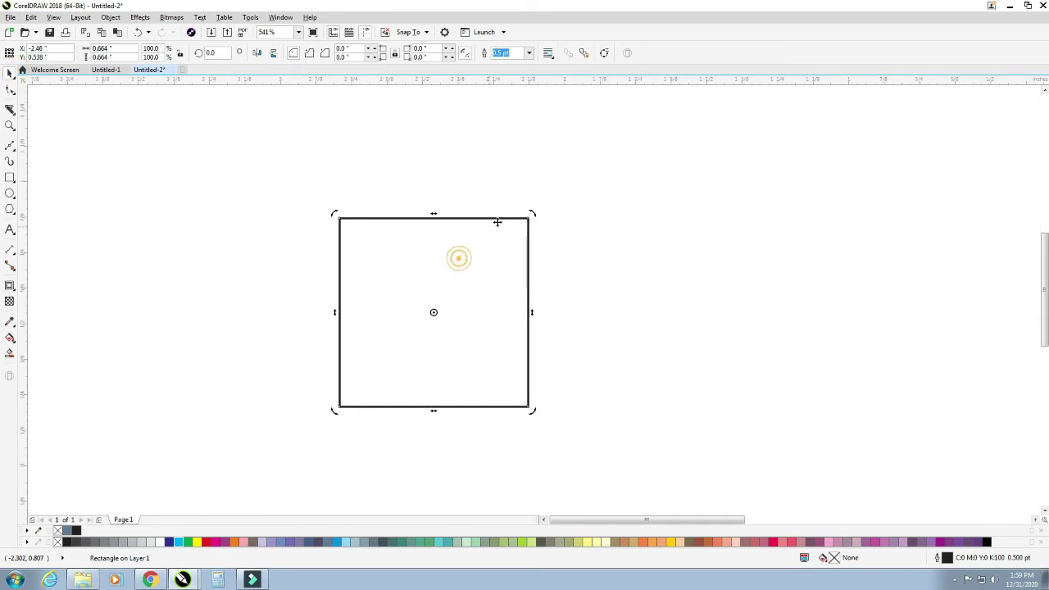
pyautogui.moveTo(530, 215); pyautogui.dragTo(555, 314)
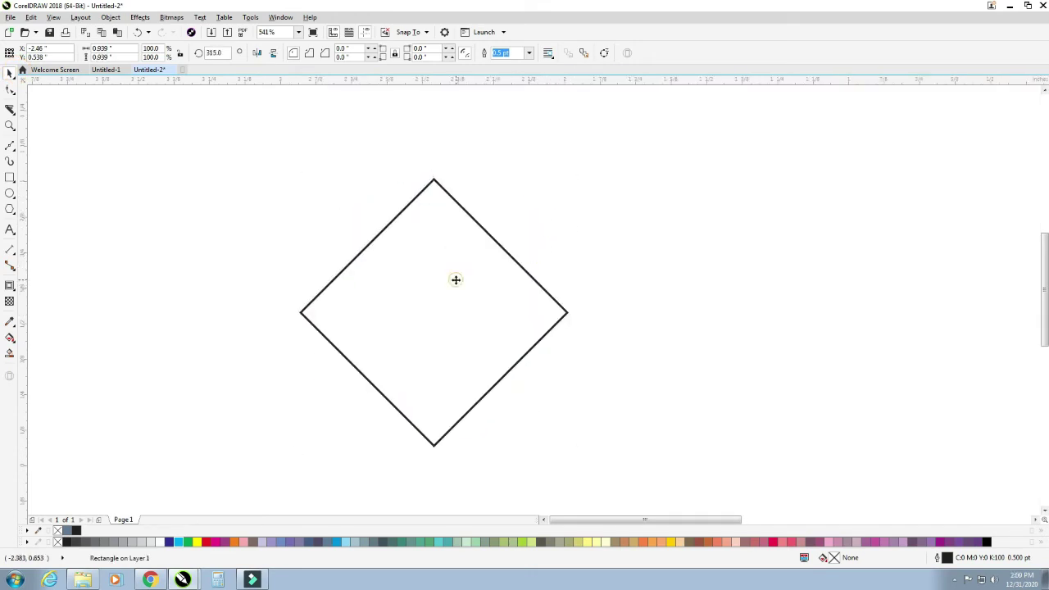
# - Nest three progressively smaller diamond copies inside the diamond
pyautogui.click(454, 279)
pyautogui.moveTo(571, 177); pyautogui.dragTo(557, 205)
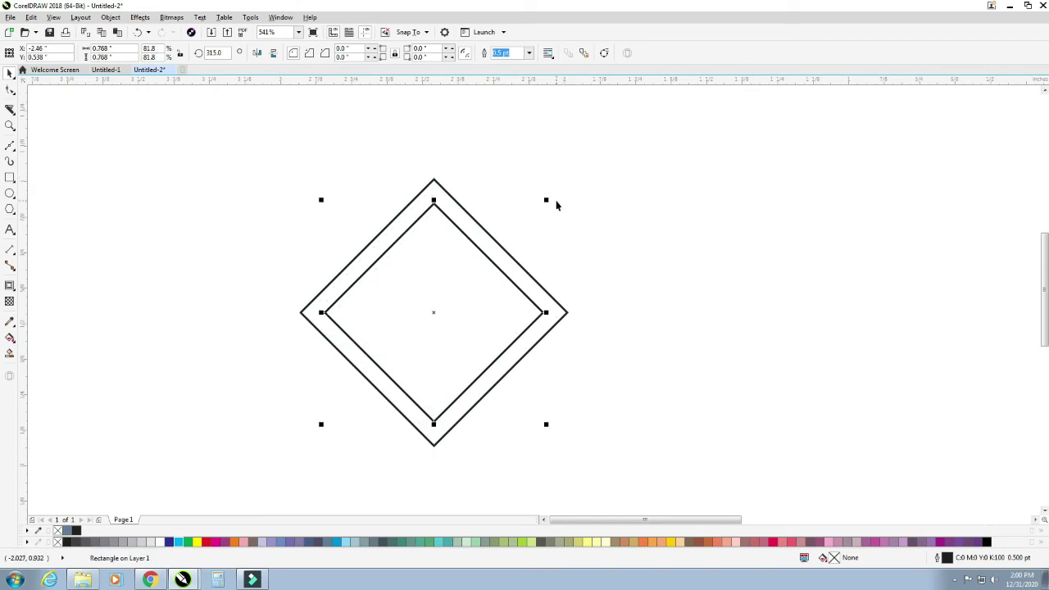
pyautogui.hotkey('ctrl', 'r')
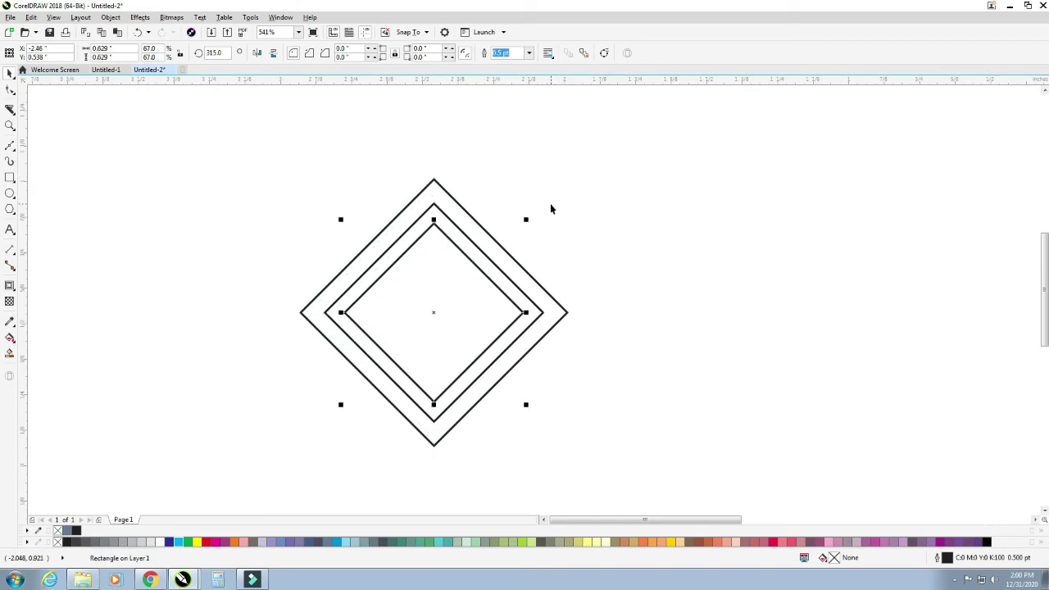
pyautogui.hotkey('ctrl', 'r')
pyautogui.click(679, 299)
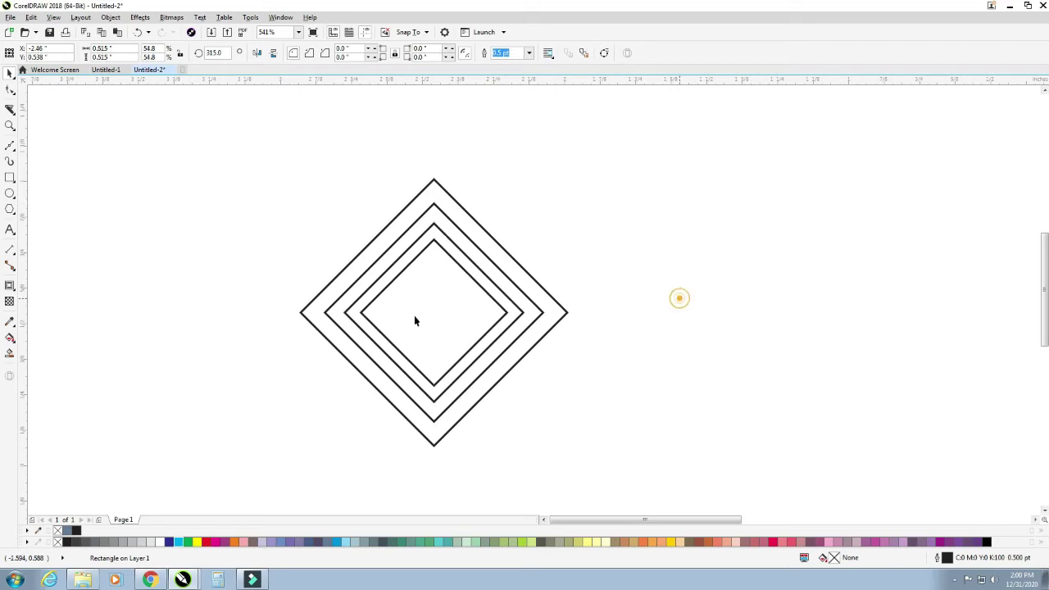
pyautogui.click(15, 149)
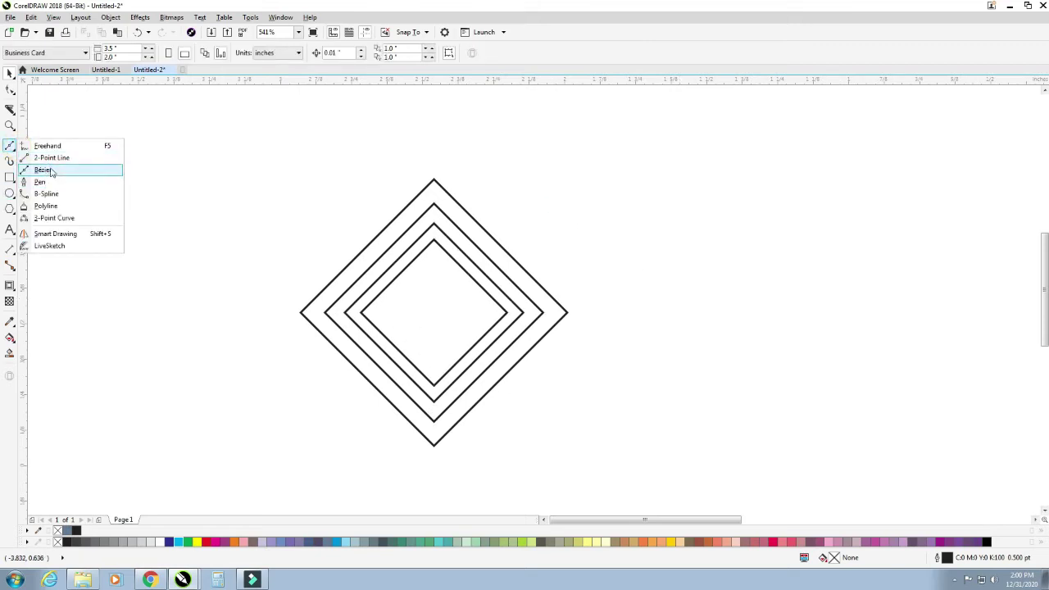
# - Draw a straight horizontal Freehand line across the nested diamonds
pyautogui.click(55, 146)
pyautogui.click(248, 318)
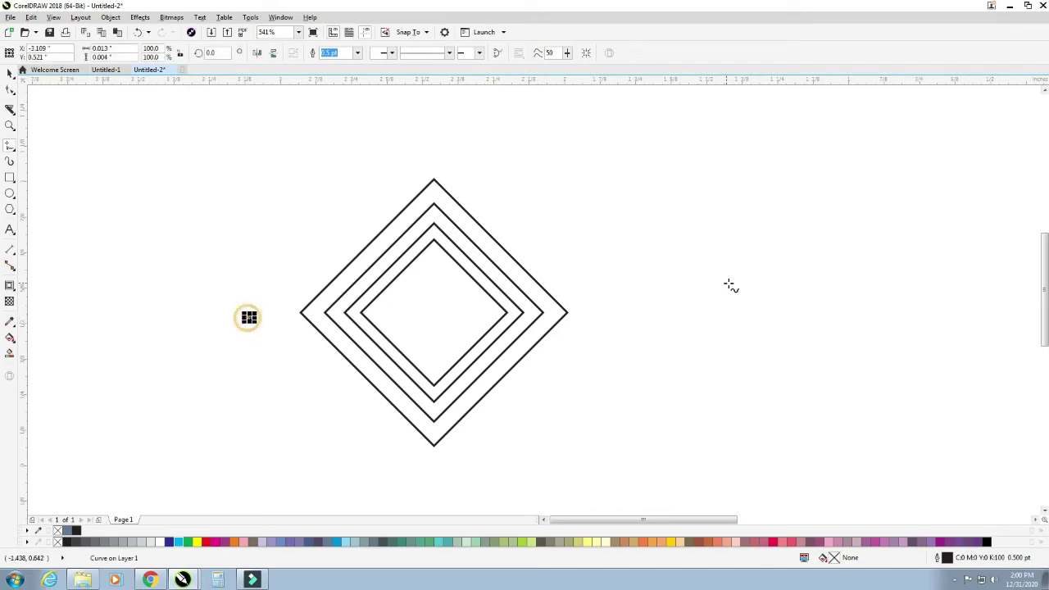
pyautogui.click(632, 321)
pyautogui.click(647, 313)
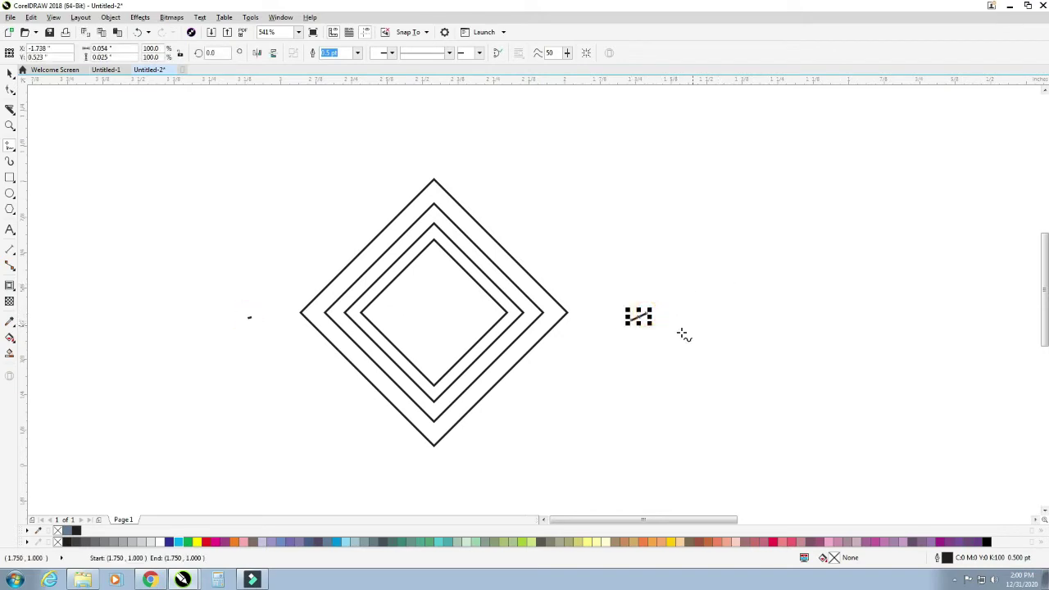
pyautogui.hotkey('ctrl', 'z')
pyautogui.hotkey('ctrl', 'z')
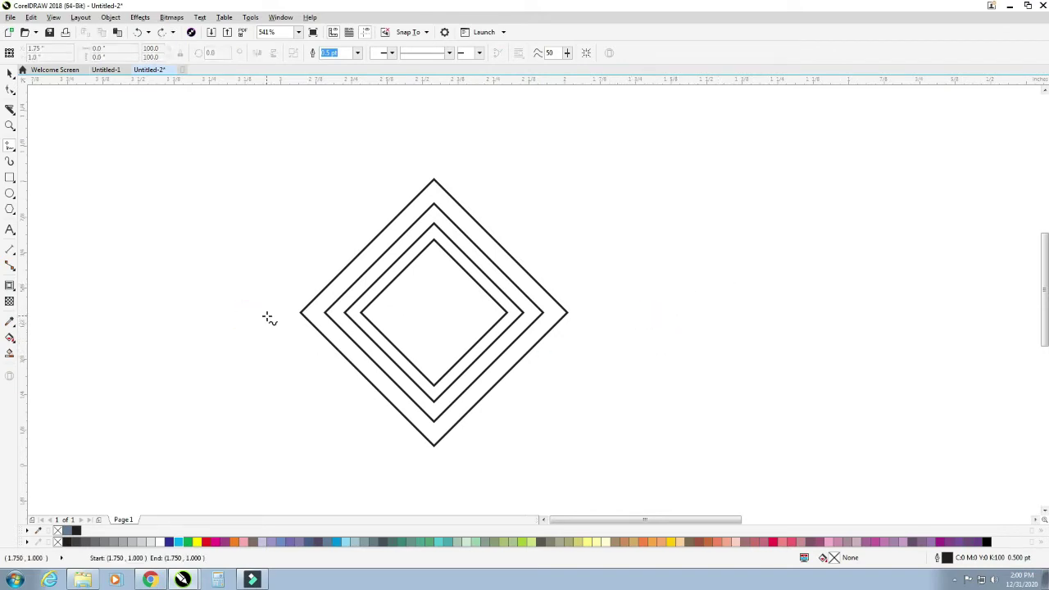
pyautogui.moveTo(268, 317); pyautogui.dragTo(639, 322)
pyautogui.hotkey('ctrl', 'z')
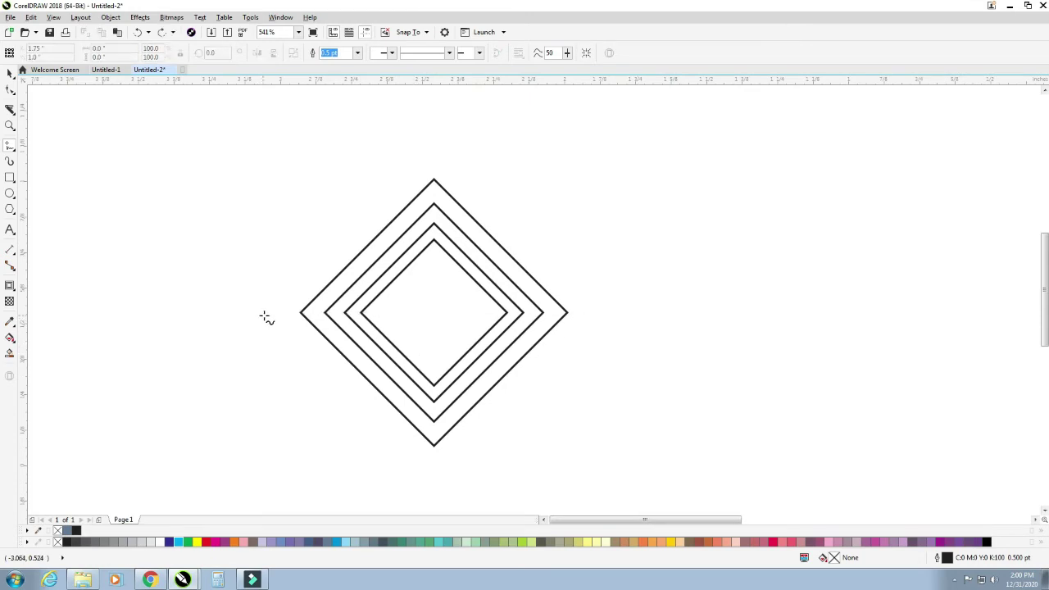
pyautogui.click(264, 315)
pyautogui.click(611, 316)
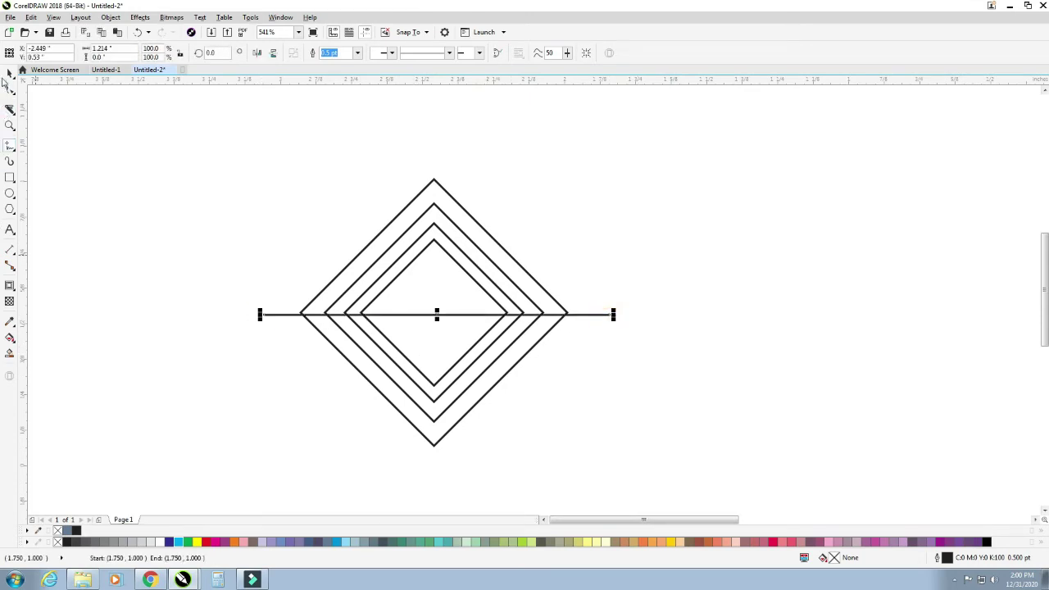
pyautogui.click(9, 73)
pyautogui.keyDown('shift'); pyautogui.click(541, 295); pyautogui.keyUp('shift')
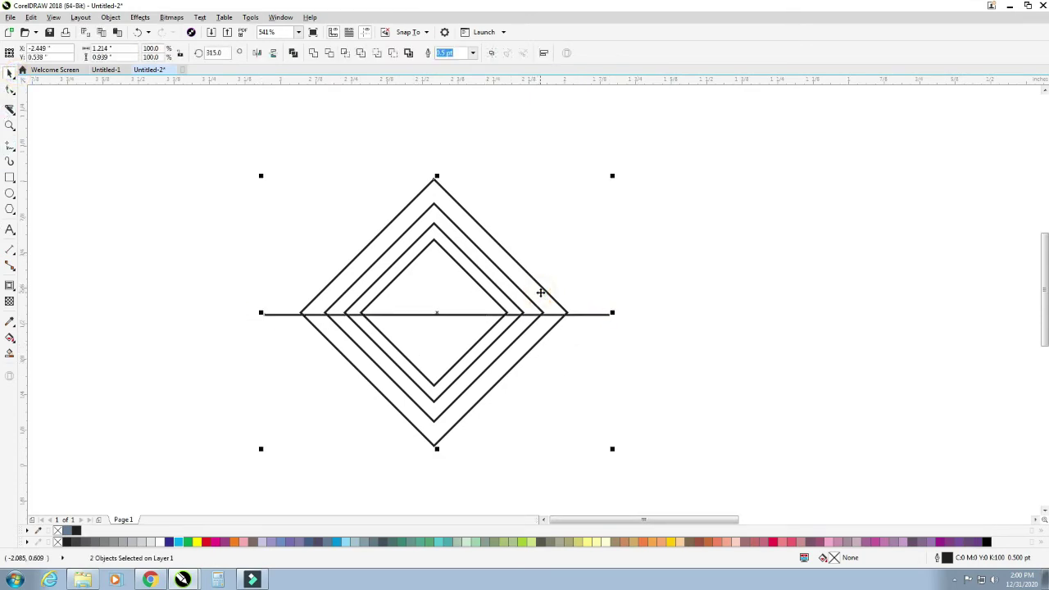
pyautogui.click(648, 330)
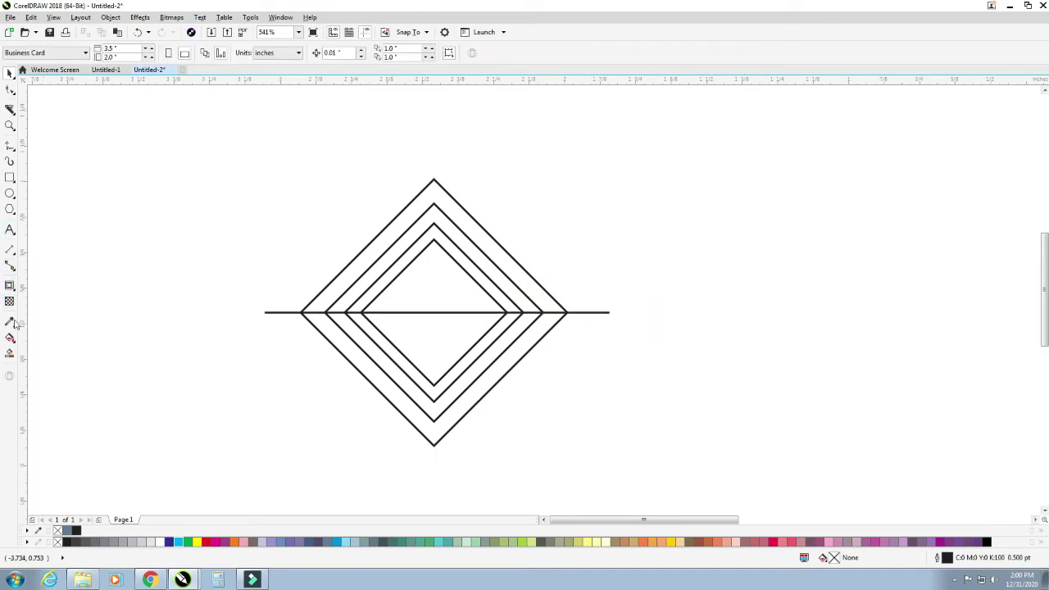
# - Smart Fill the three lower V-shaped bands and the upper and lower inner triangles
pyautogui.click(10, 354)
pyautogui.click(347, 353)
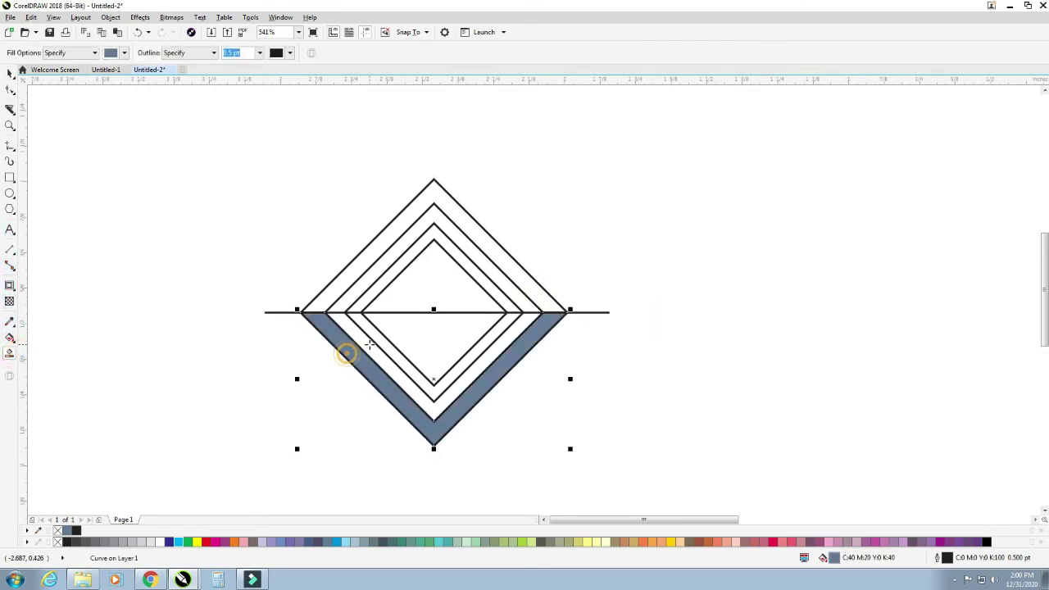
pyautogui.click(367, 342)
pyautogui.click(382, 337)
pyautogui.click(429, 343)
pyautogui.click(437, 287)
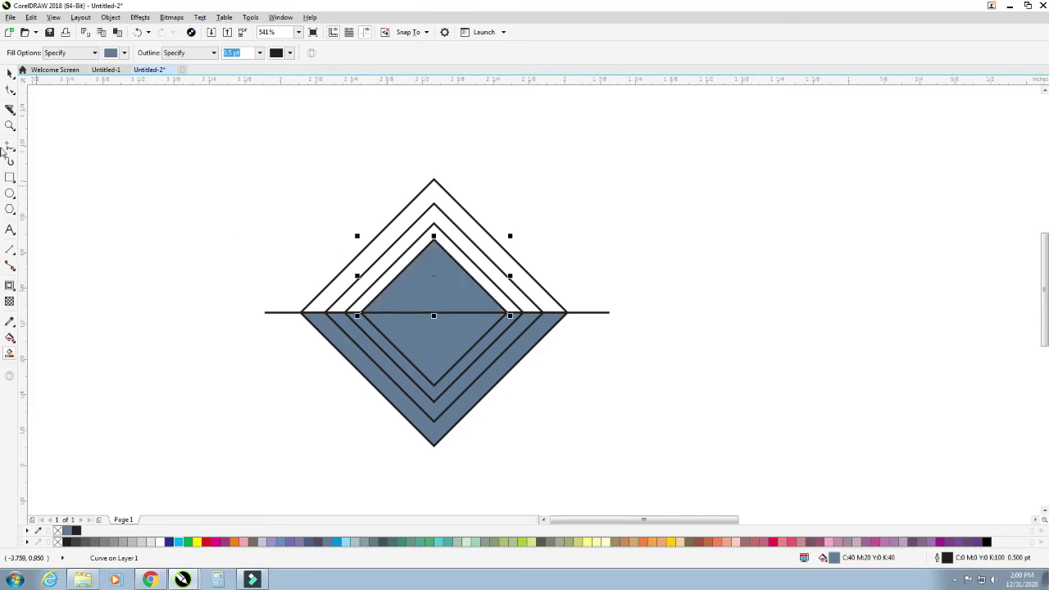
# - Delete the three original diamond outlines and the horizontal line
pyautogui.click(9, 73)
pyautogui.click(110, 169)
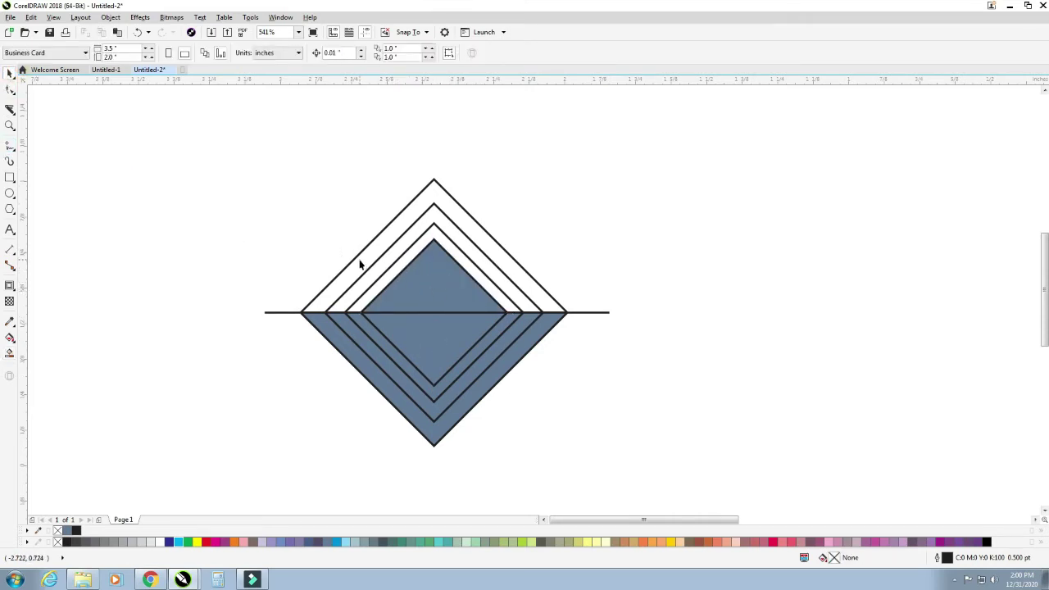
pyautogui.click(350, 263)
pyautogui.press('Delete')
pyautogui.click(371, 267)
pyautogui.press('Delete')
pyautogui.click(391, 265)
pyautogui.press('Delete')
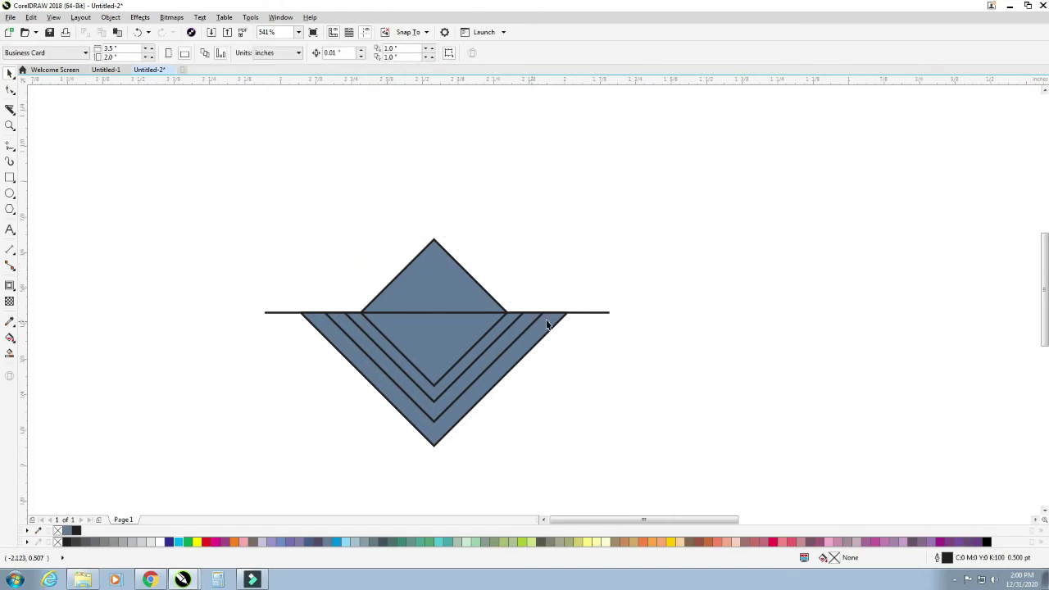
pyautogui.click(598, 312)
pyautogui.press('Delete')
pyautogui.click(606, 356)
# - Fill all six logo pieces red and give them white outlines
pyautogui.moveTo(671, 434); pyautogui.dragTo(672, 464)
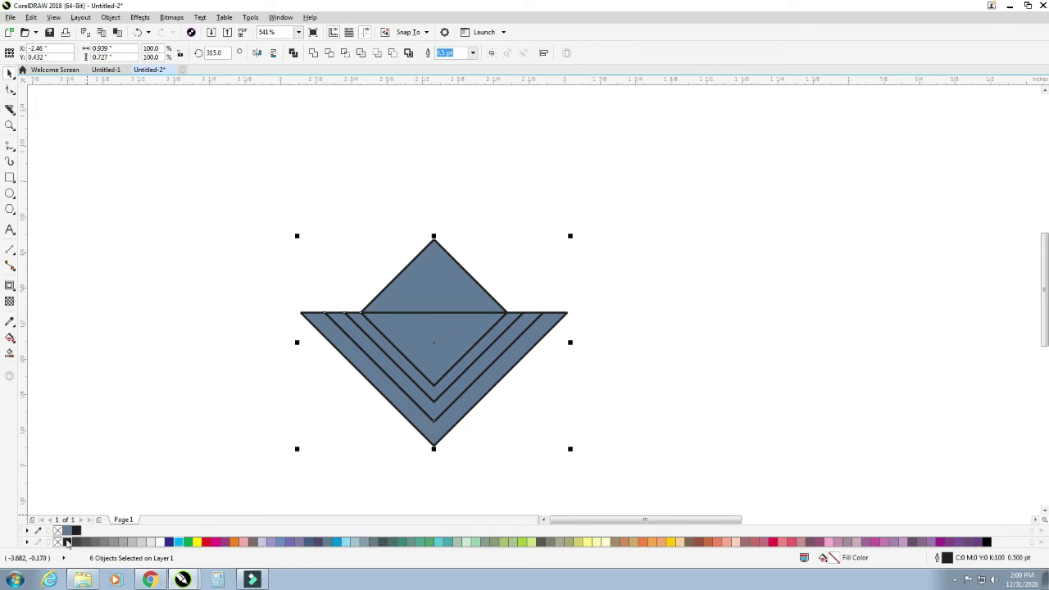
pyautogui.click(206, 543)
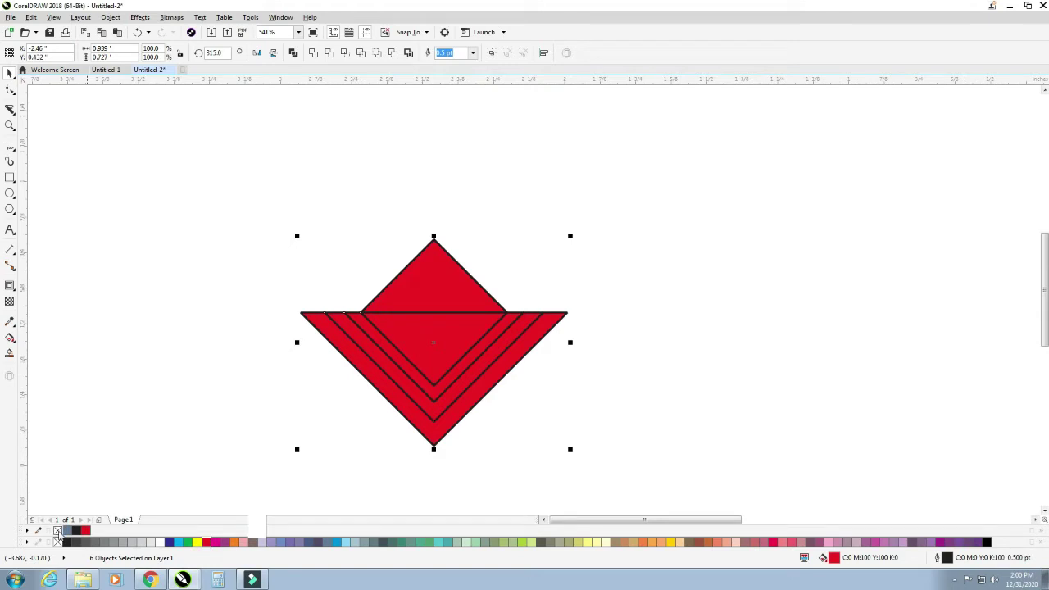
pyautogui.rightClick(58, 531)
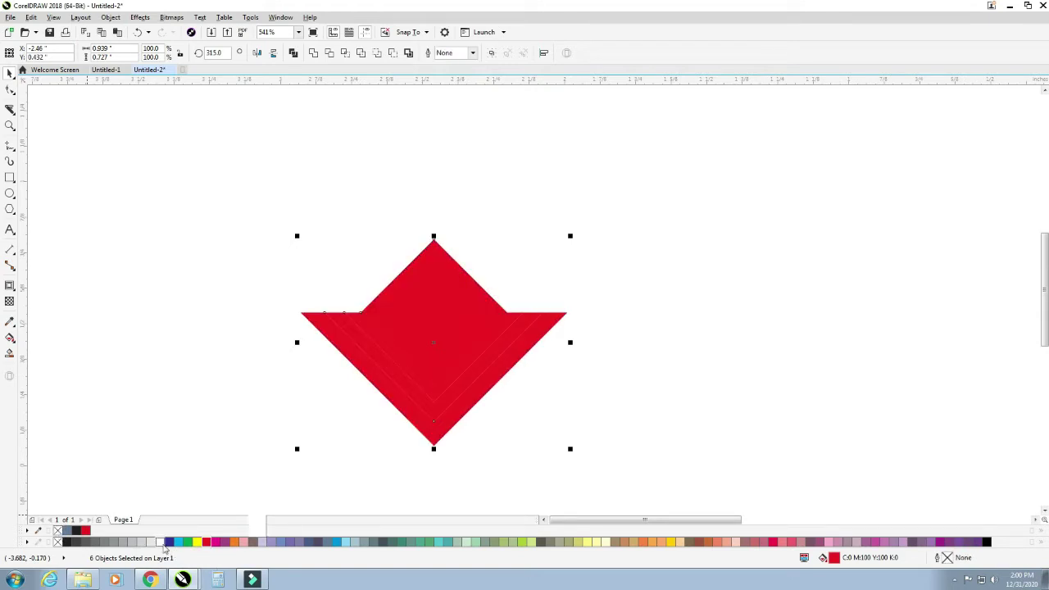
pyautogui.rightClick(161, 542)
pyautogui.click(225, 412)
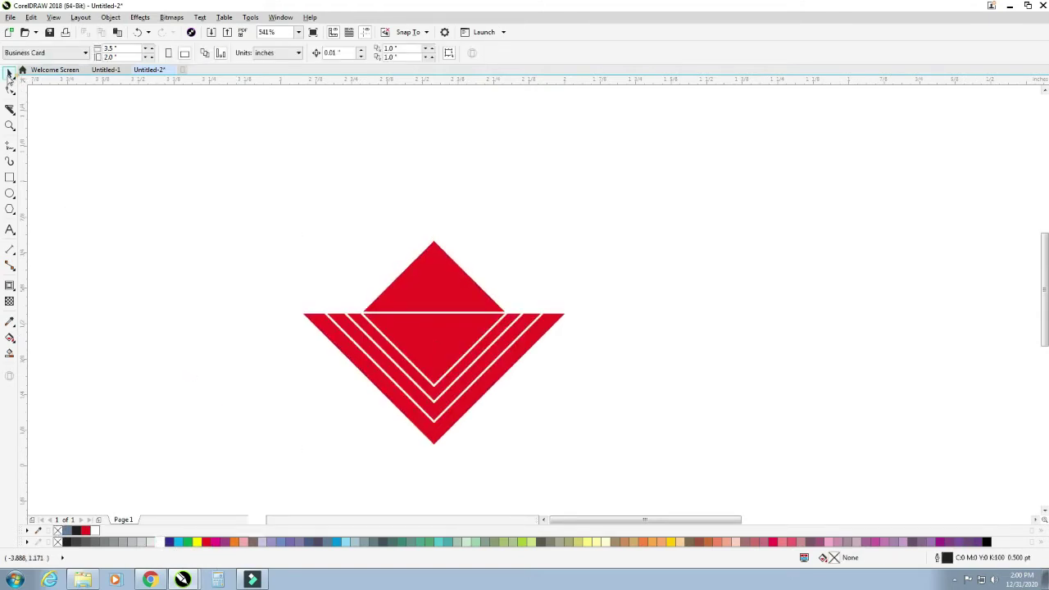
# - Group the six red pieces, shrink the group to 53.6% and place it on the upper card
pyautogui.scroll(-5, 196, 168)
pyautogui.moveTo(188, 164); pyautogui.dragTo(341, 286)
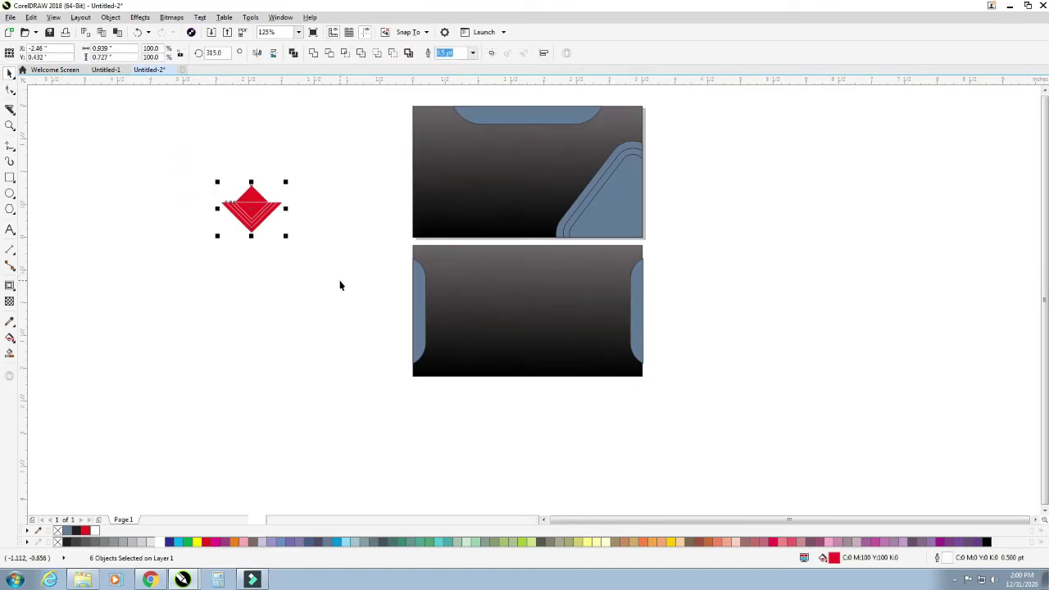
pyautogui.hotkey('ctrl', 'g')
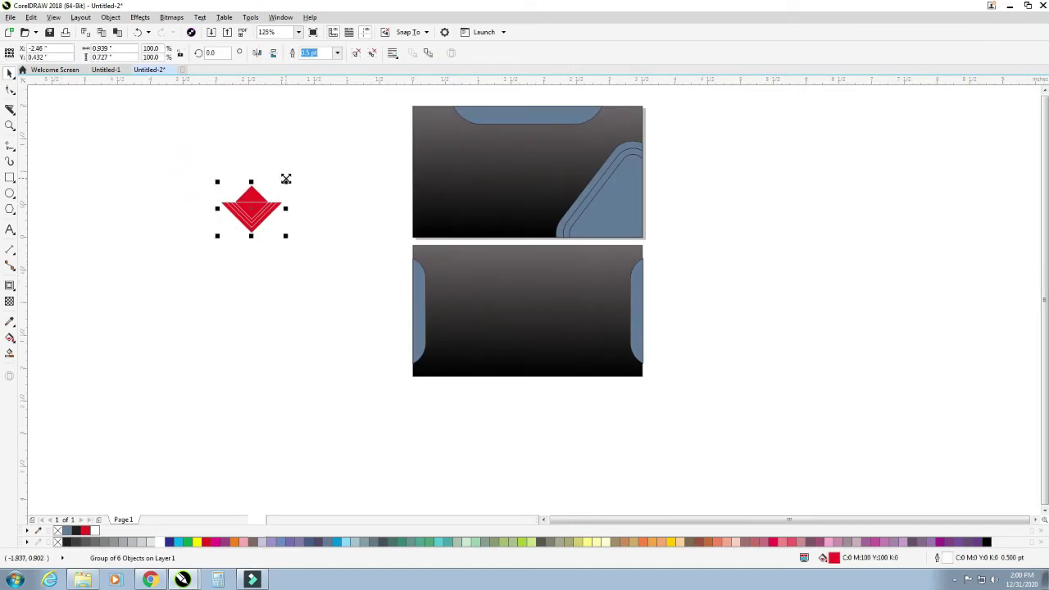
pyautogui.moveTo(285, 179); pyautogui.dragTo(533, 173)
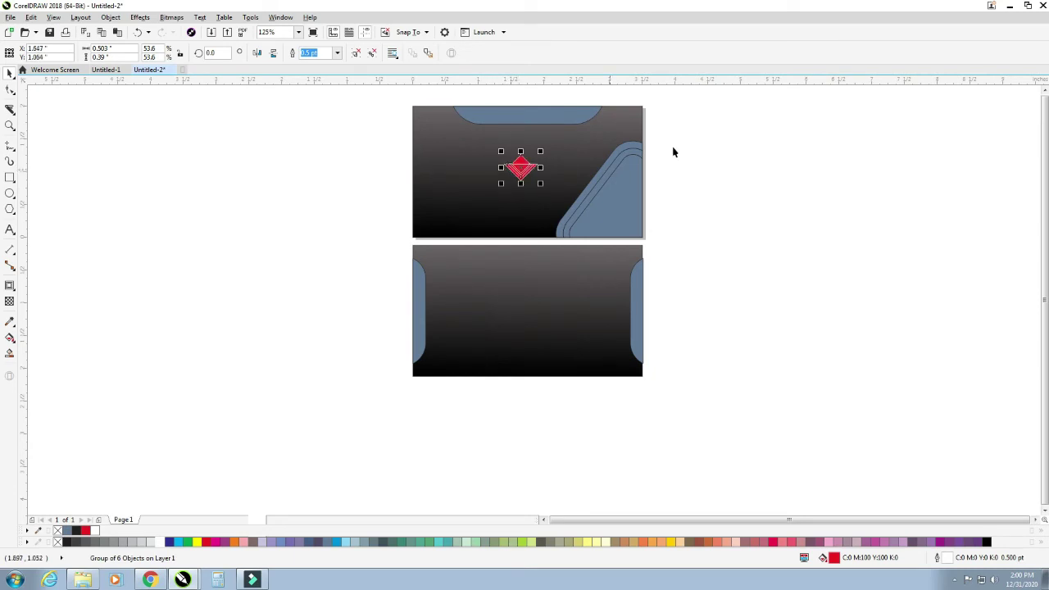
pyautogui.click(703, 147)
pyautogui.moveTo(336, 162); pyautogui.dragTo(561, 217)
pyautogui.moveTo(359, 134); pyautogui.dragTo(564, 206)
pyautogui.click(322, 372)
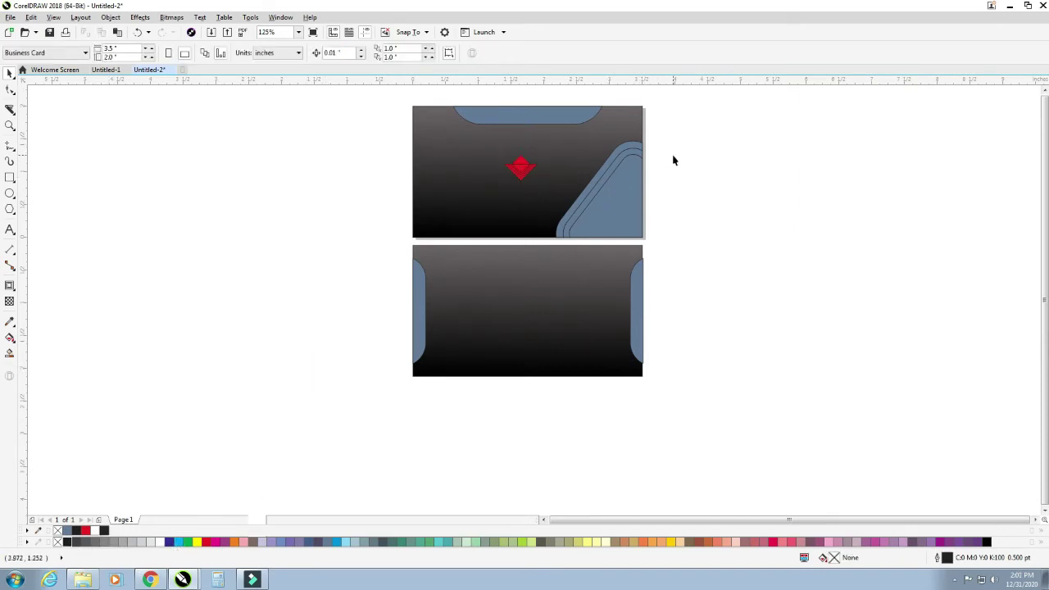
# - Fill the front card's corner shapes red, then make the inner corner stripe black
pyautogui.click(624, 211)
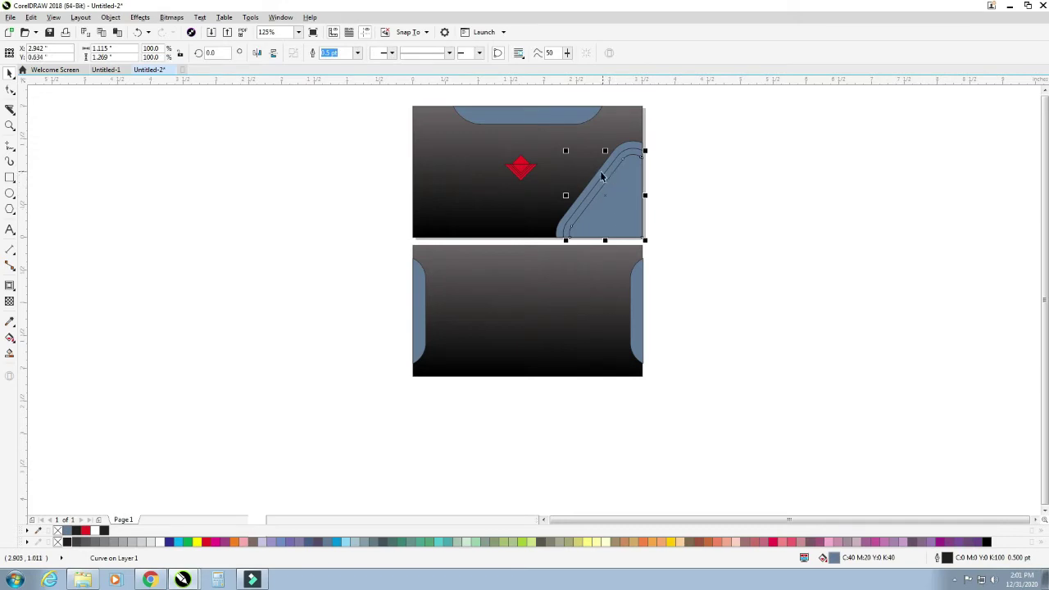
pyautogui.keyDown('shift'); pyautogui.click(601, 172); pyautogui.keyUp('shift')
pyautogui.click(206, 543)
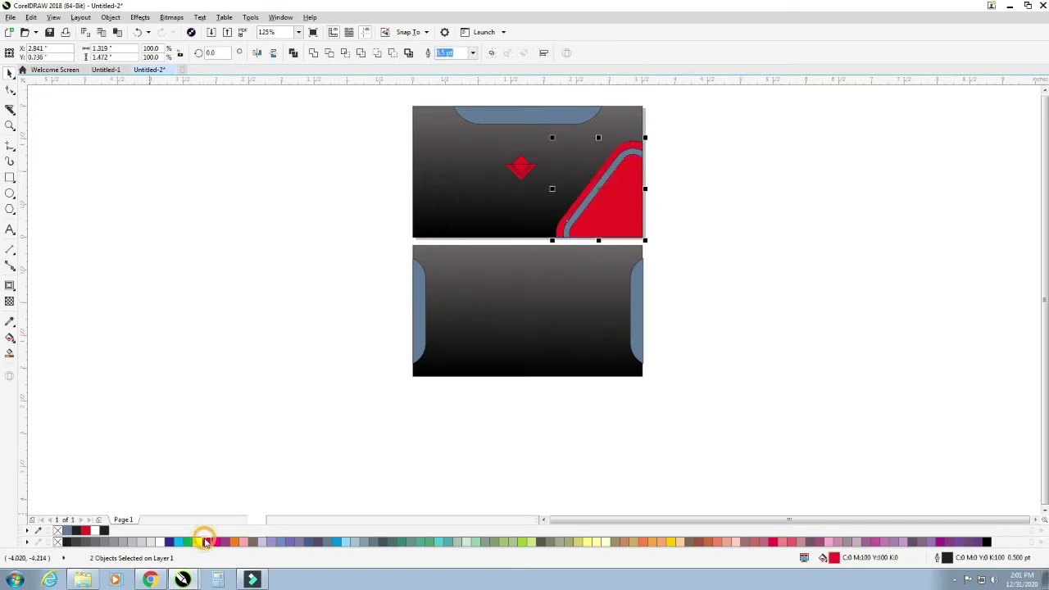
pyautogui.click(748, 321)
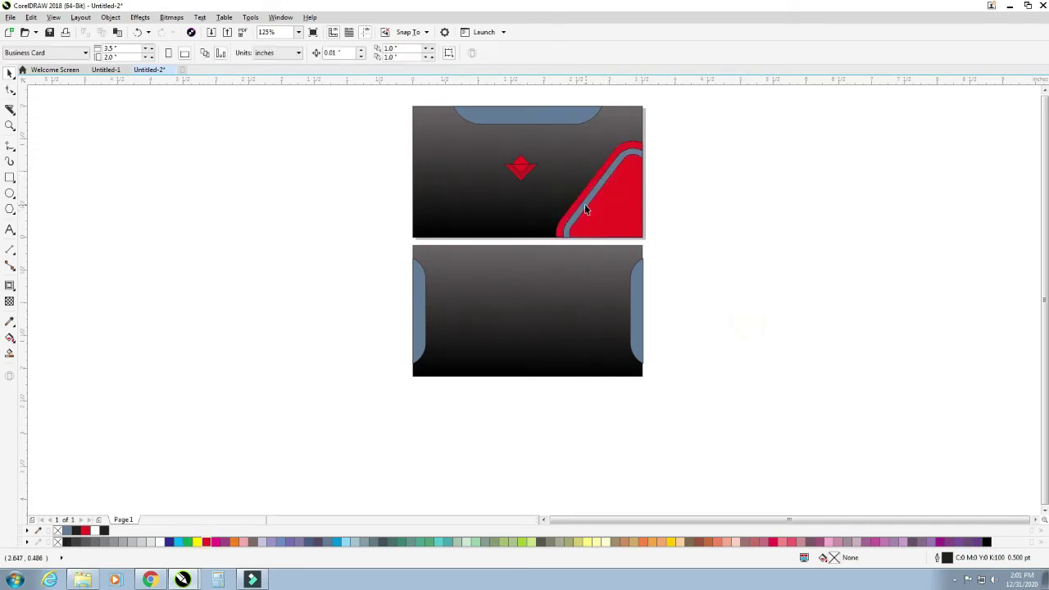
pyautogui.click(585, 205)
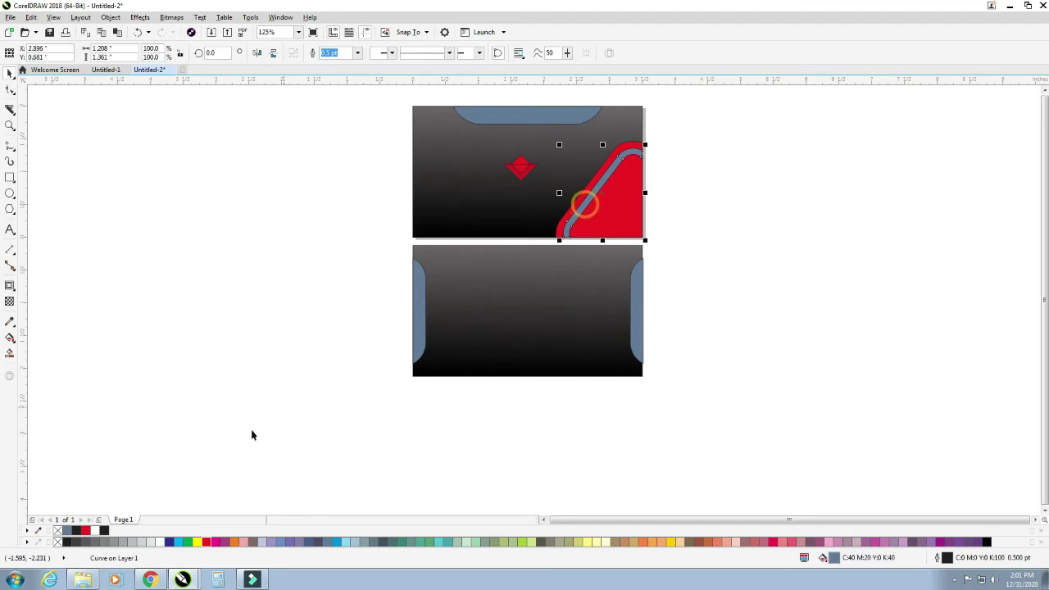
pyautogui.click(66, 542)
pyautogui.click(164, 315)
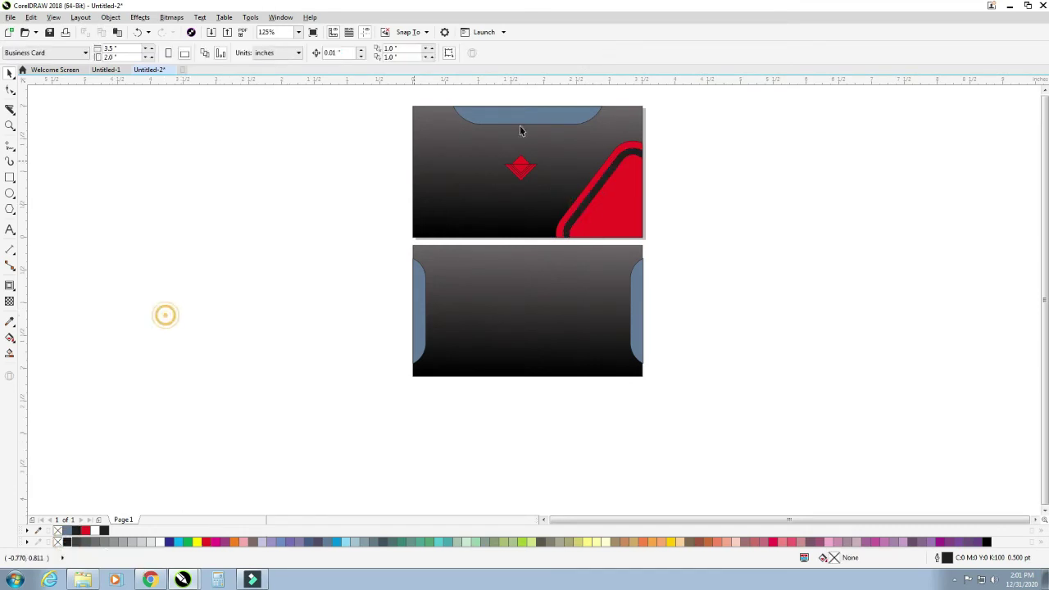
# - Turn the back card's side tabs and the front card's top tab red, including side-tab outlines
pyautogui.click(425, 311)
pyautogui.keyDown('shift'); pyautogui.click(638, 313); pyautogui.keyUp('shift')
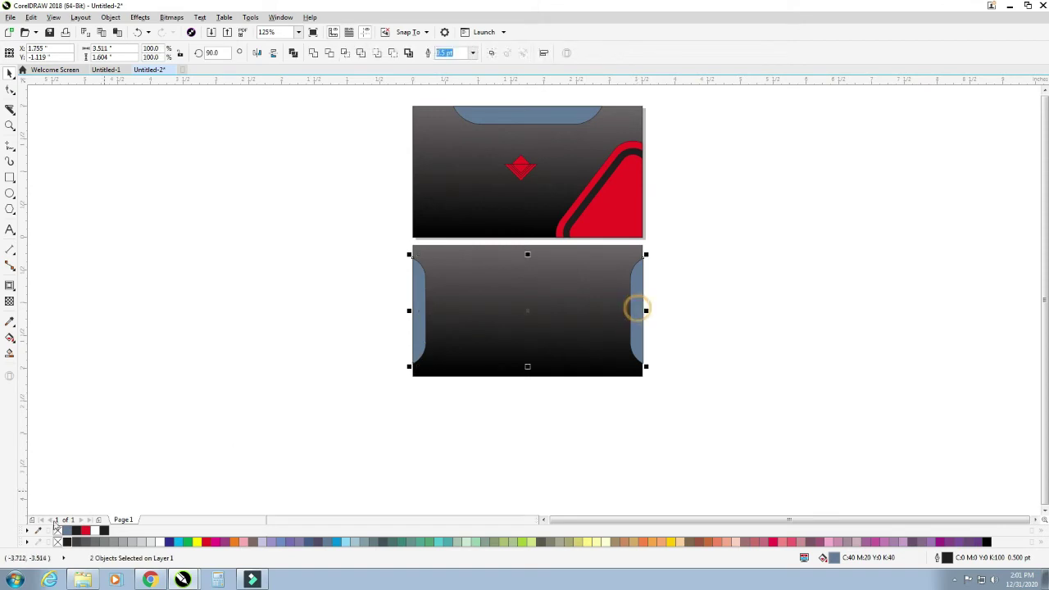
pyautogui.click(86, 531)
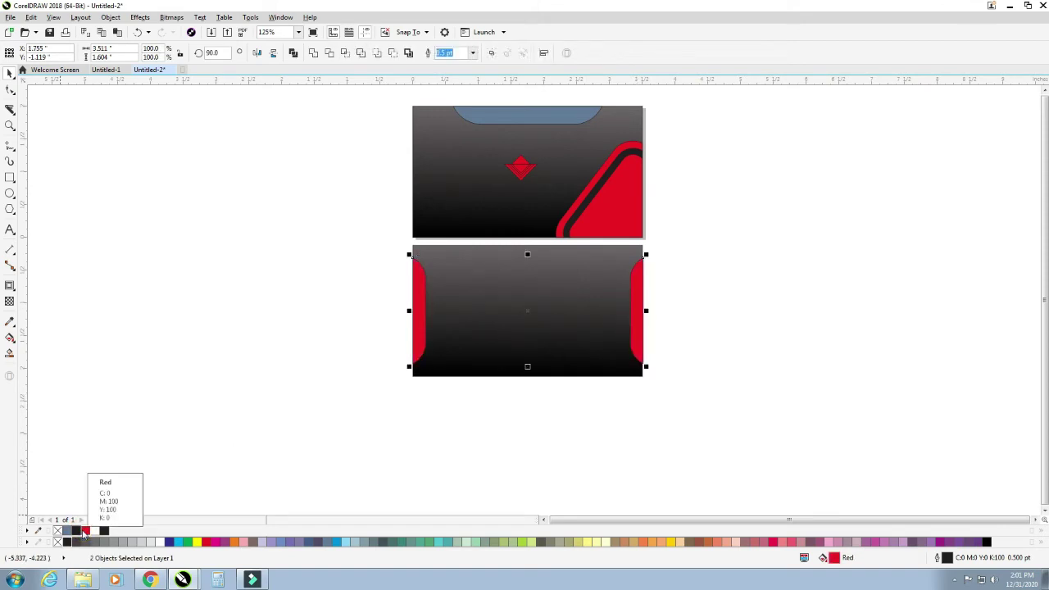
pyautogui.rightClick(85, 531)
pyautogui.click(488, 123)
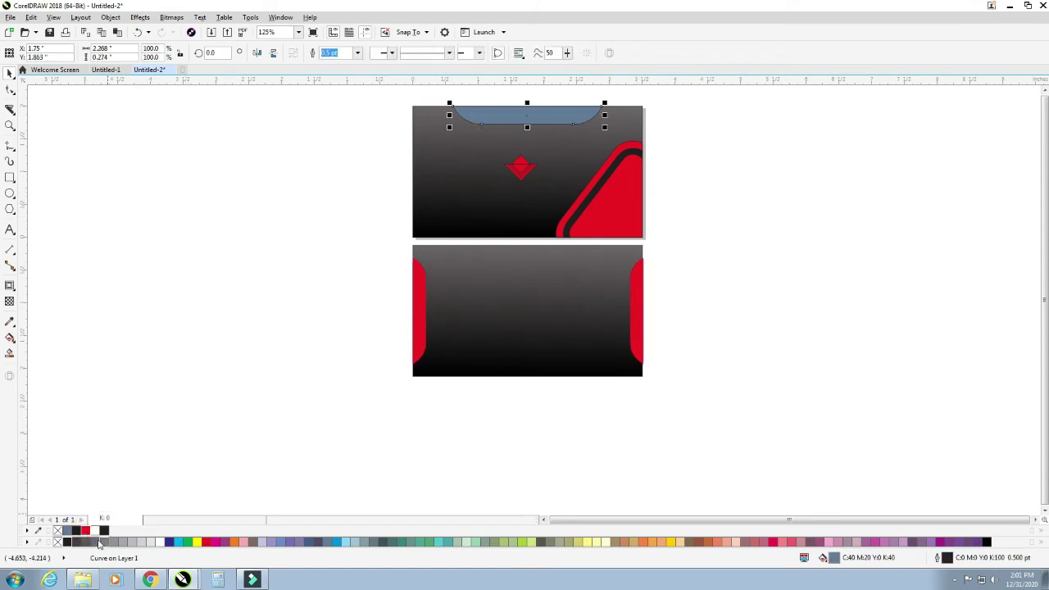
pyautogui.click(85, 530)
pyautogui.click(206, 435)
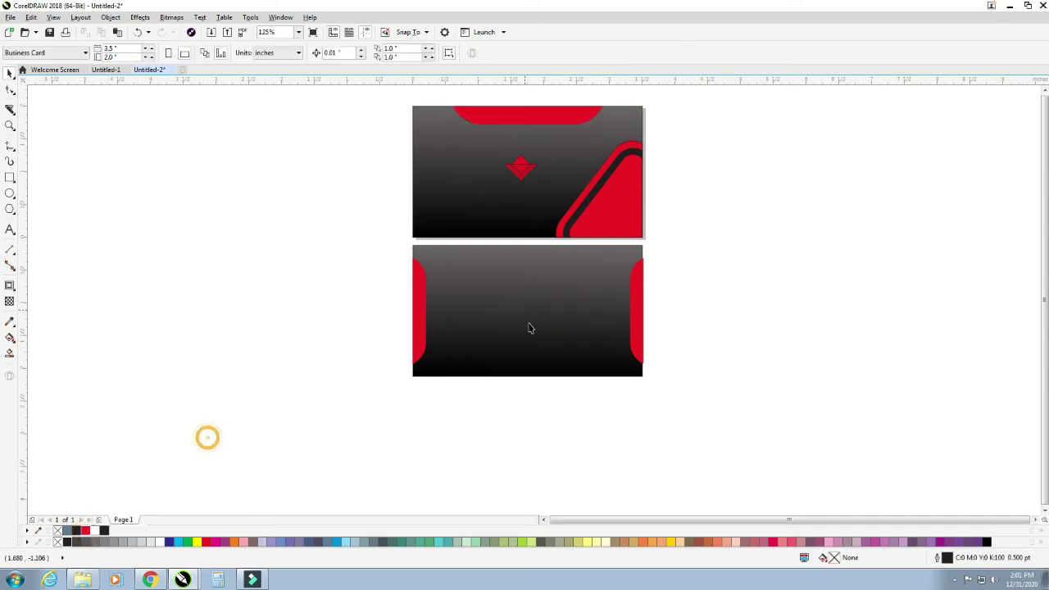
pyautogui.click(633, 331)
pyautogui.keyDown('shift'); pyautogui.click(615, 320); pyautogui.keyUp('shift')
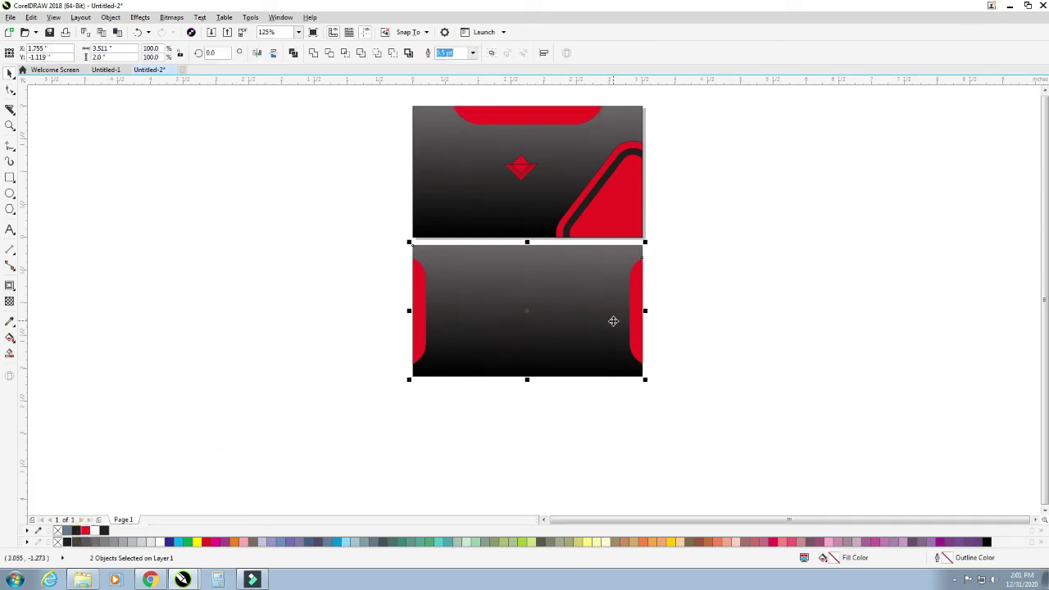
pyautogui.click(689, 308)
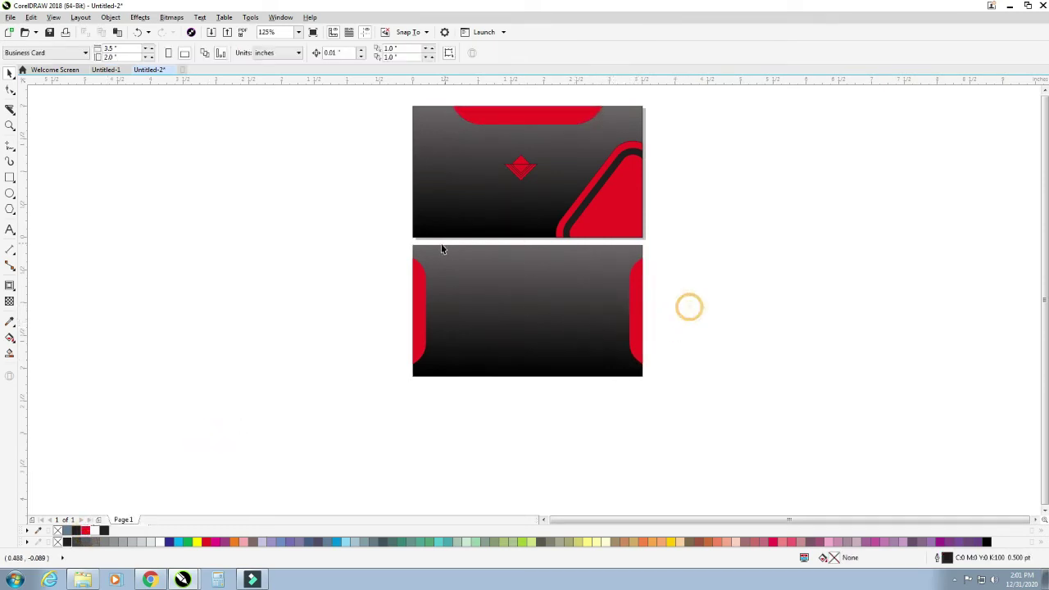
pyautogui.scroll(-3, 442, 249)
# - Type the artistic text 'MEB MENTOR' beside the cards
pyautogui.press('z')
pyautogui.moveTo(394, 155); pyautogui.dragTo(643, 440)
pyautogui.click(11, 230)
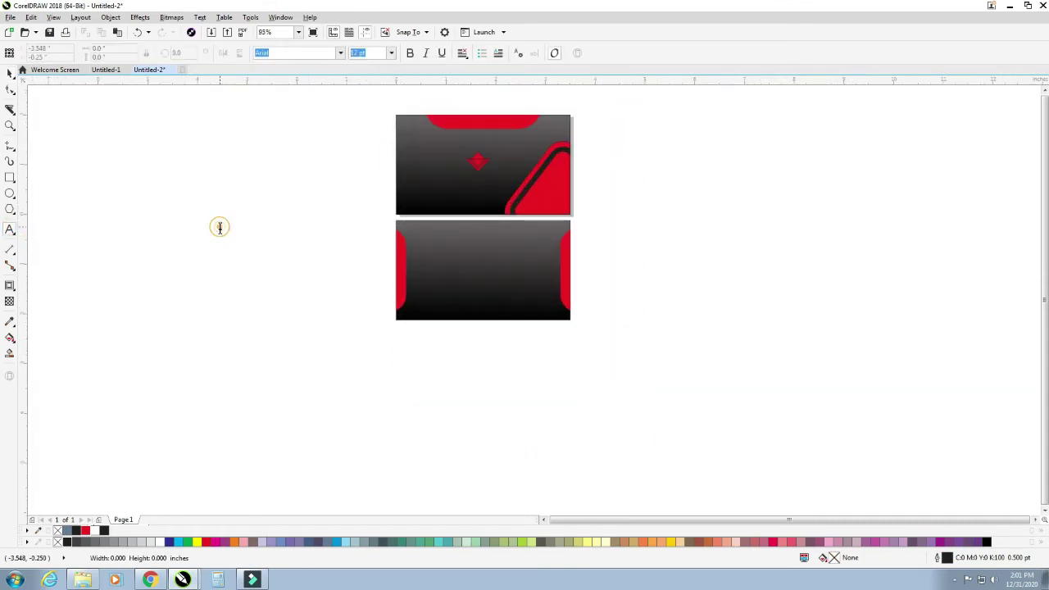
pyautogui.click(220, 227)
pyautogui.write('men m')
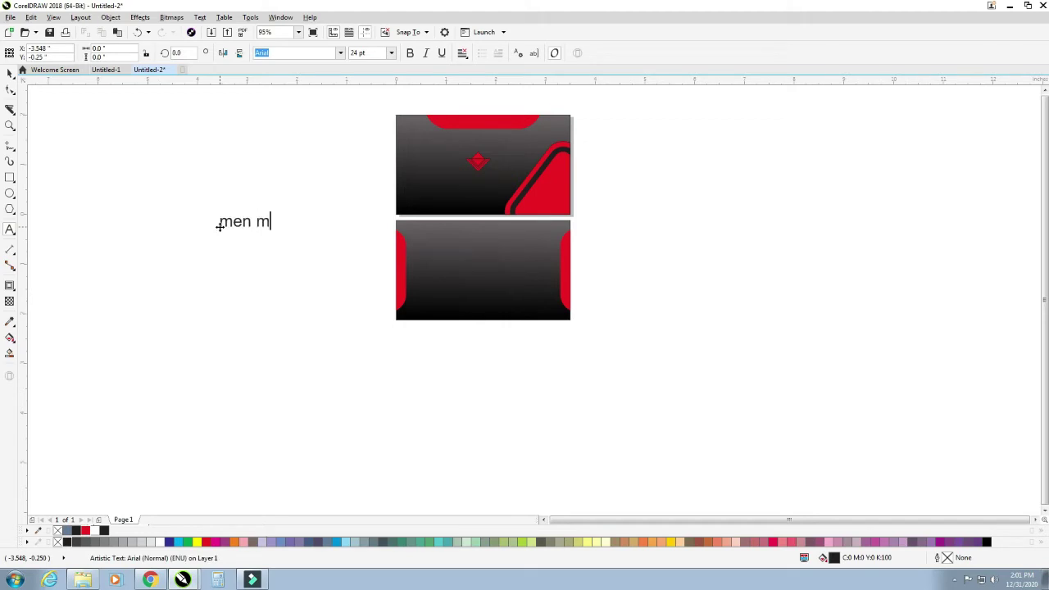
pyautogui.press('BackSpace')
pyautogui.press('BackSpace')
pyautogui.press('BackSpace')
pyautogui.press('BackSpace')
pyautogui.press('BackSpace')
pyautogui.write('MEB MEN')
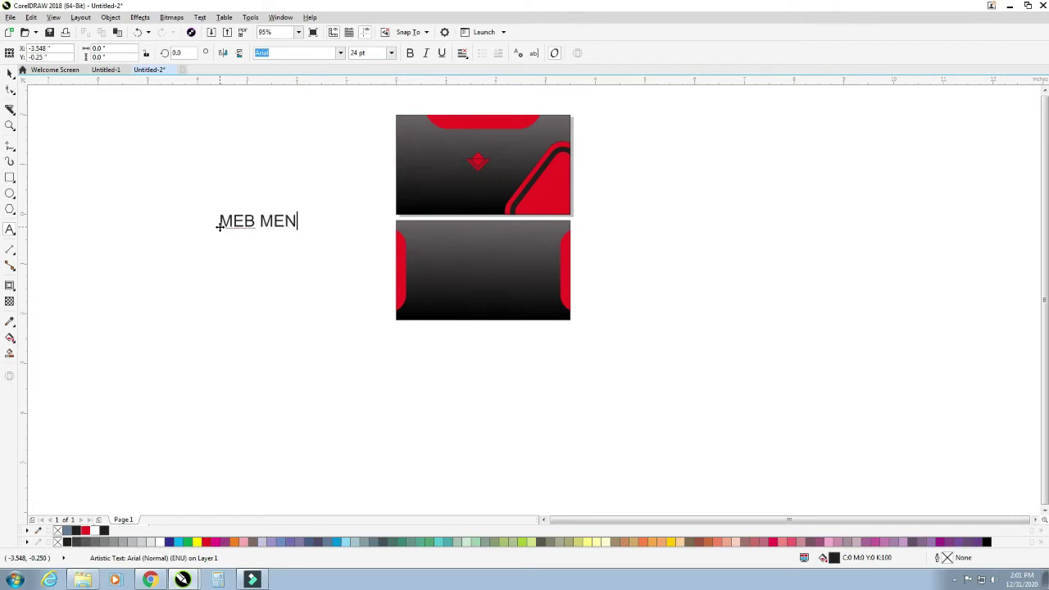
pyautogui.write('TOR')
pyautogui.click(10, 72)
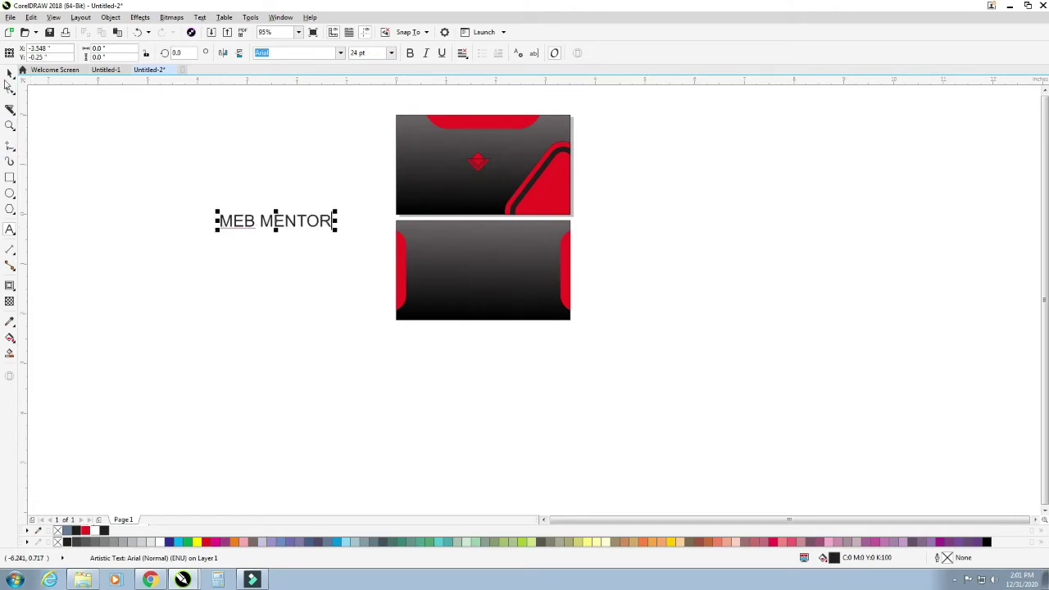
# - Set MEB MENTOR in Fashion Fetish Heavy and shrink it to about 57%
pyautogui.click(341, 54)
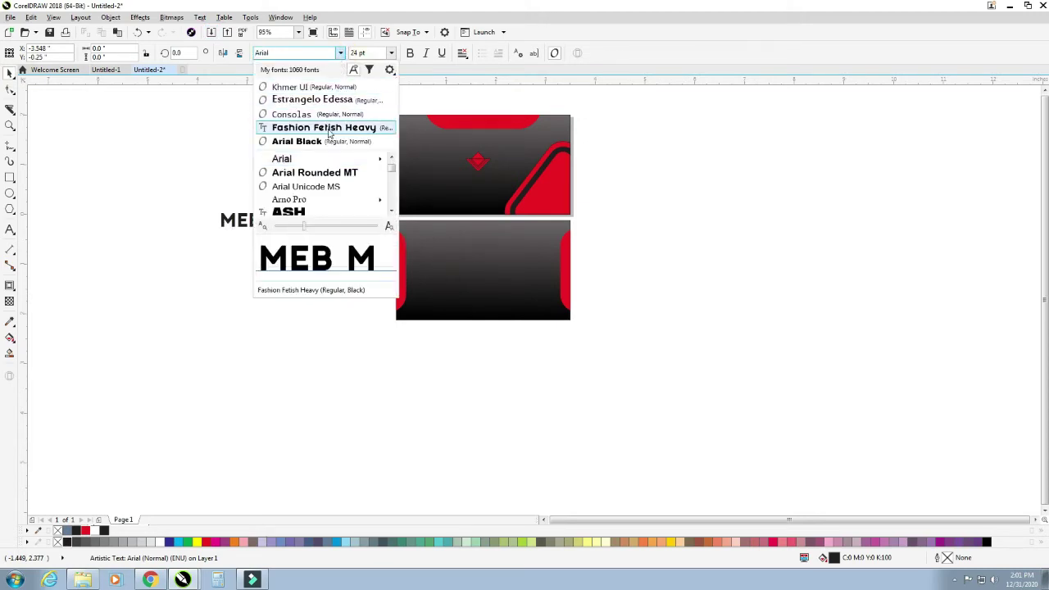
pyautogui.click(331, 130)
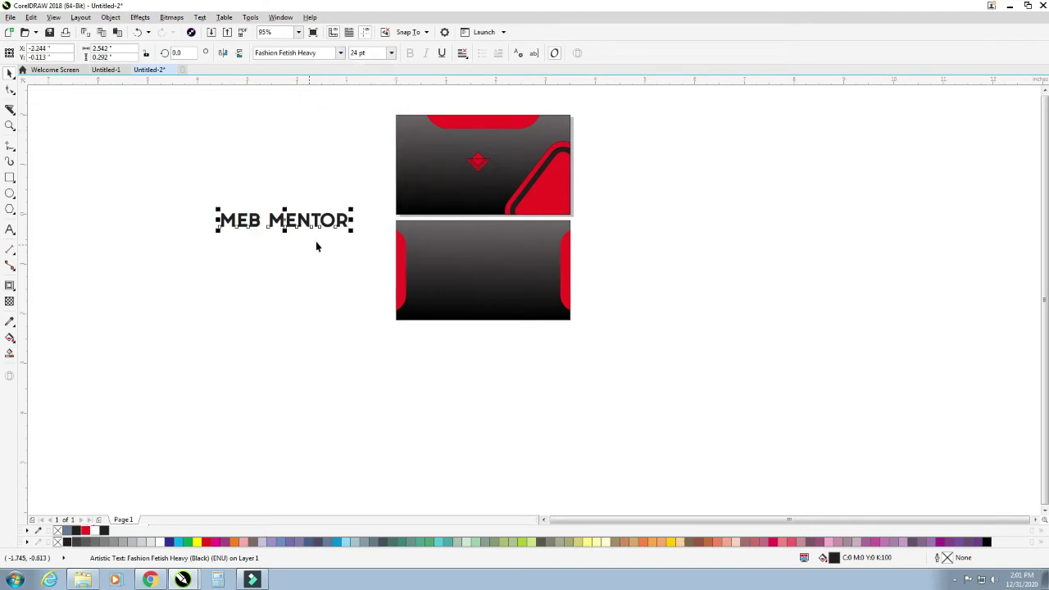
pyautogui.moveTo(352, 231); pyautogui.dragTo(480, 183)
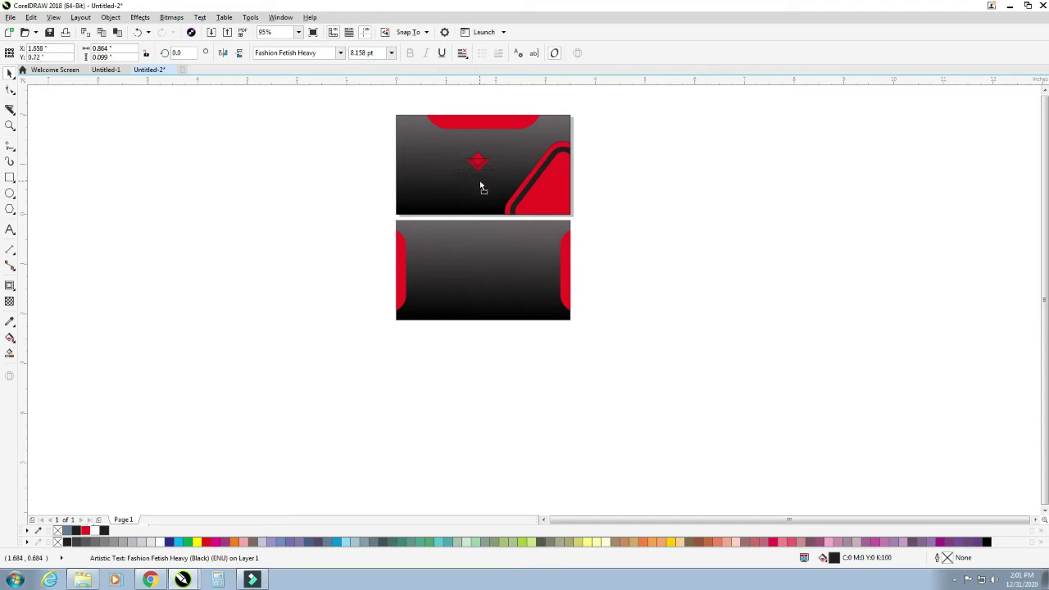
# - Make the MEB MENTOR text white and move it just under the red logo
pyautogui.click(161, 542)
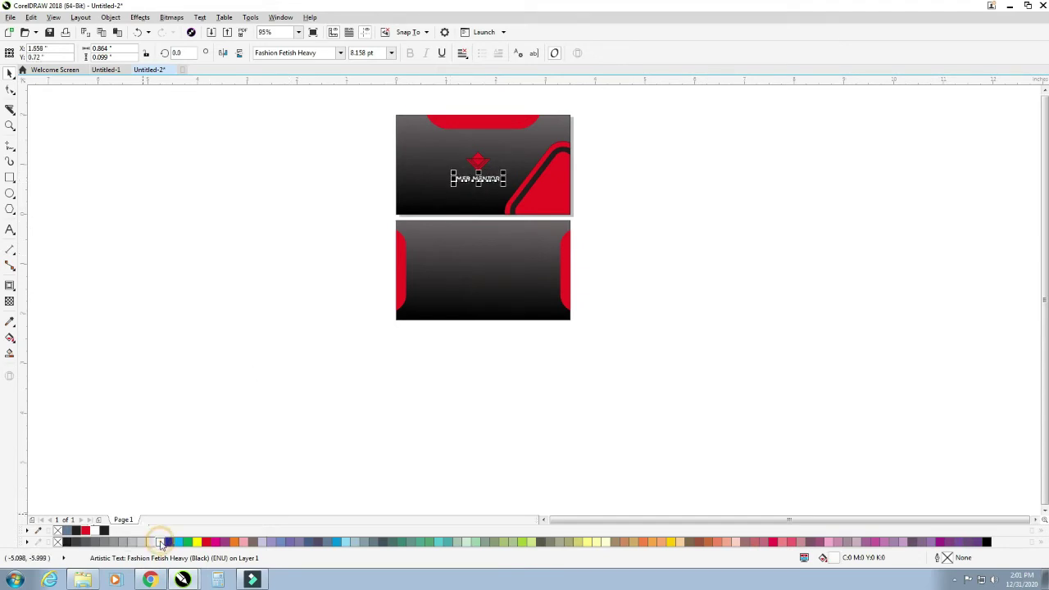
pyautogui.moveTo(436, 146); pyautogui.dragTo(535, 248)
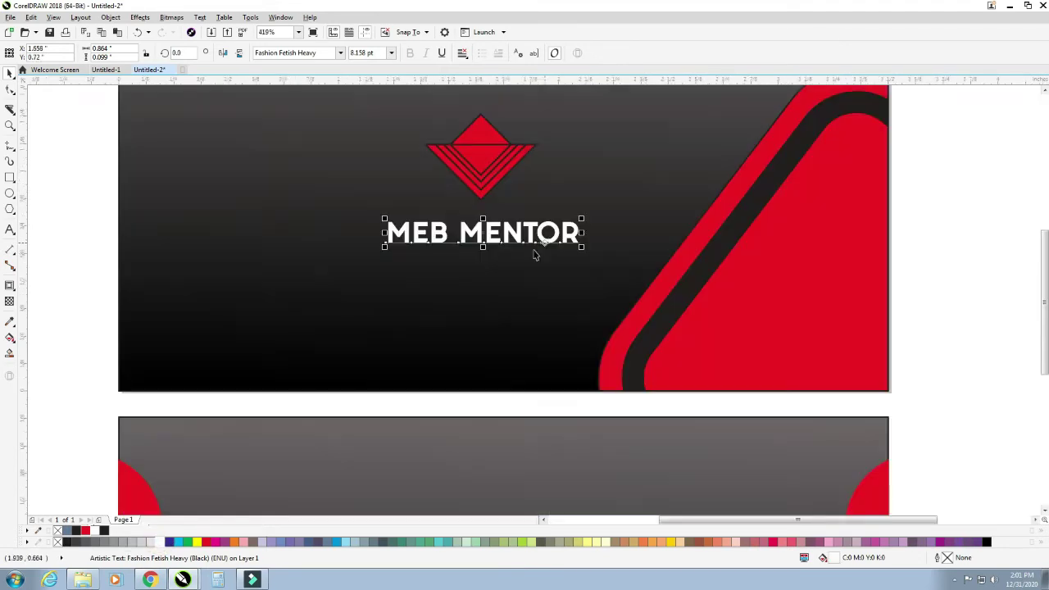
pyautogui.keyDown('shift'); pyautogui.click(482, 195); pyautogui.keyUp('shift')
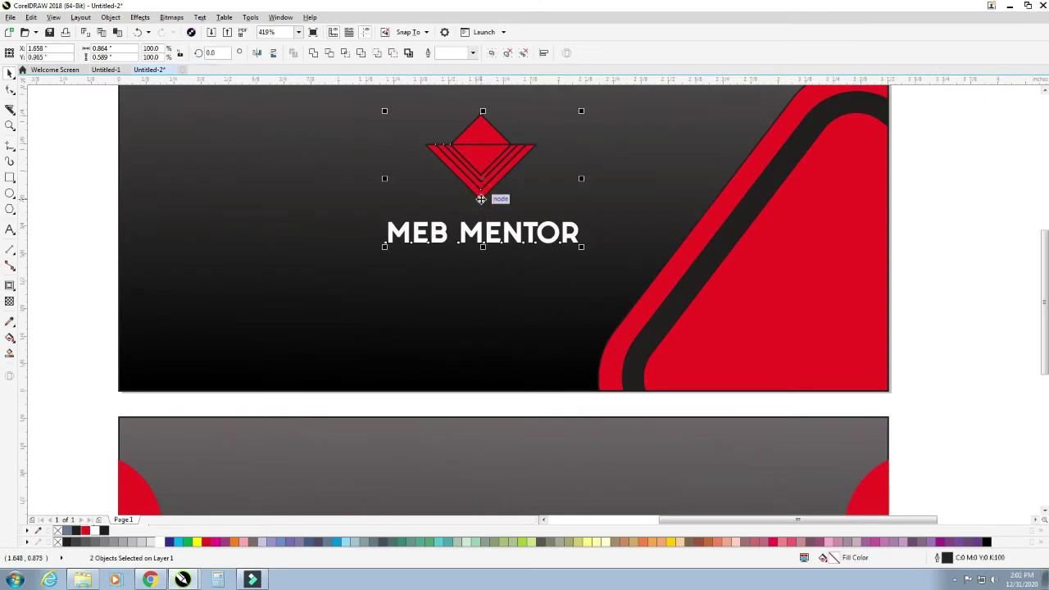
pyautogui.click(79, 256)
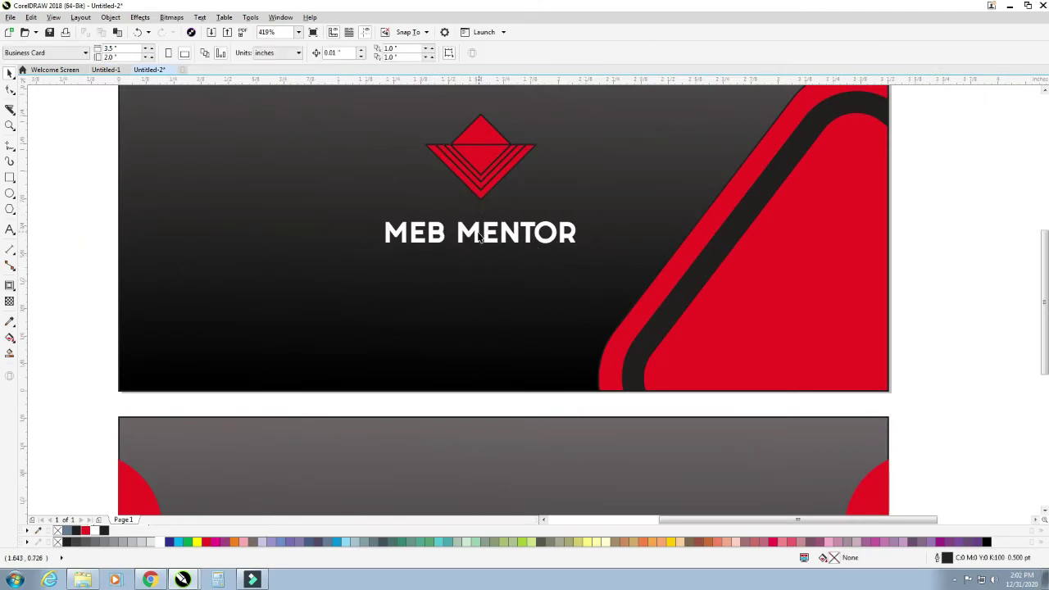
pyautogui.moveTo(481, 237); pyautogui.dragTo(480, 220)
# - Group the logo with the text and shift the group slightly left on the front card
pyautogui.keyDown('shift'); pyautogui.click(484, 170); pyautogui.keyUp('shift')
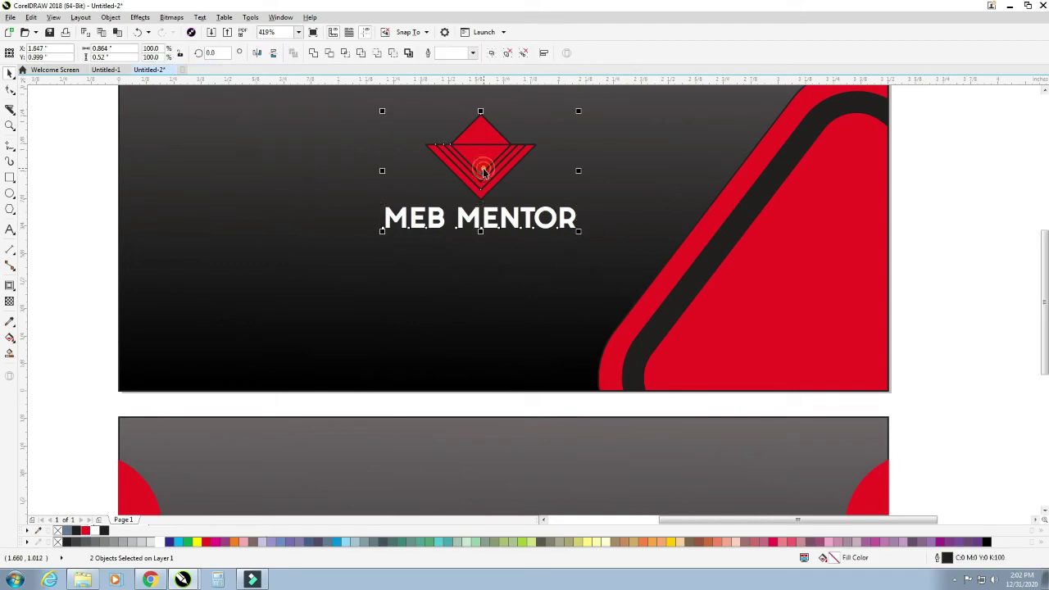
pyautogui.moveTo(82, 100); pyautogui.dragTo(674, 295)
pyautogui.hotkey('ctrl', 'g')
pyautogui.scroll(-4, 493, 266)
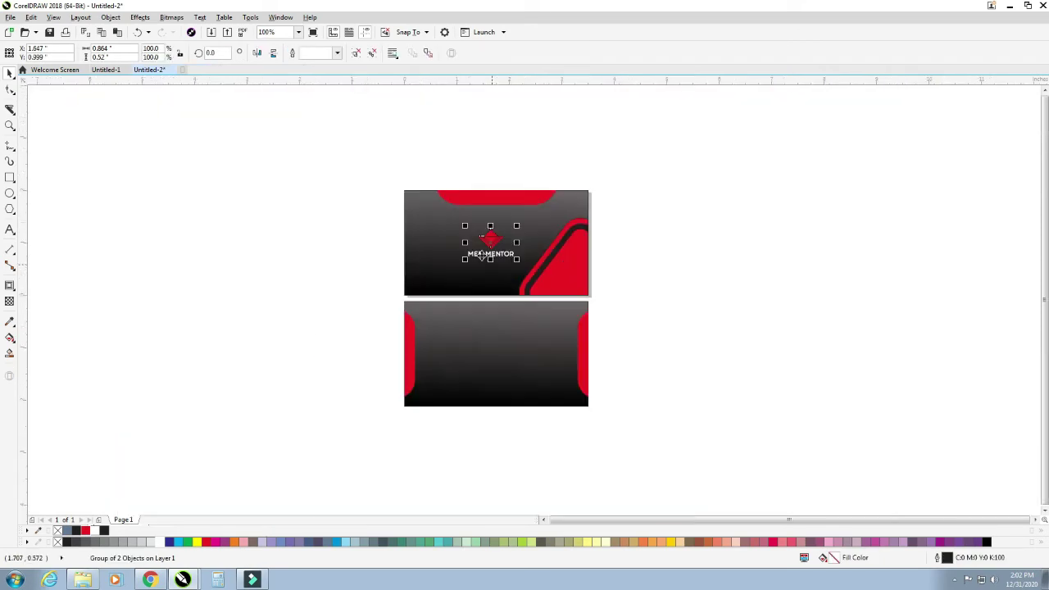
pyautogui.scroll(2, 522, 331)
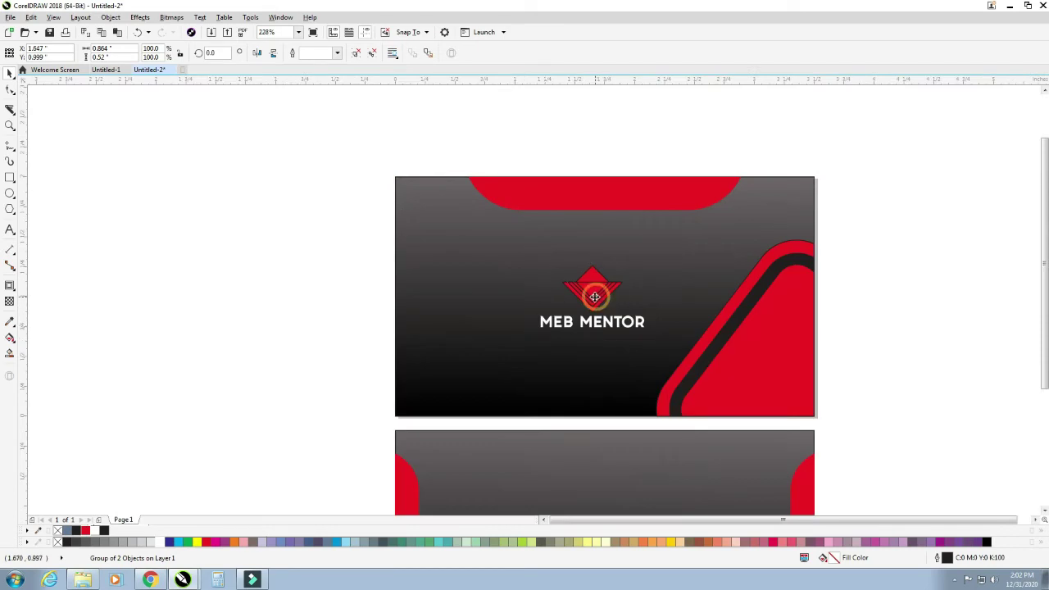
pyautogui.moveTo(597, 294); pyautogui.dragTo(591, 294)
pyautogui.click(298, 341)
# - Zoom to frame both cards and check the logo group's placement on the front card
pyautogui.scroll(-4, 311, 344)
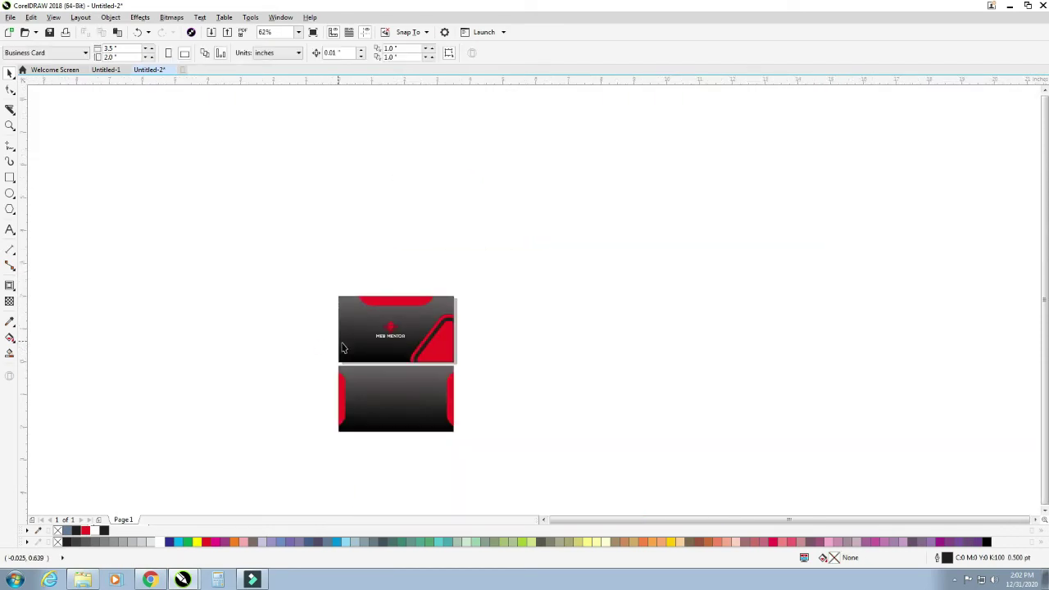
pyautogui.moveTo(287, 288); pyautogui.dragTo(575, 479)
pyautogui.click(437, 172)
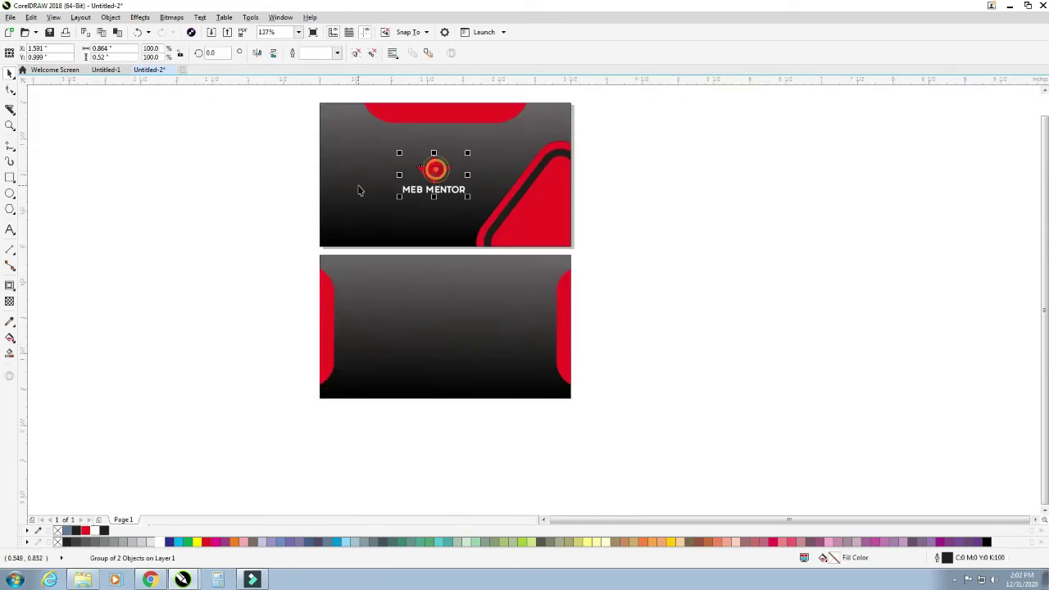
pyautogui.click(358, 186)
pyautogui.click(676, 242)
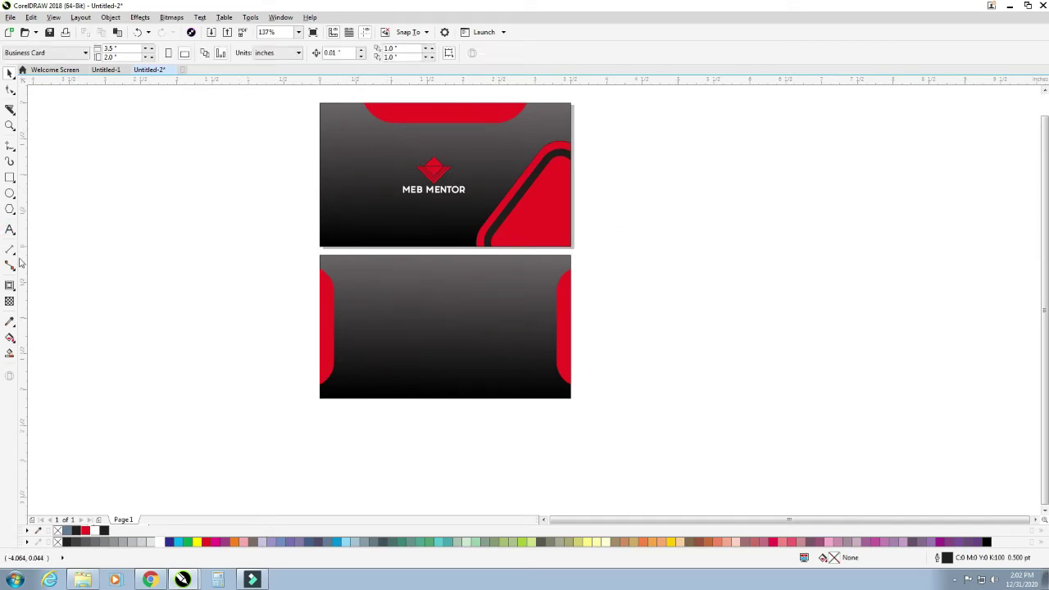
pyautogui.click(9, 194)
# - Draw a tall rectangle left of the cards and convert it to curves
pyautogui.click(223, 262)
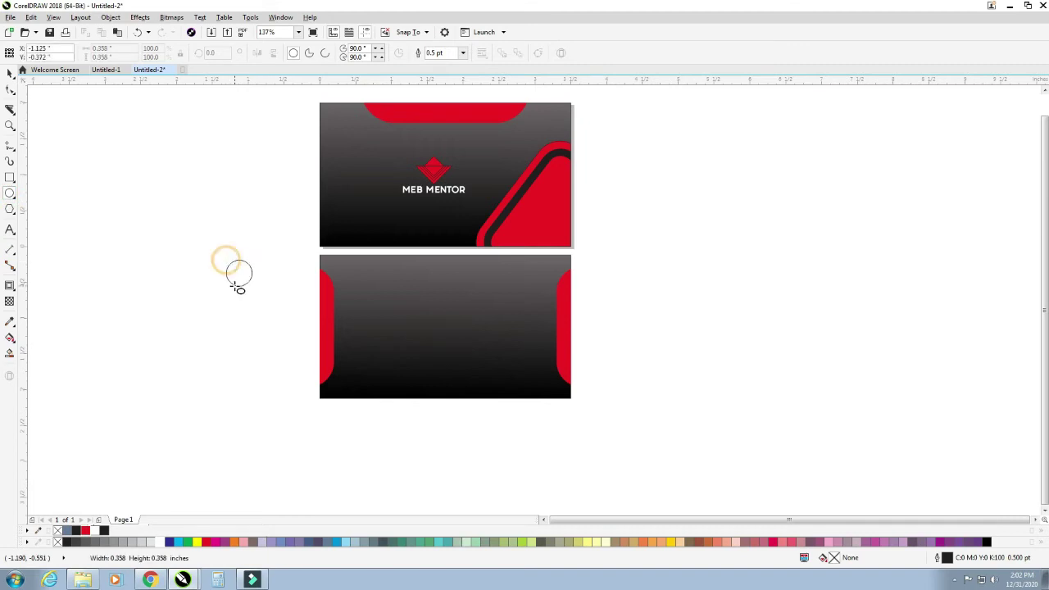
pyautogui.click(10, 177)
pyautogui.moveTo(234, 239); pyautogui.dragTo(276, 308)
pyautogui.moveTo(213, 234); pyautogui.dragTo(304, 333)
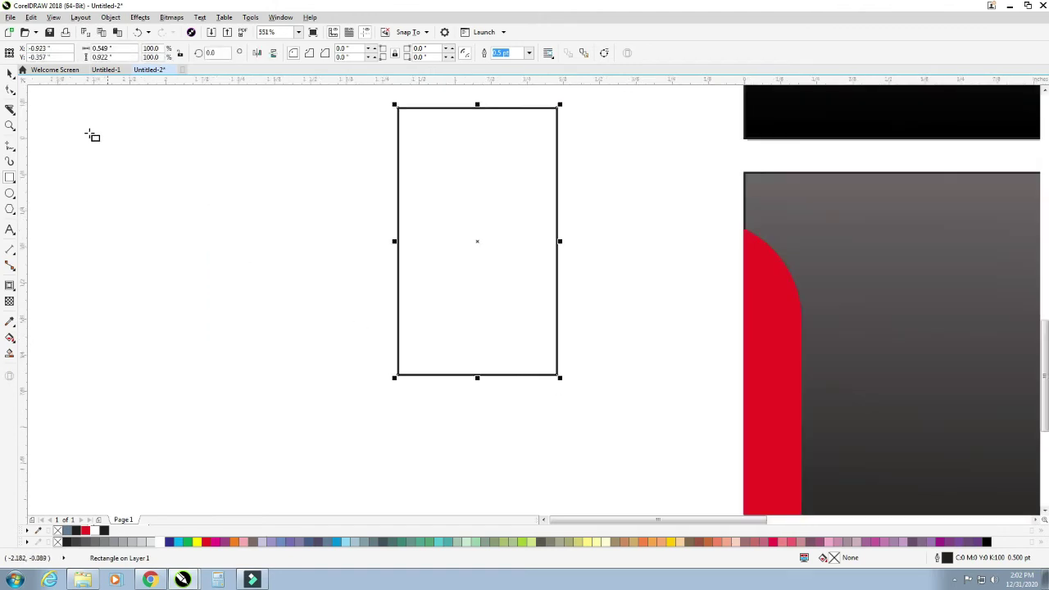
pyautogui.click(11, 91)
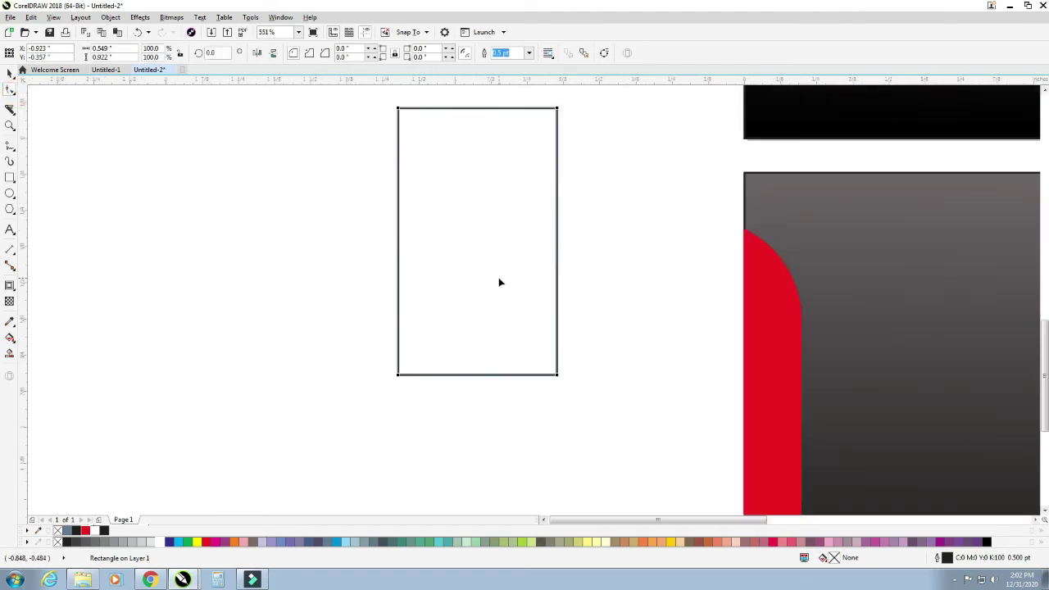
pyautogui.hotkey('ctrl', 'q')
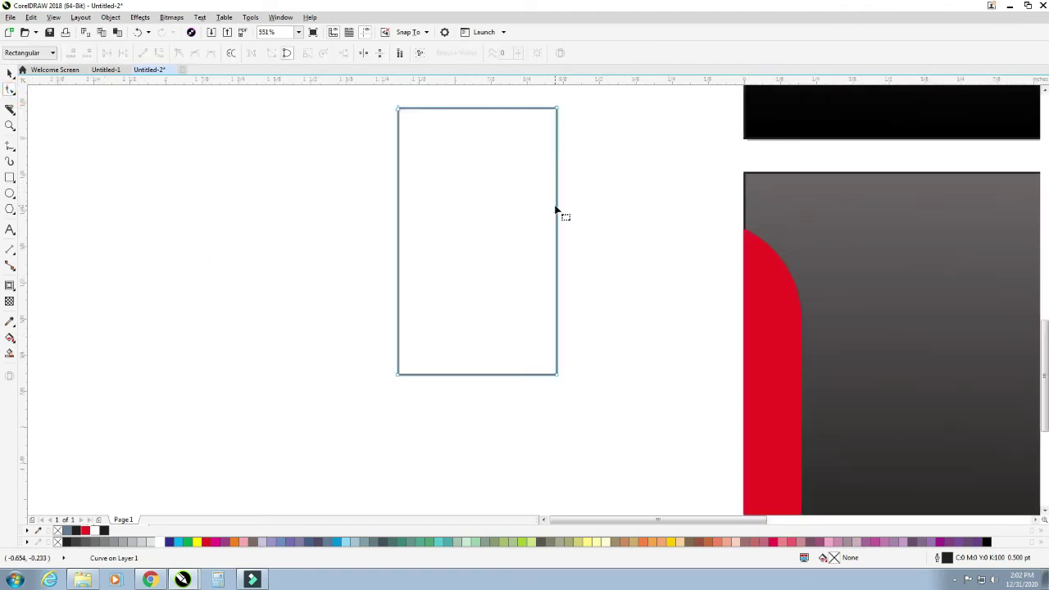
# - Add nodes at the side and bottom midpoints and delete the bottom corners to form a point
pyautogui.doubleClick(558, 215)
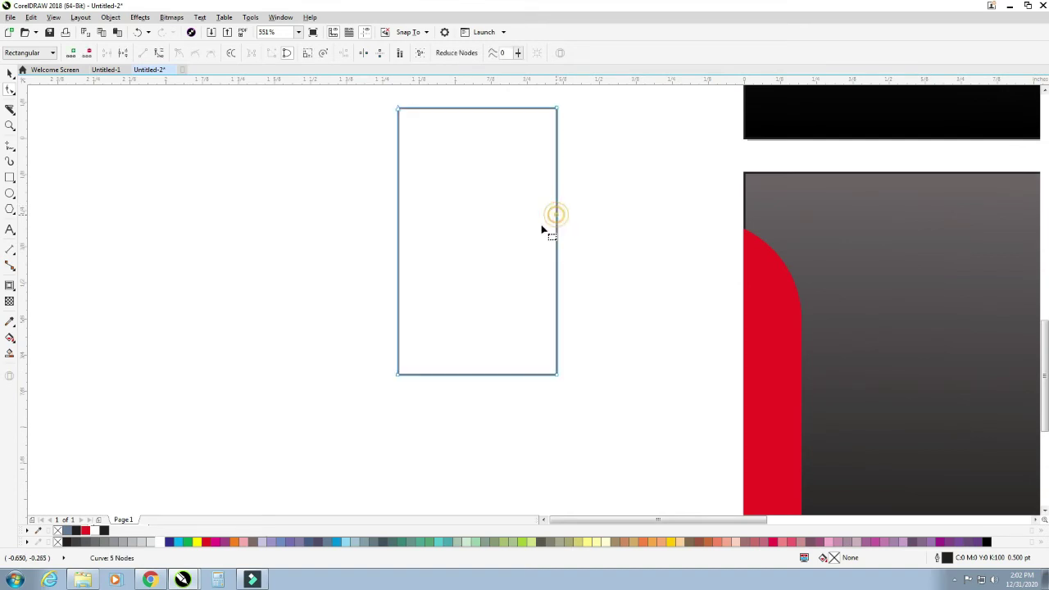
pyautogui.doubleClick(398, 215)
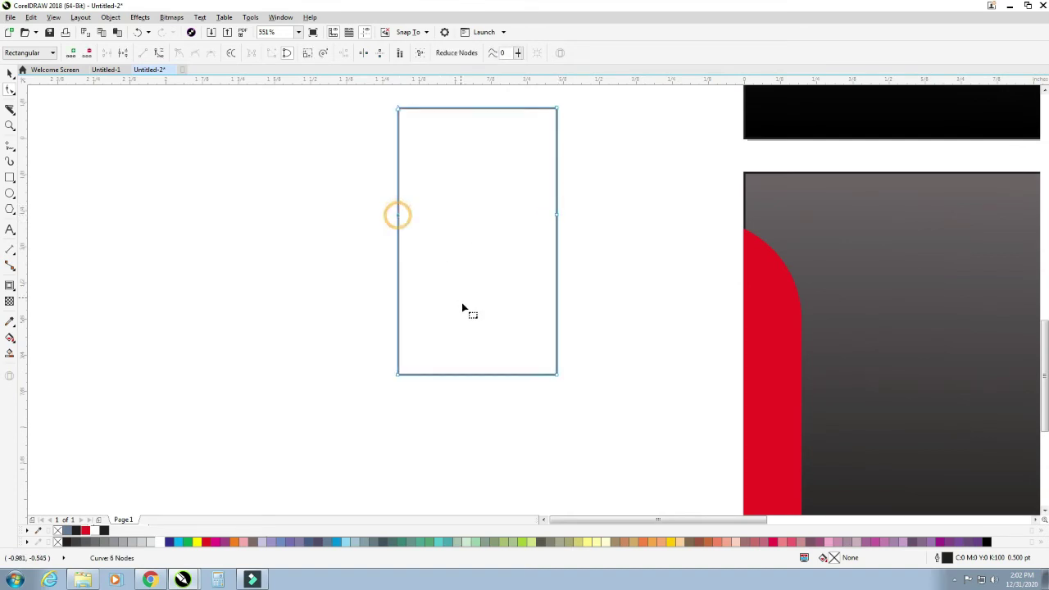
pyautogui.doubleClick(475, 374)
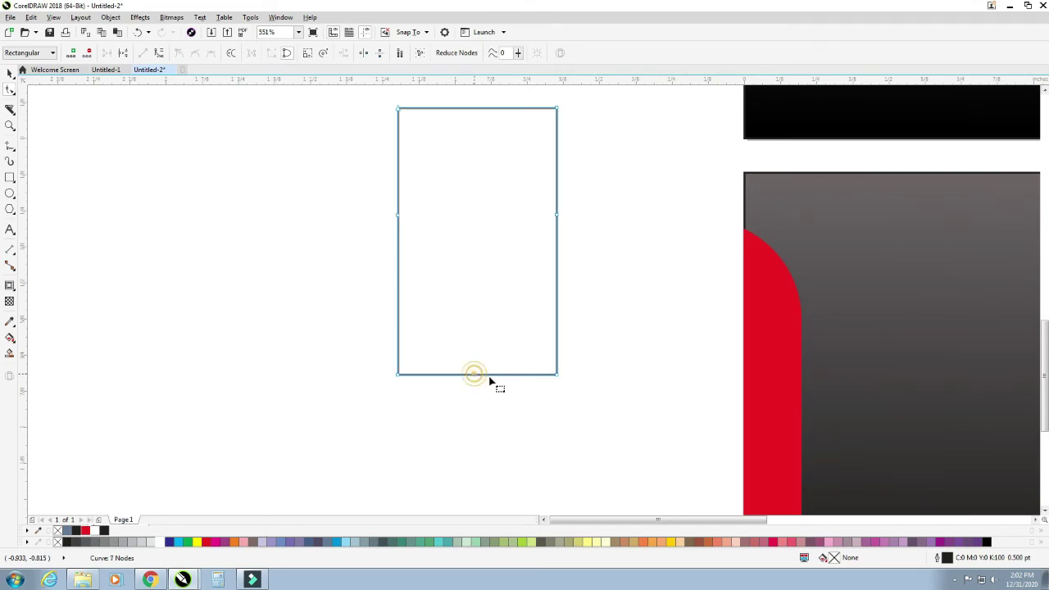
pyautogui.doubleClick(557, 375)
pyautogui.doubleClick(397, 375)
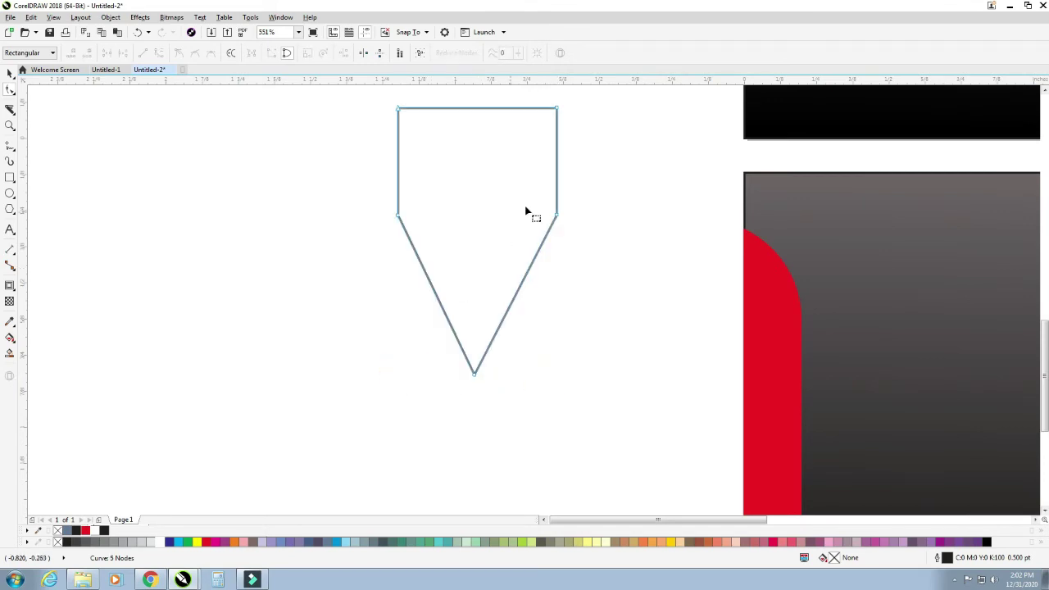
pyautogui.scroll(-3, 463, 159)
pyautogui.scroll(-2, 463, 154)
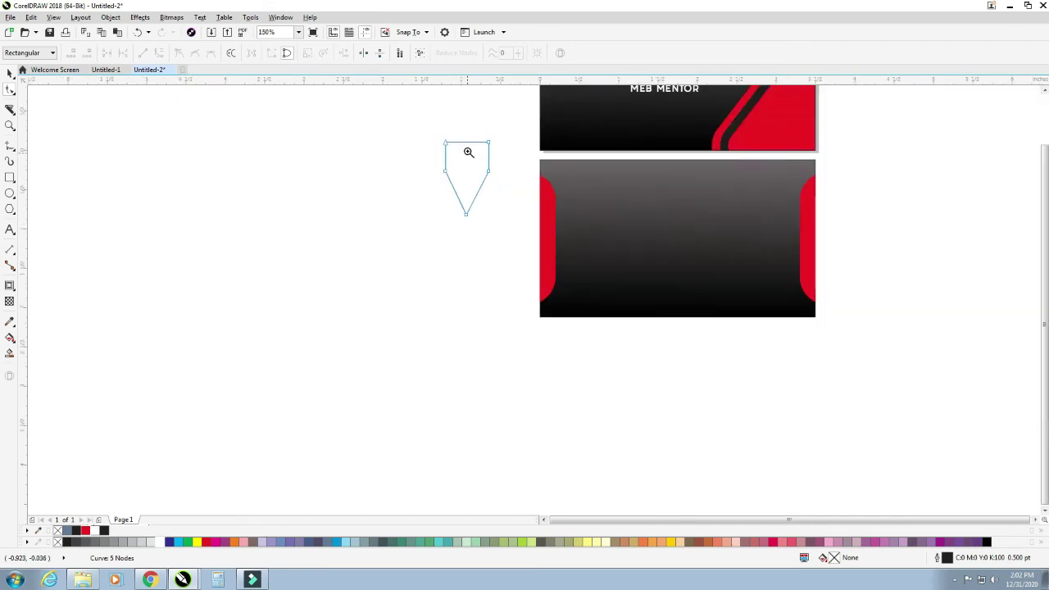
pyautogui.moveTo(413, 110); pyautogui.dragTo(566, 237)
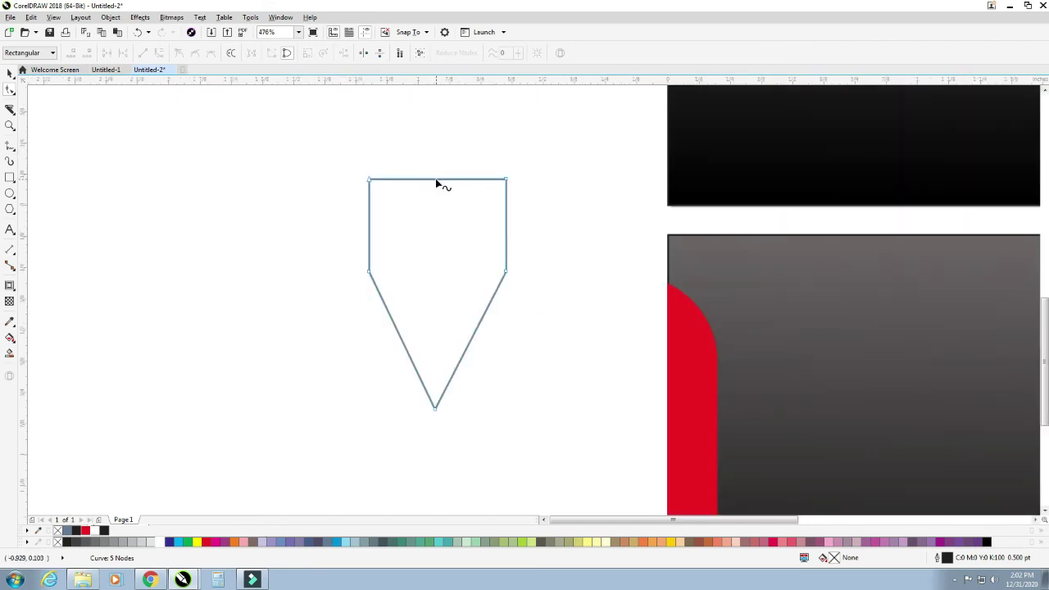
# - Convert the top edge to a curve and bend it into a rounded arc
pyautogui.click(435, 179)
pyautogui.rightClick(435, 179)
pyautogui.click(466, 228)
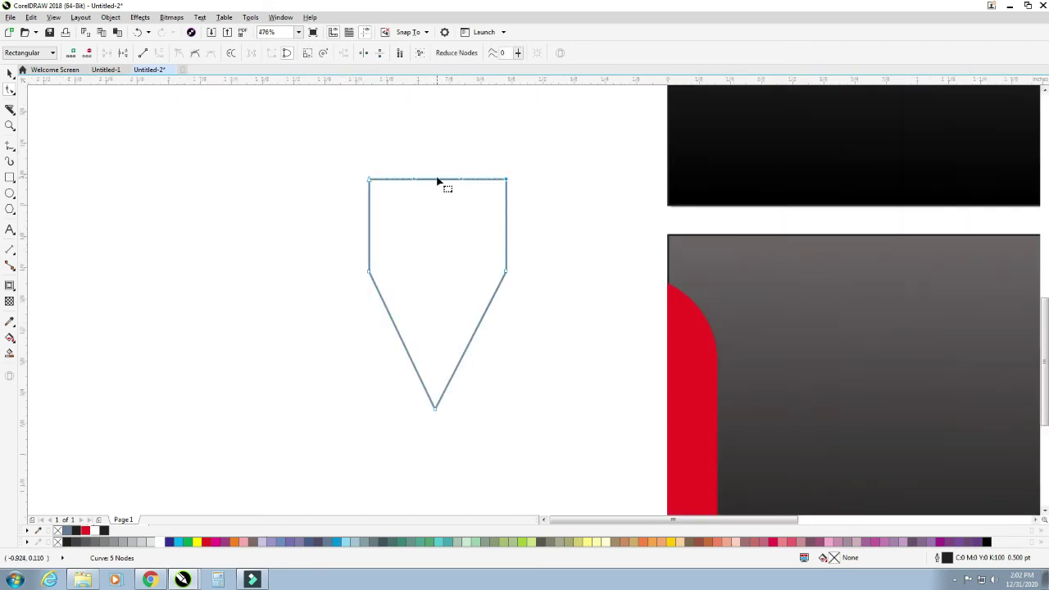
pyautogui.click(436, 176)
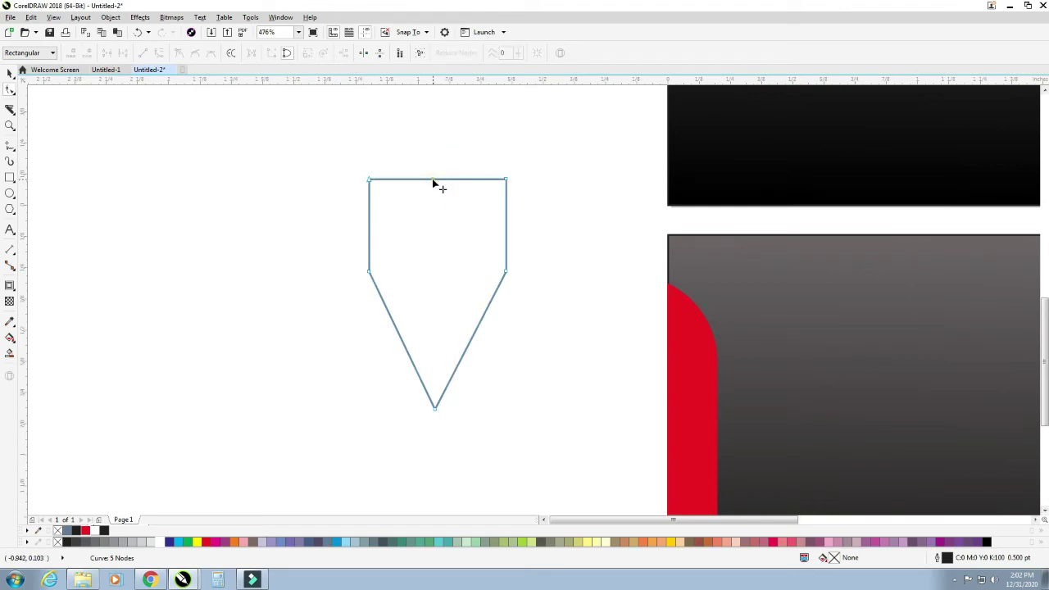
pyautogui.moveTo(433, 182); pyautogui.dragTo(507, 97)
pyautogui.click(507, 182)
pyautogui.scroll(-3, 502, 160)
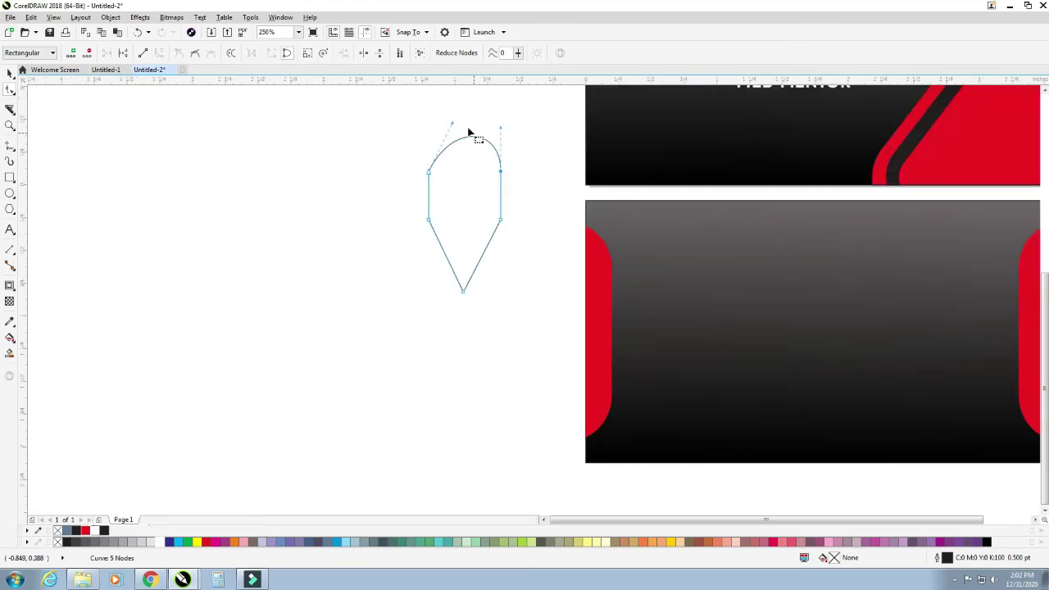
pyautogui.moveTo(450, 122); pyautogui.dragTo(428, 116)
pyautogui.moveTo(502, 131); pyautogui.dragTo(504, 123)
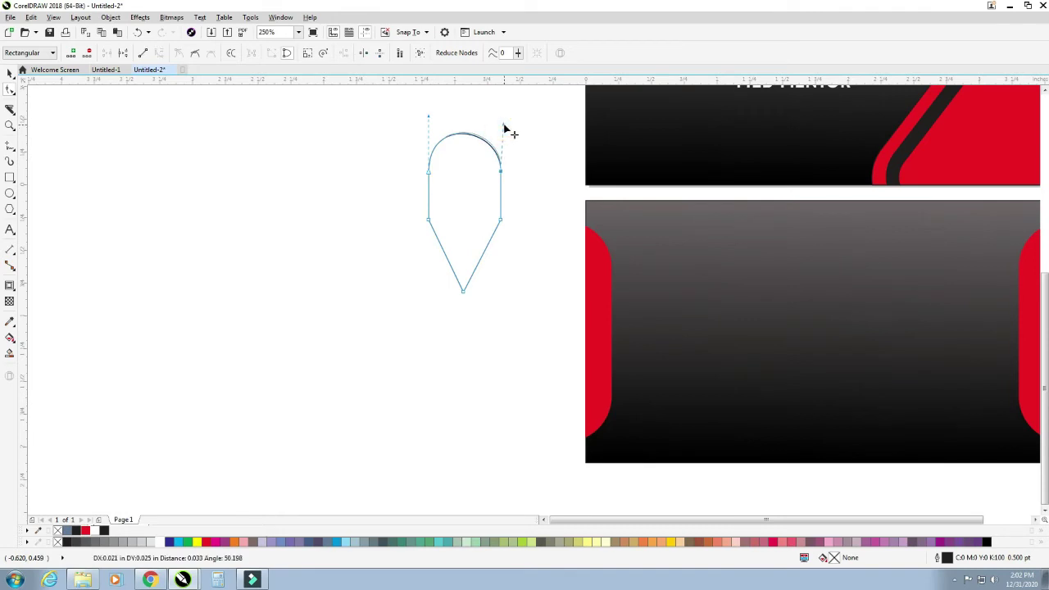
pyautogui.click(378, 311)
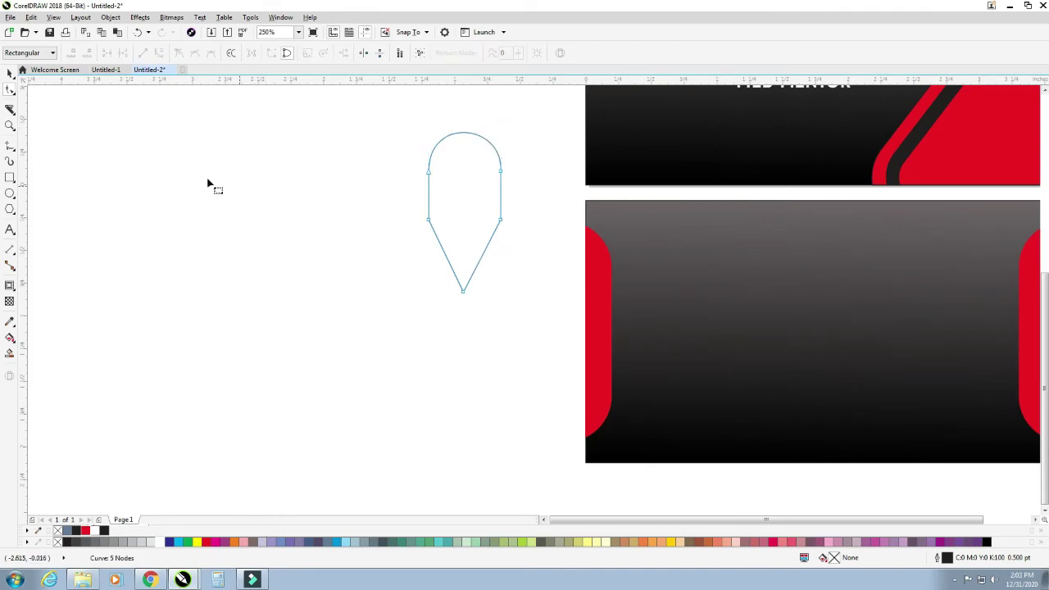
# - Add a top-centre aligned, slightly shrunk circle in the teardrop's head and fill the teardrop red
pyautogui.click(9, 194)
pyautogui.moveTo(203, 224); pyautogui.dragTo(261, 283)
pyautogui.click(10, 72)
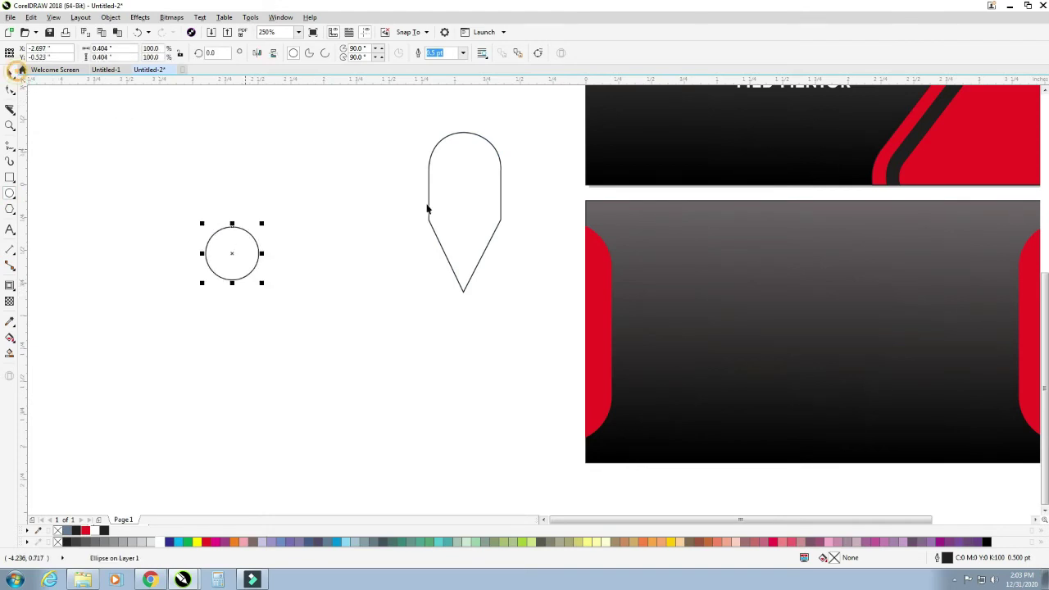
pyautogui.keyDown('shift'); pyautogui.click(465, 202); pyautogui.keyUp('shift')
pyautogui.press('t')
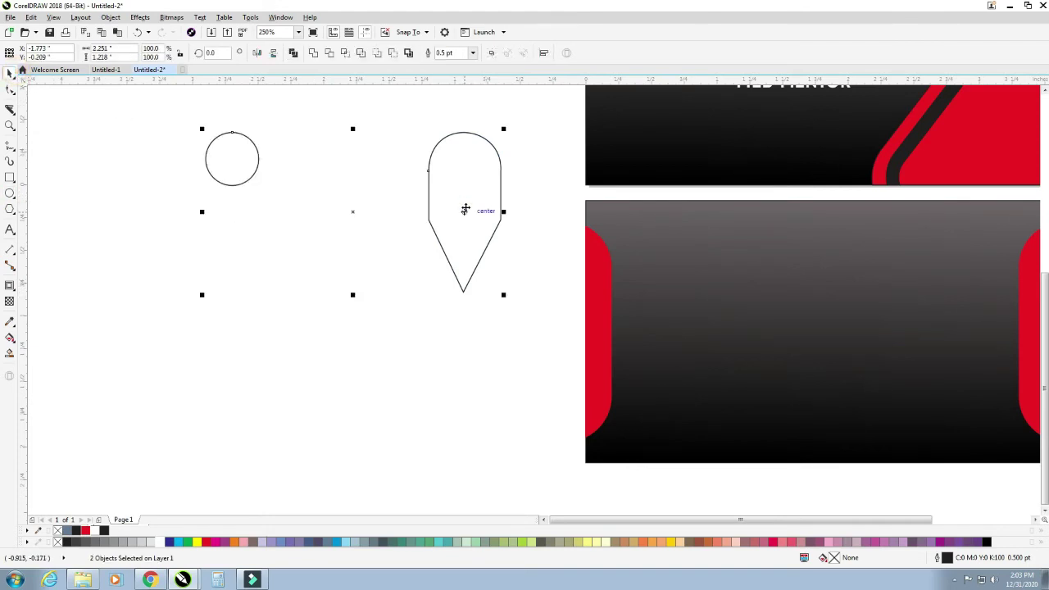
pyautogui.press('c')
pyautogui.click(410, 257)
pyautogui.moveTo(469, 173); pyautogui.dragTo(491, 204)
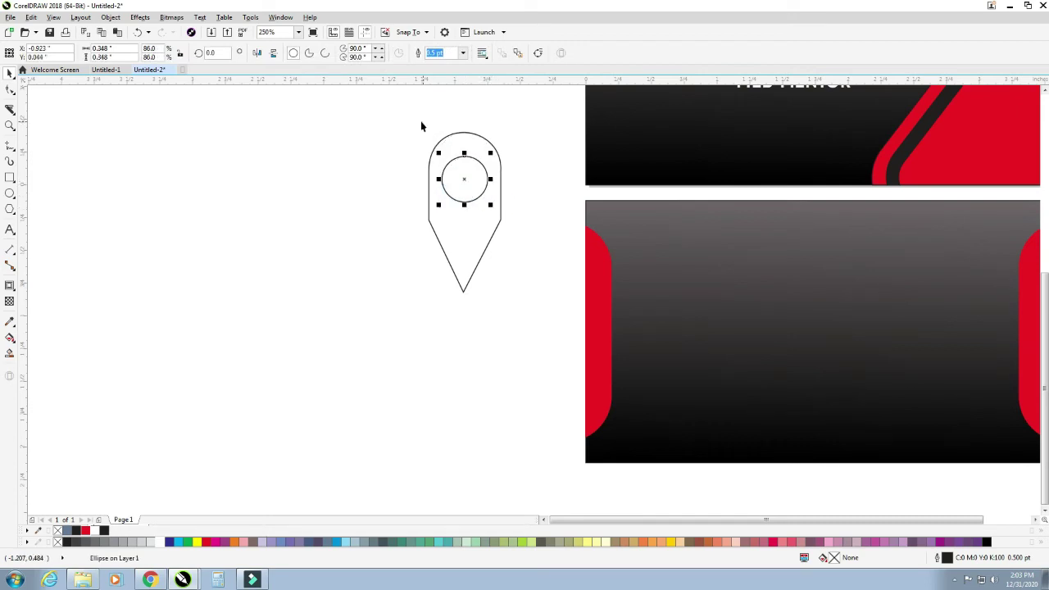
pyautogui.moveTo(409, 121); pyautogui.dragTo(536, 328)
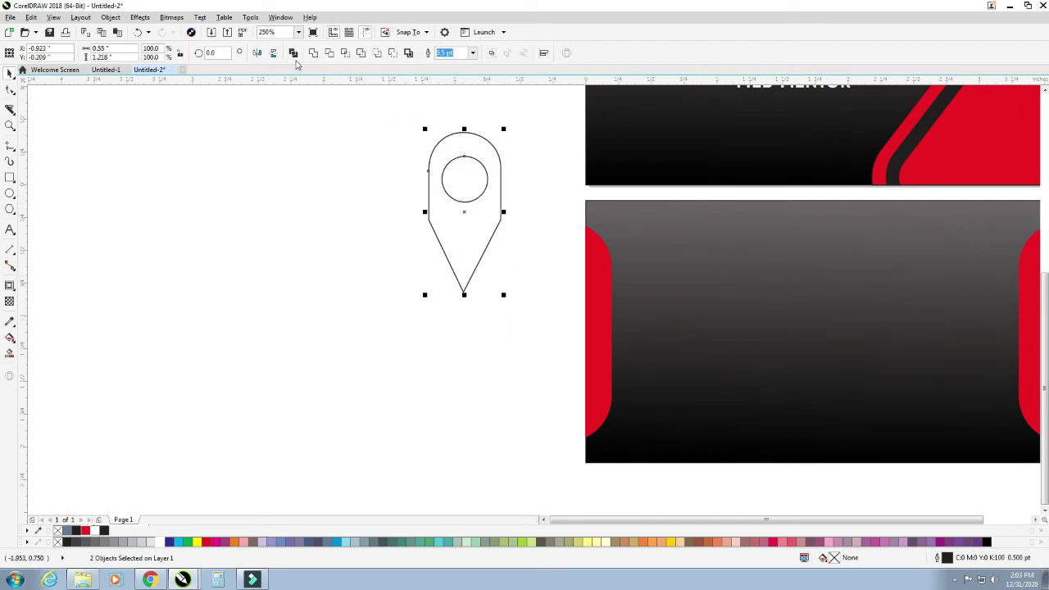
pyautogui.click(352, 257)
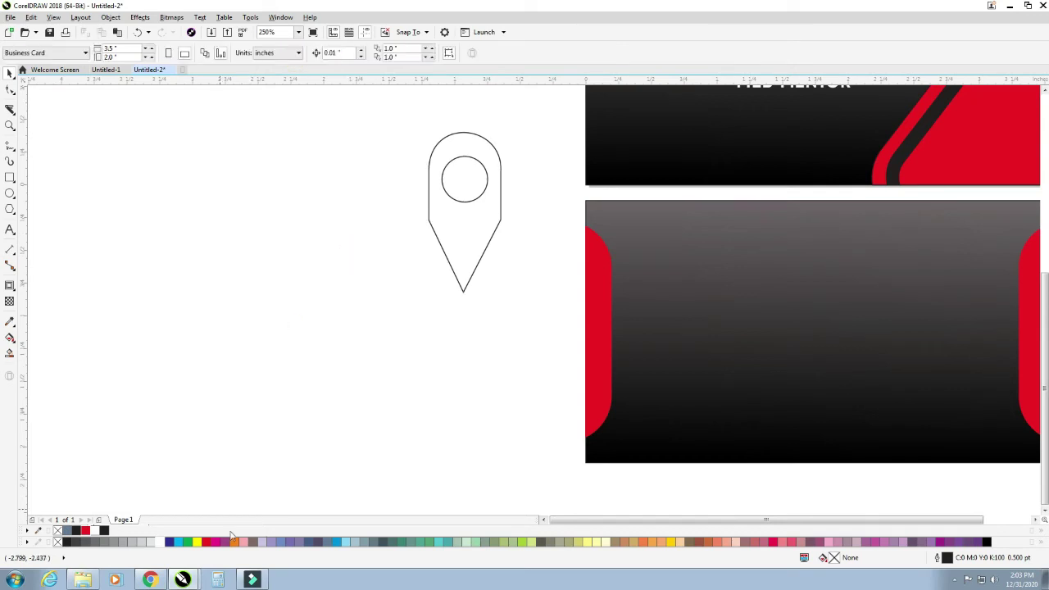
pyautogui.click(463, 281)
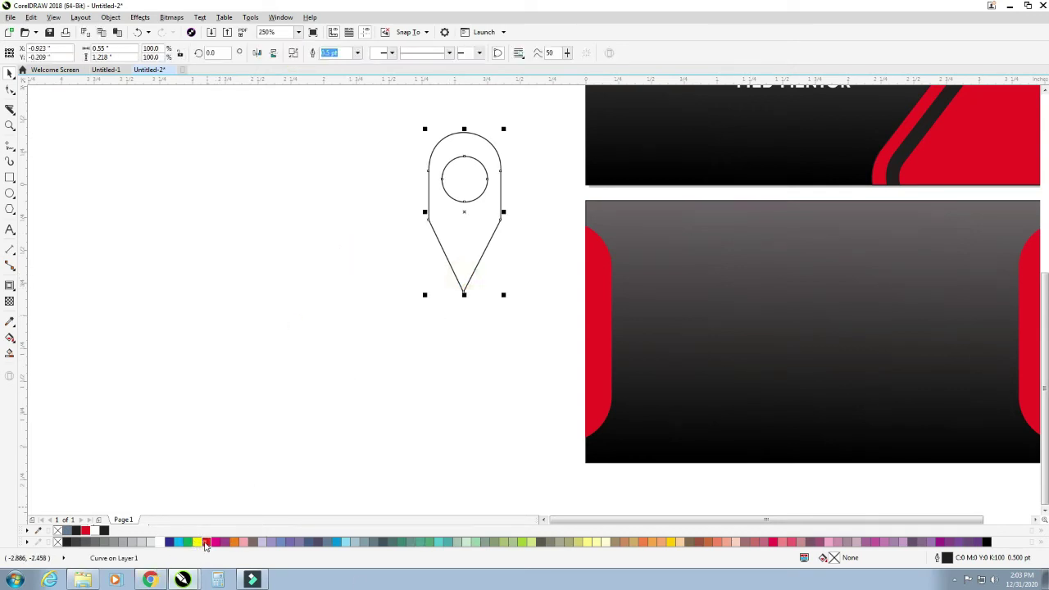
pyautogui.click(206, 542)
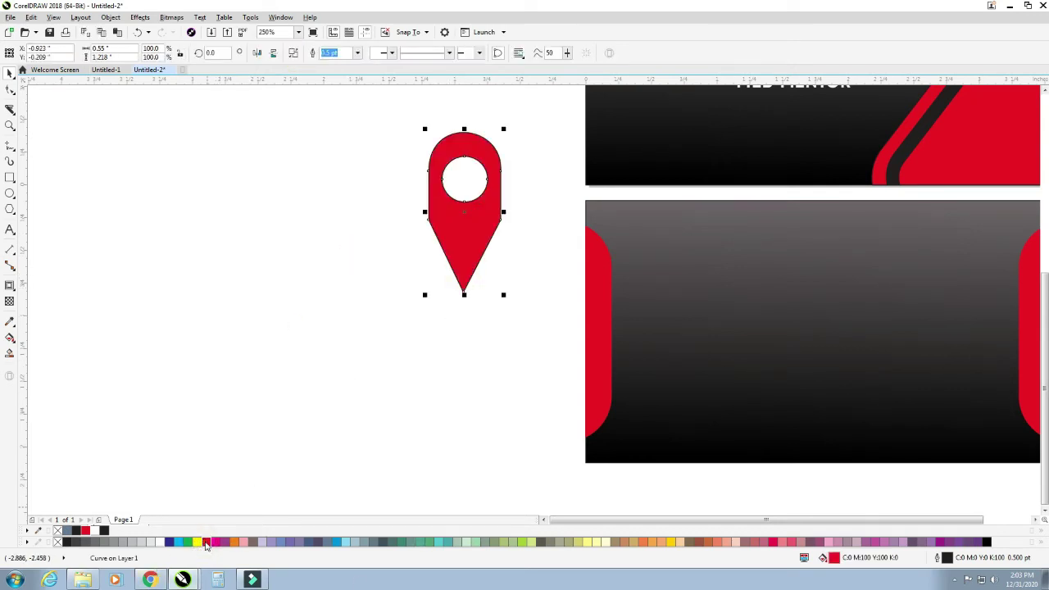
# - Draw a flat ellipse and place it under the pin's tip
pyautogui.click(10, 191)
pyautogui.moveTo(417, 311); pyautogui.dragTo(537, 329)
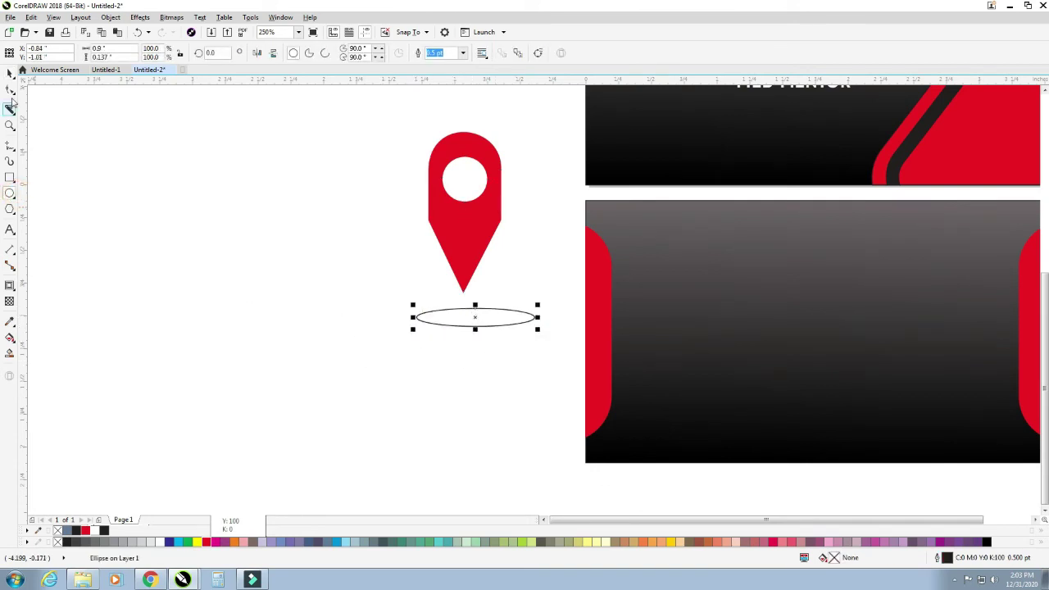
pyautogui.click(10, 73)
pyautogui.moveTo(472, 318); pyautogui.dragTo(461, 293)
pyautogui.keyDown('shift'); pyautogui.click(461, 263); pyautogui.keyUp('shift')
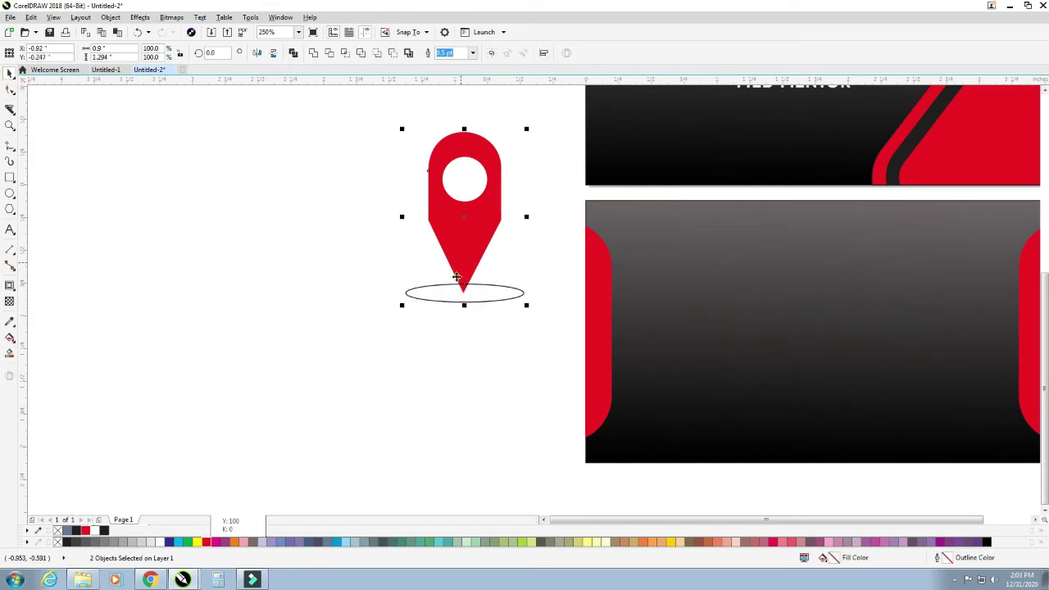
pyautogui.click(363, 326)
pyautogui.click(448, 296)
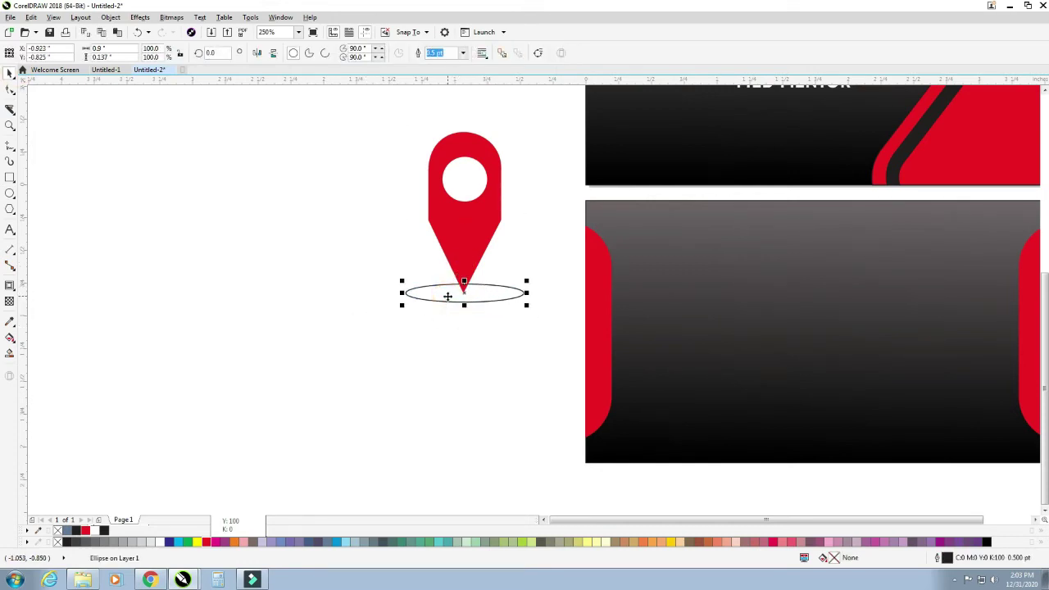
# - Create repeated smaller concentric copies of the ellipse and give them white outlines
pyautogui.moveTo(527, 282); pyautogui.dragTo(520, 281)
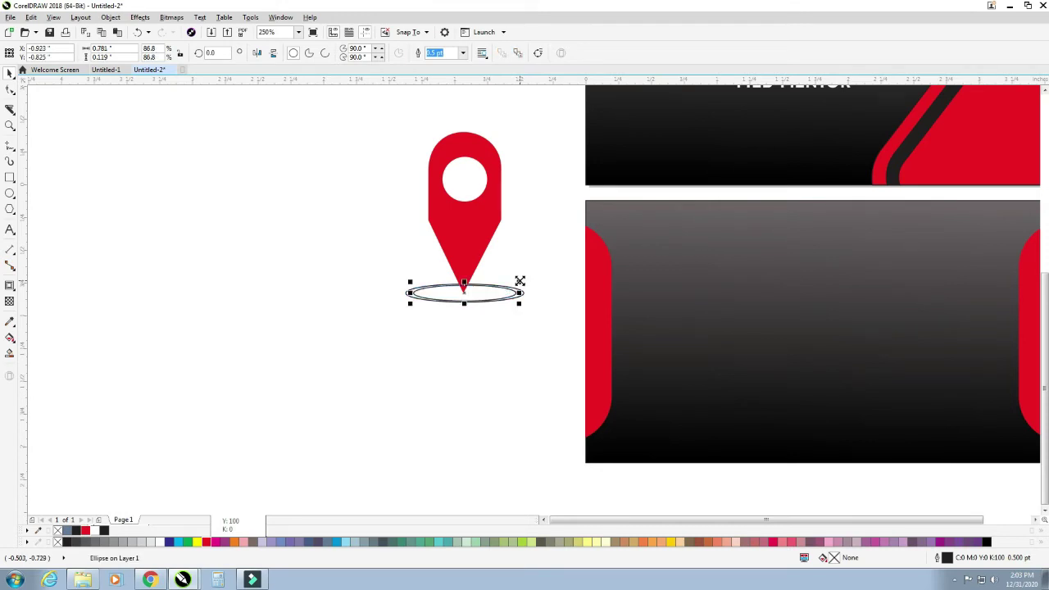
pyautogui.hotkey('ctrl', 'r')
pyautogui.hotkey('ctrl', 'r')
pyautogui.hotkey('ctrl', 'r')
pyautogui.hotkey('ctrl', 'r')
pyautogui.hotkey('ctrl', 'r')
pyautogui.click(468, 370)
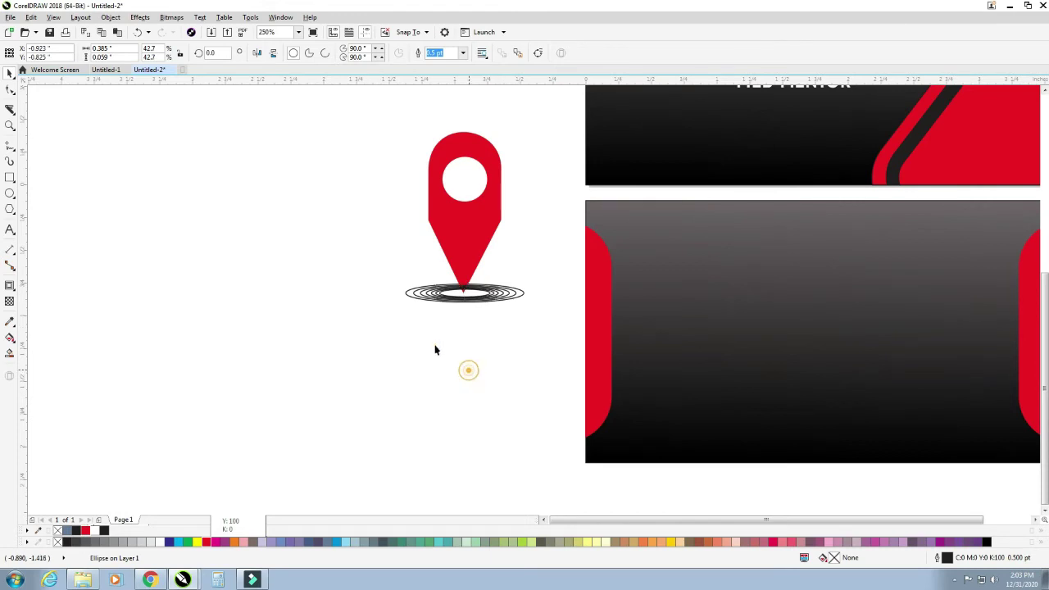
pyautogui.moveTo(375, 266); pyautogui.dragTo(562, 347)
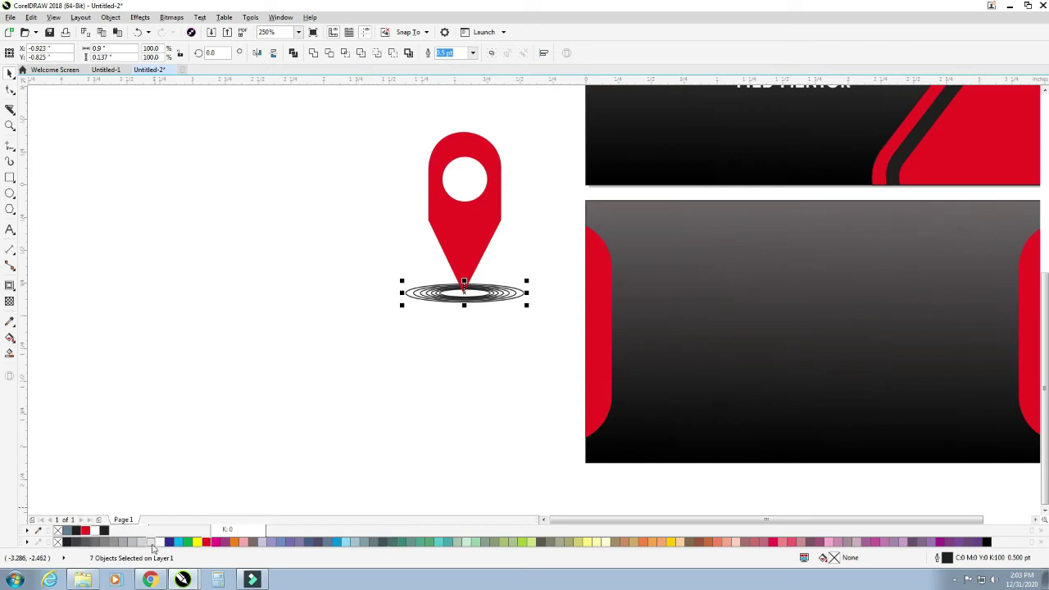
pyautogui.rightClick(160, 545)
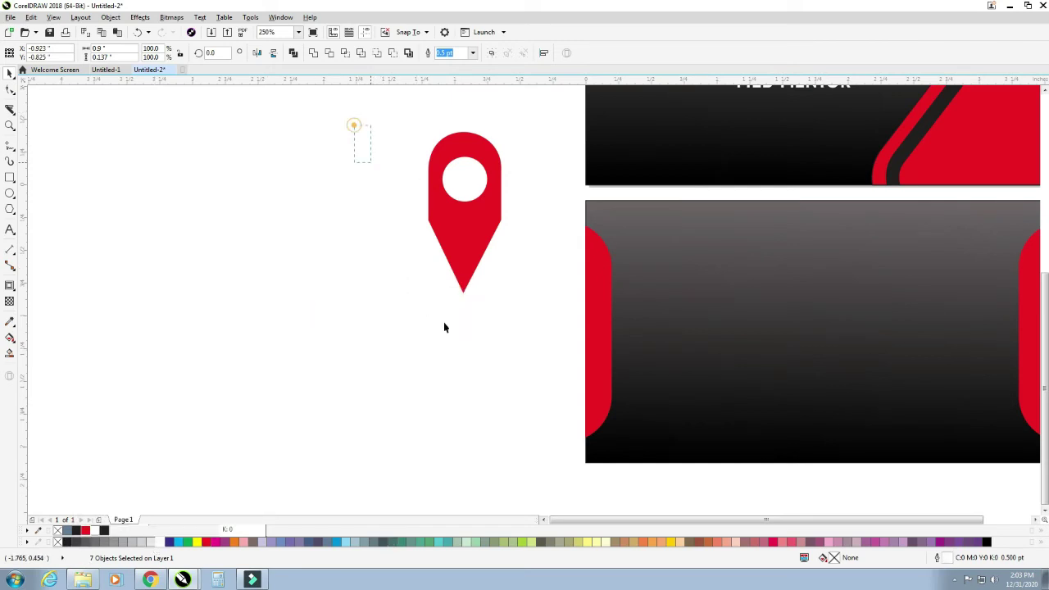
# - Group the pin parts and set their outline to scale with the object
pyautogui.moveTo(354, 124); pyautogui.dragTo(570, 389)
pyautogui.hotkey('ctrl', 'g')
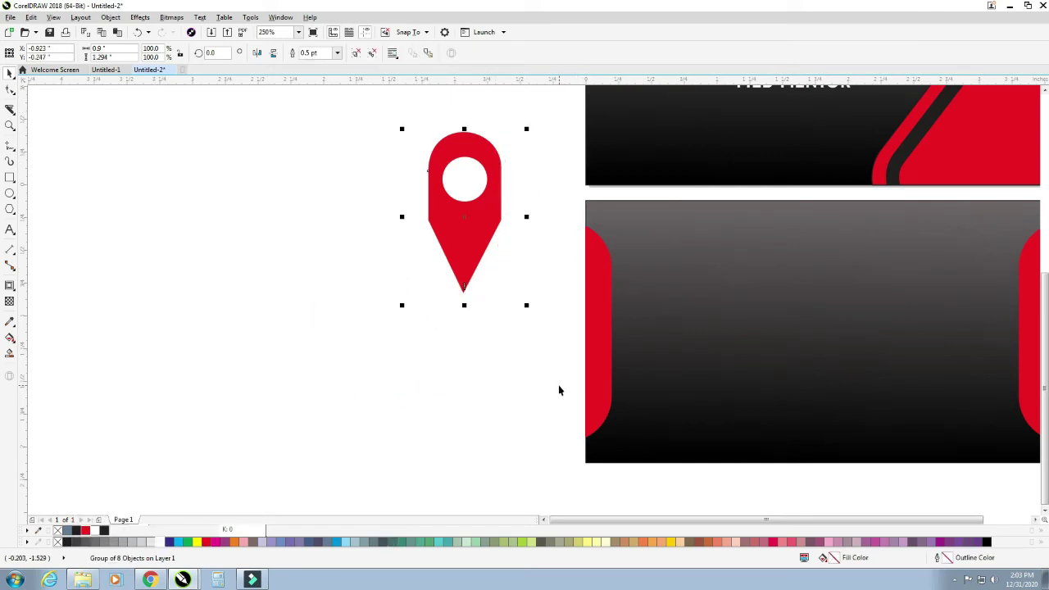
pyautogui.press('F12')
pyautogui.click(534, 369)
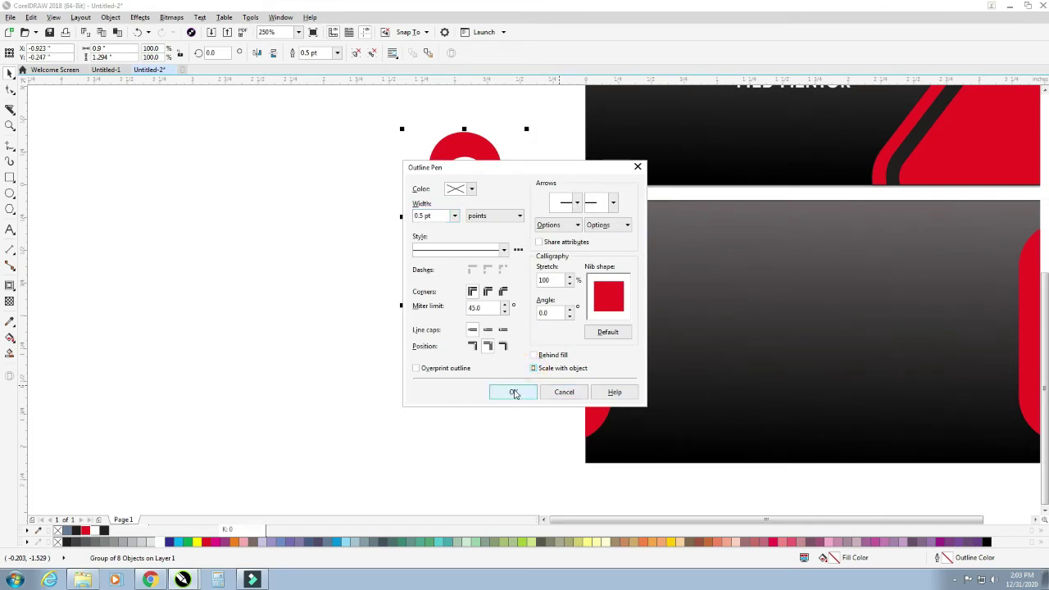
pyautogui.click(513, 392)
# - Shrink the pin to about 22% near the back card's upper right and draw a tall rectangle beside it
pyautogui.moveTo(528, 129); pyautogui.dragTo(994, 287)
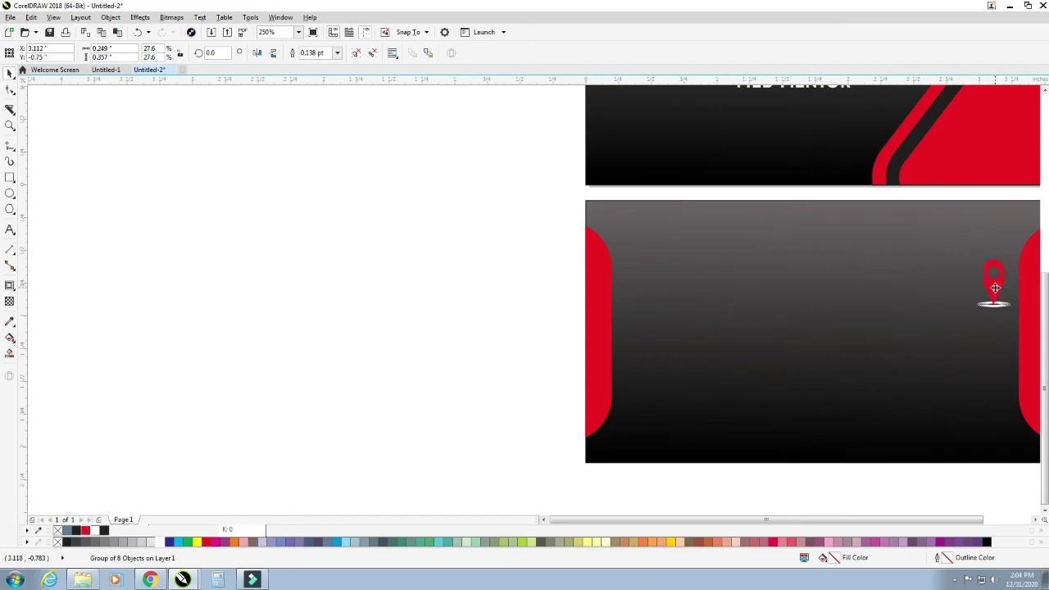
pyautogui.scroll(-2, 227, 290)
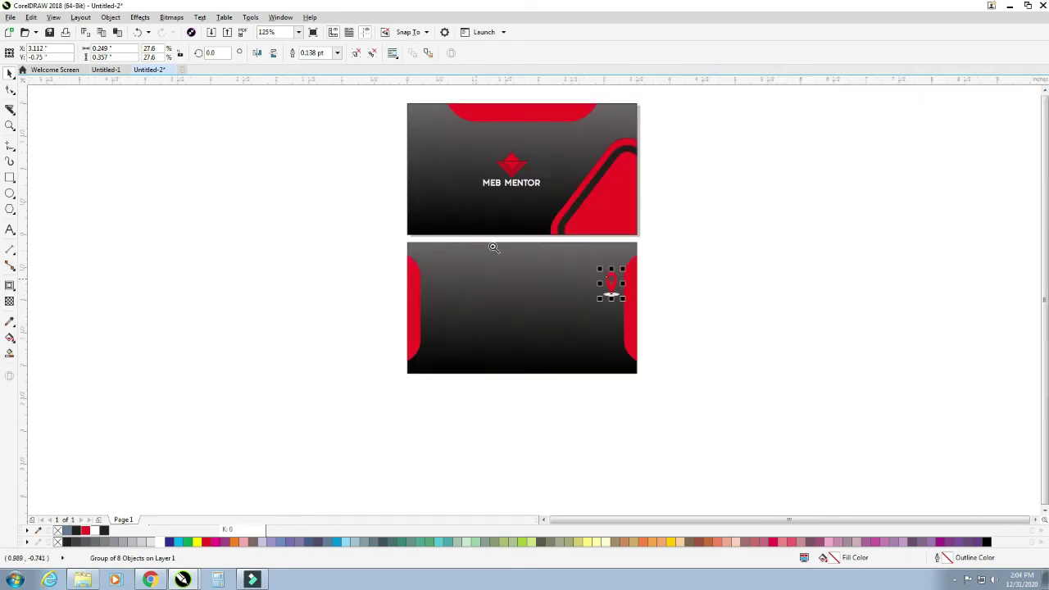
pyautogui.press('F2')
pyautogui.moveTo(298, 204); pyautogui.dragTo(636, 423)
pyautogui.moveTo(484, 115); pyautogui.dragTo(816, 420)
pyautogui.moveTo(525, 180); pyautogui.dragTo(521, 187)
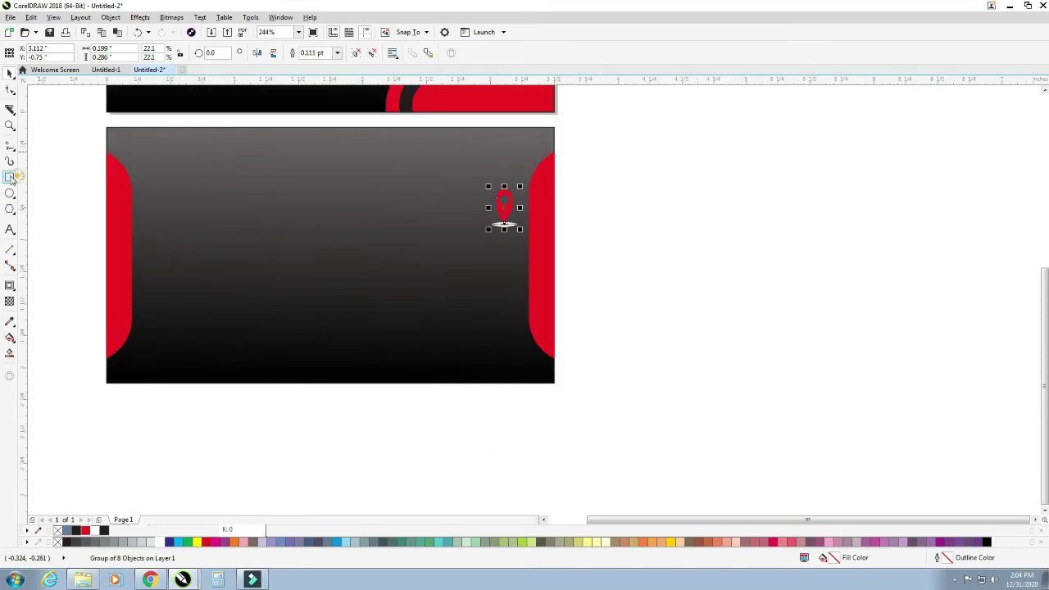
pyautogui.click(10, 177)
pyautogui.moveTo(593, 187); pyautogui.dragTo(639, 265)
# - Round the rectangle's corners and drop a smaller inner copy as the phone screen
pyautogui.click(10, 90)
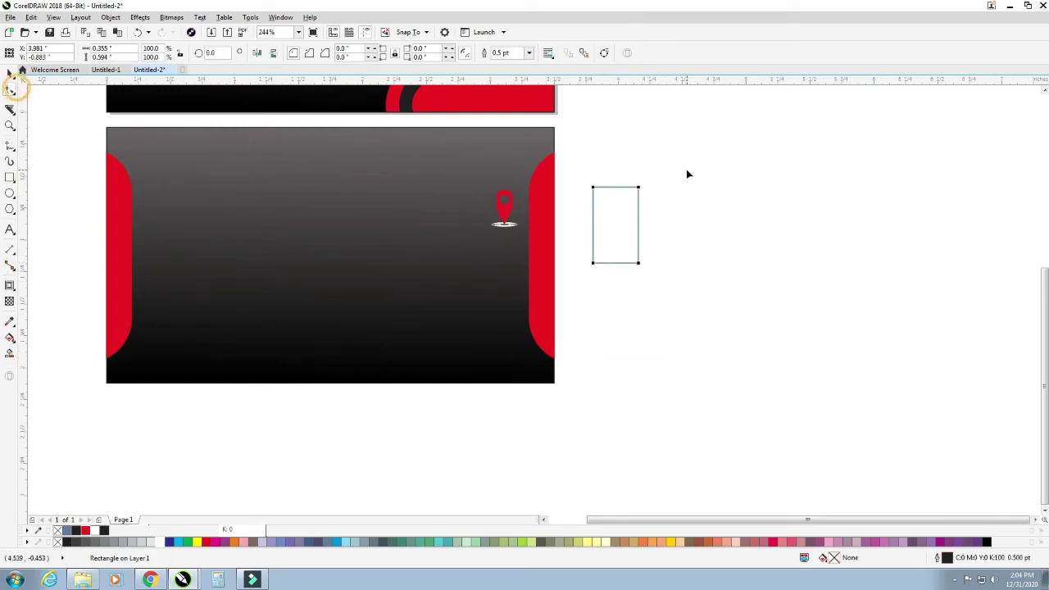
pyautogui.moveTo(639, 189); pyautogui.dragTo(636, 201)
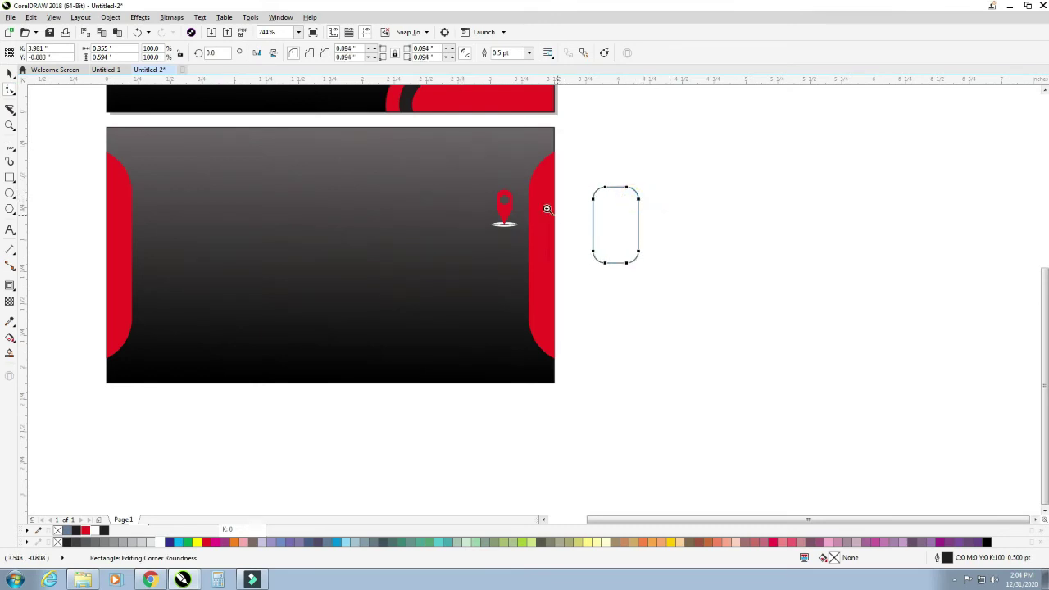
pyautogui.moveTo(582, 178); pyautogui.dragTo(691, 292)
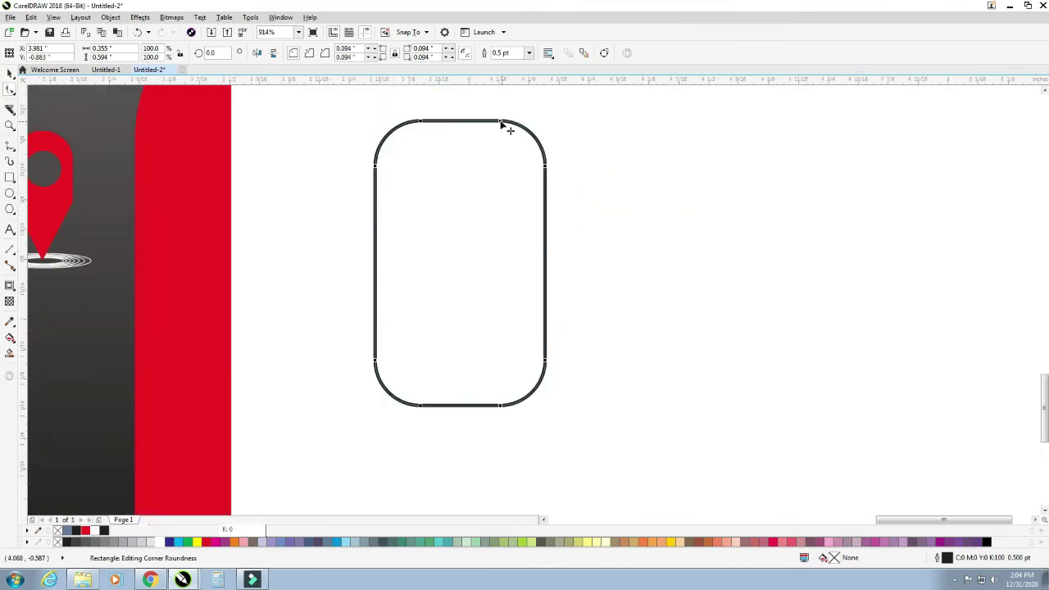
pyautogui.moveTo(502, 124); pyautogui.dragTo(543, 181)
pyautogui.click(10, 73)
pyautogui.rightClick(542, 181)
pyautogui.click(604, 296)
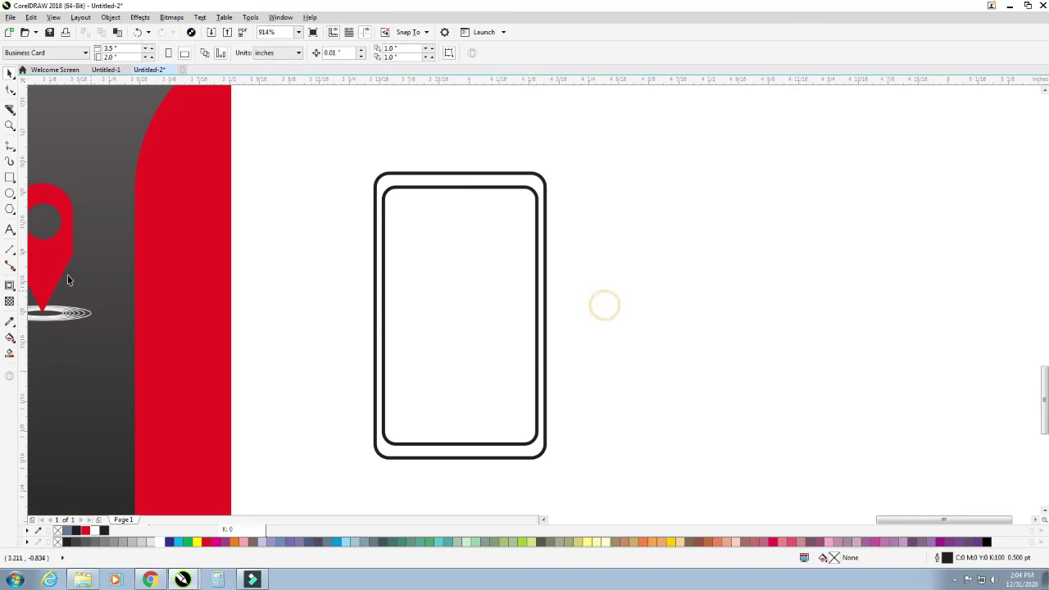
# - Draw a small circle whose outline scales with the object
pyautogui.click(9, 192)
pyautogui.moveTo(295, 332); pyautogui.dragTo(310, 347)
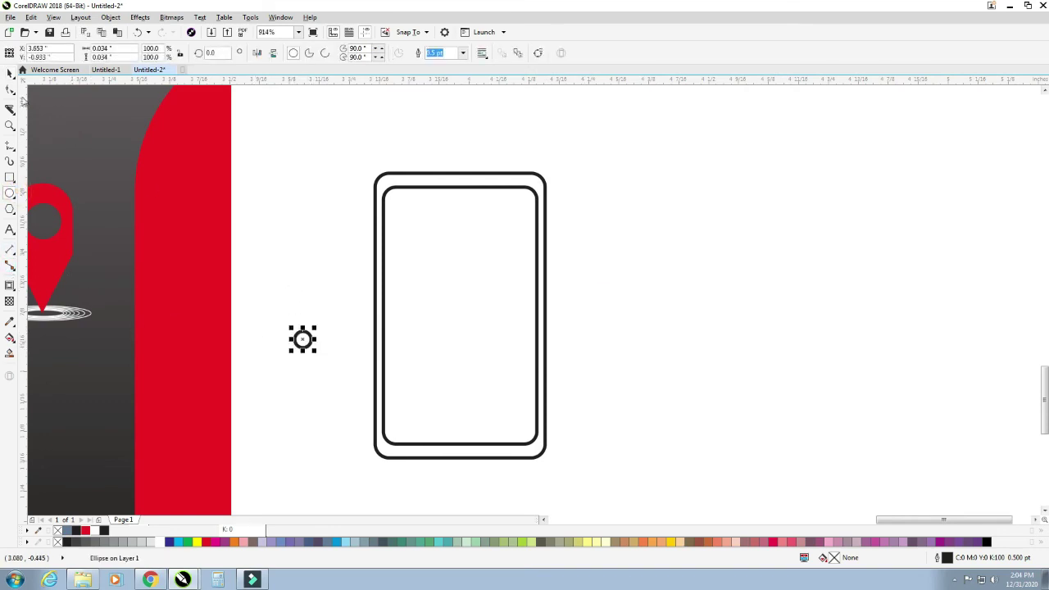
pyautogui.click(9, 74)
pyautogui.press('F12')
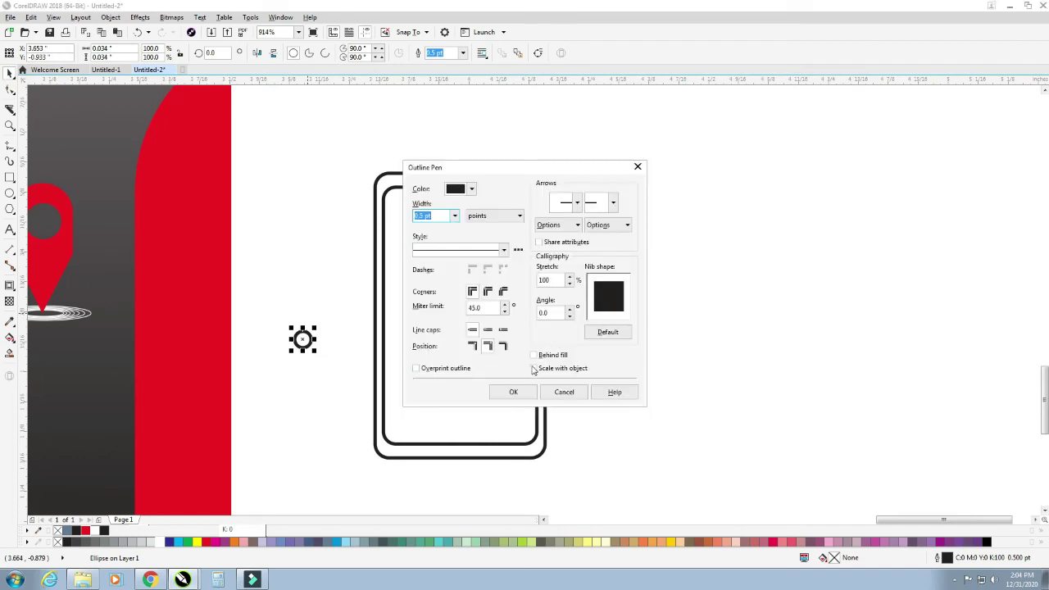
pyautogui.click(533, 368)
pyautogui.click(514, 392)
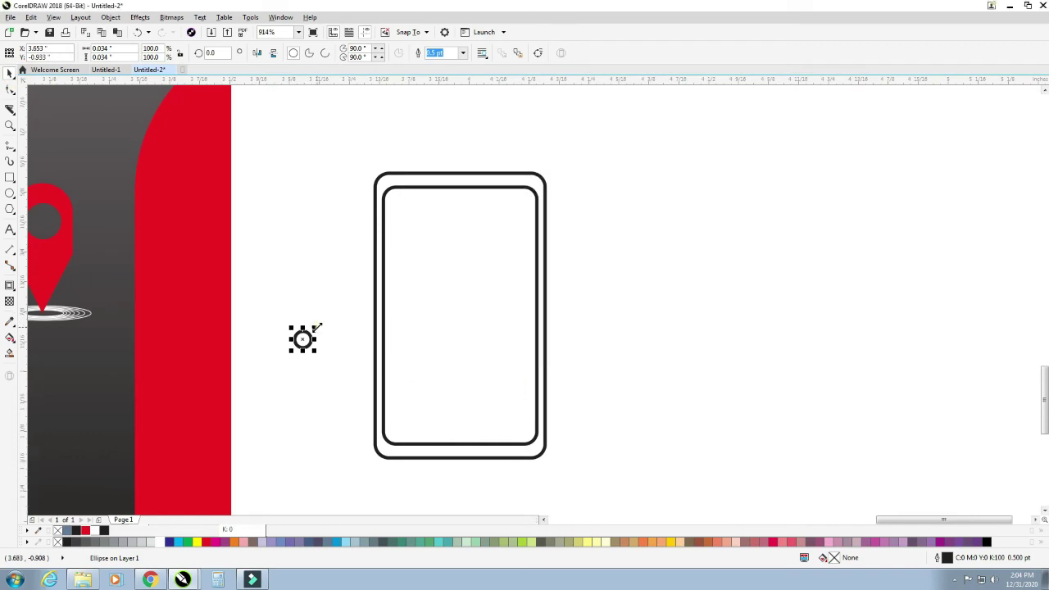
# - Enlarge the circle slightly and centre it at the bottom of the phone frame as a home button
pyautogui.moveTo(316, 328); pyautogui.dragTo(320, 324)
pyautogui.click(480, 418)
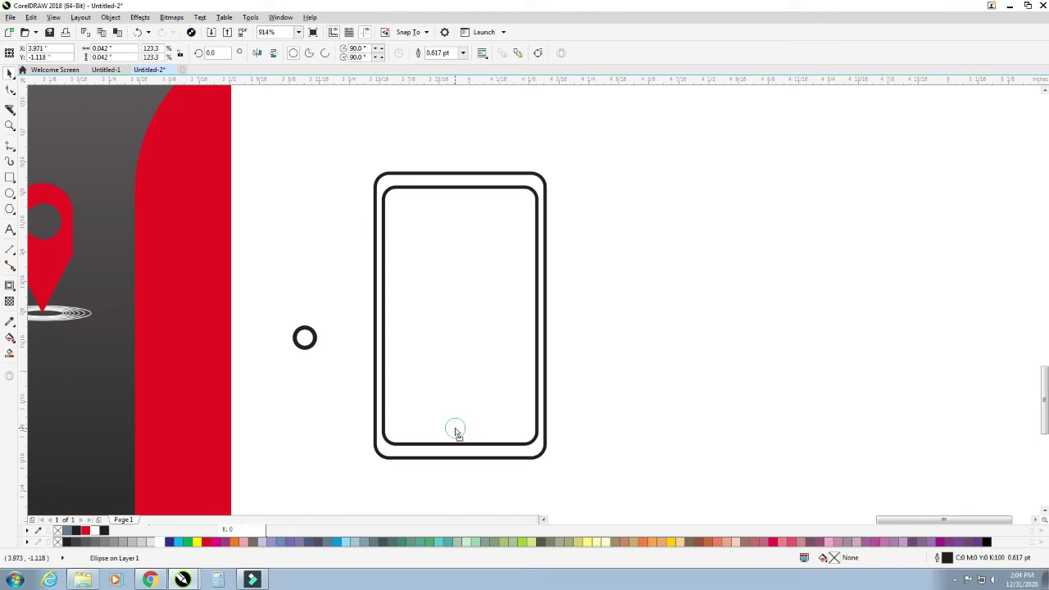
pyautogui.moveTo(457, 433); pyautogui.dragTo(457, 433)
pyautogui.keyDown('shift'); pyautogui.click(478, 445); pyautogui.keyUp('shift')
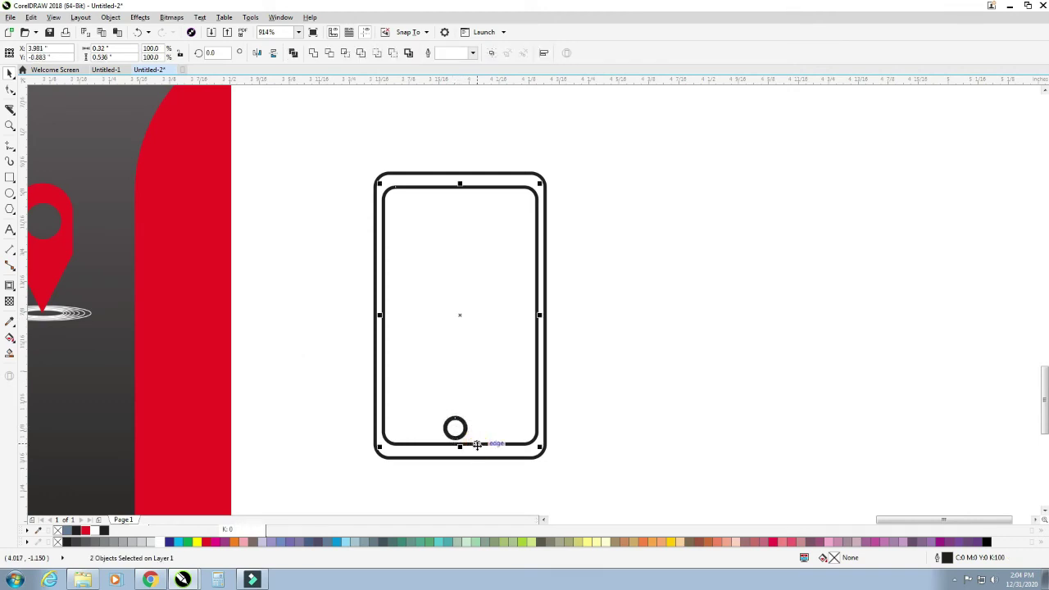
pyautogui.press('c')
pyautogui.click(661, 453)
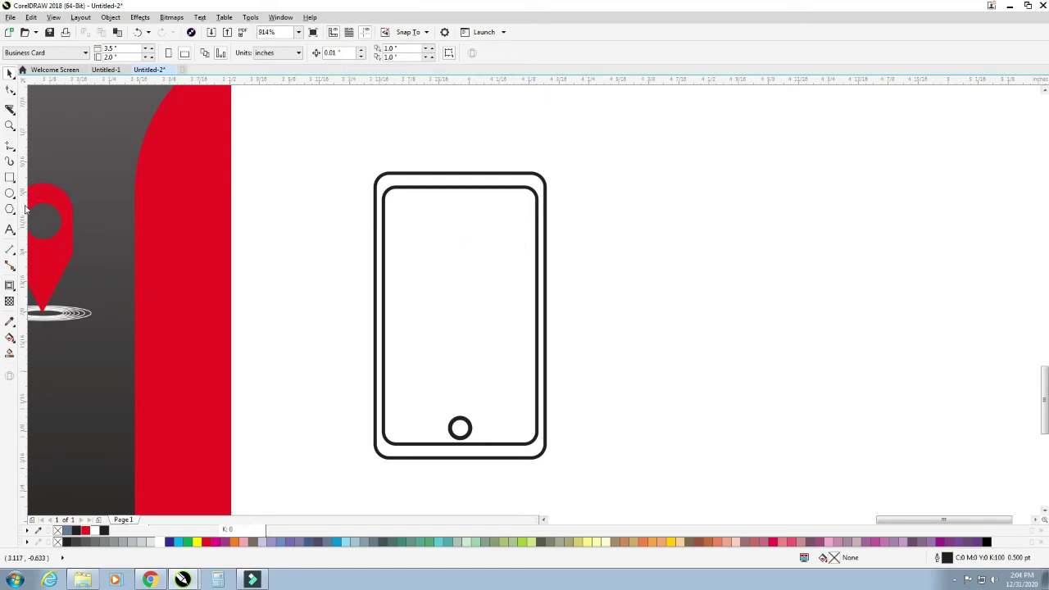
pyautogui.click(10, 177)
# - Draw a thin speaker slot with a hairline outline and rounded corners near the phone's top
pyautogui.moveTo(296, 275); pyautogui.dragTo(333, 282)
pyautogui.click(12, 92)
pyautogui.press('F12')
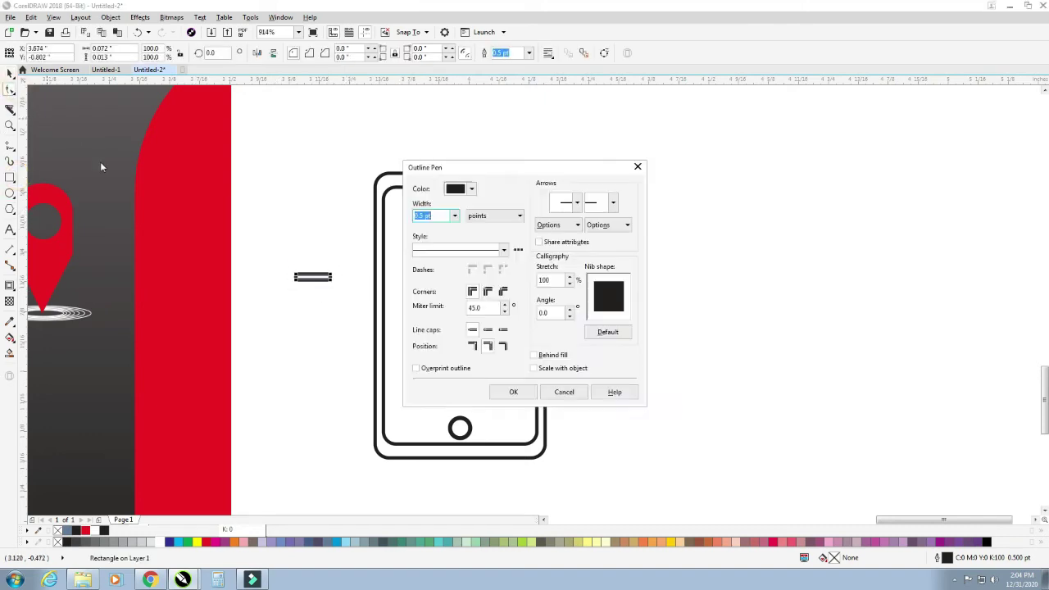
pyautogui.click(453, 215)
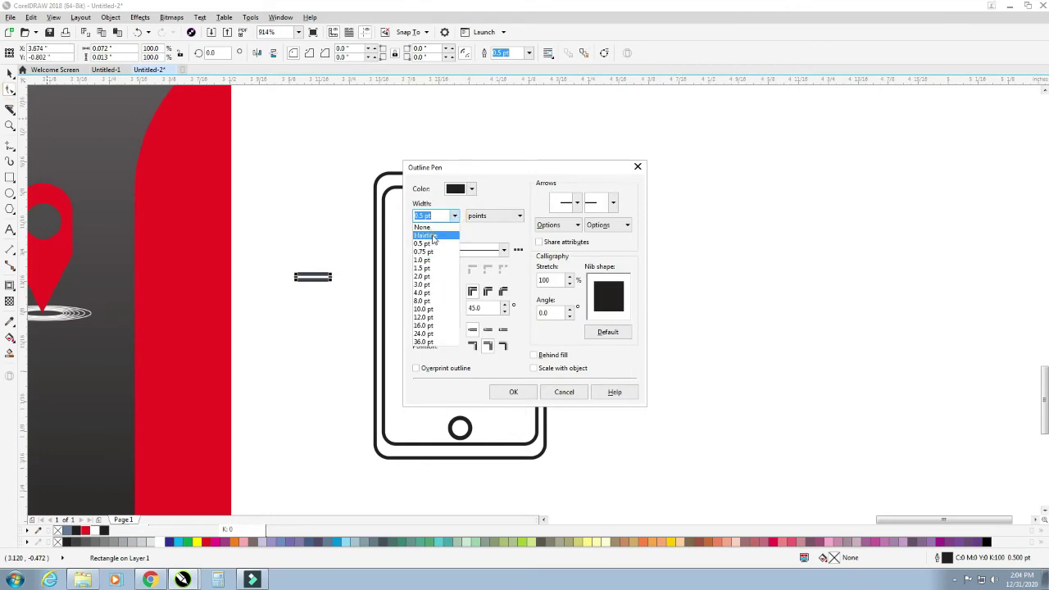
pyautogui.click(427, 235)
pyautogui.click(514, 392)
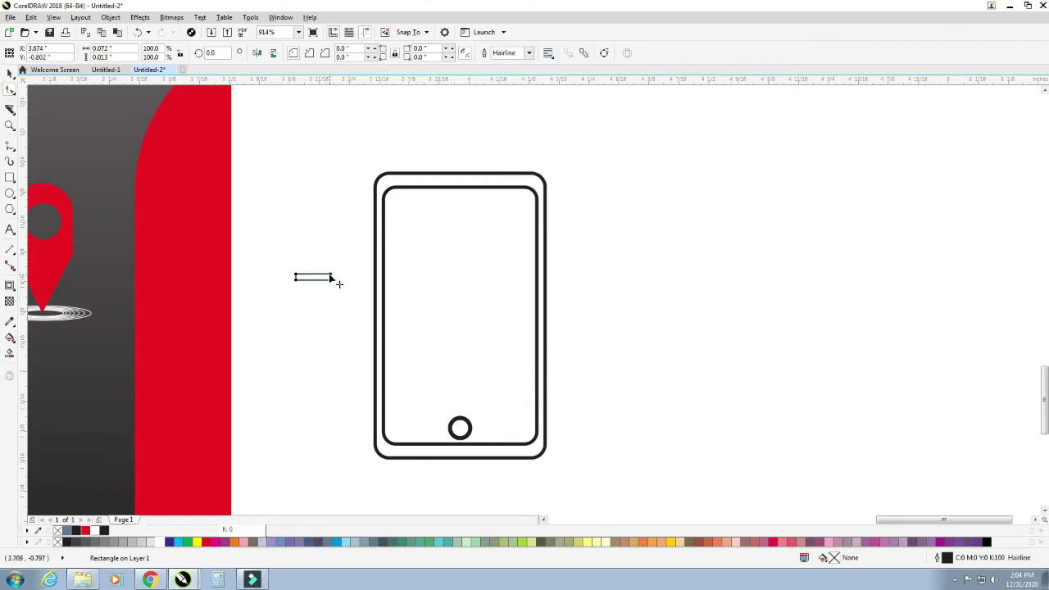
pyautogui.moveTo(331, 279); pyautogui.dragTo(464, 207)
pyautogui.press('space')
# - Combine all four phone parts into one curve
pyautogui.click(483, 242)
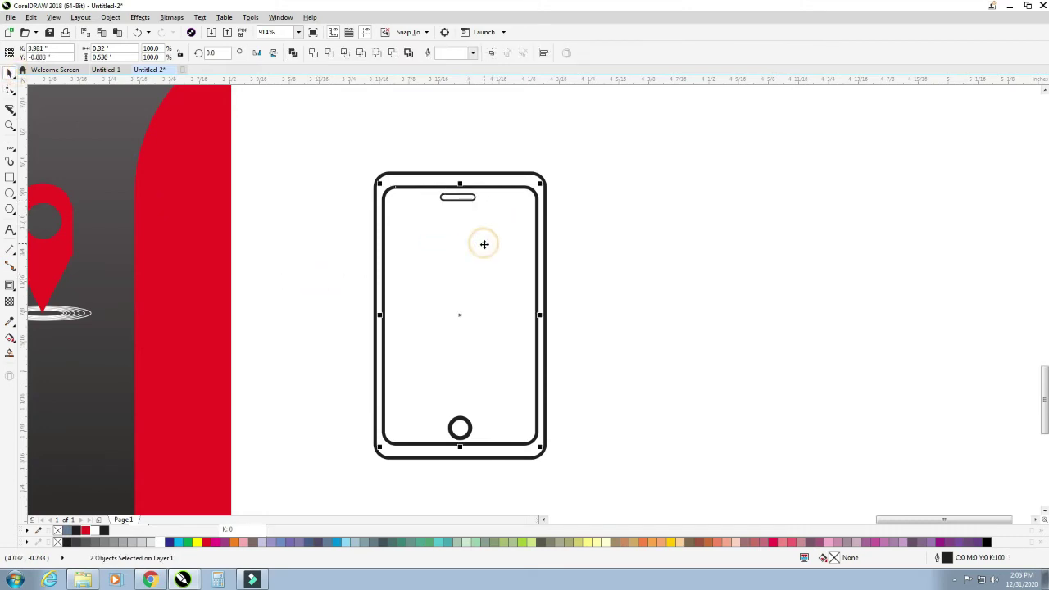
pyautogui.click(596, 249)
pyautogui.moveTo(599, 443); pyautogui.dragTo(622, 501)
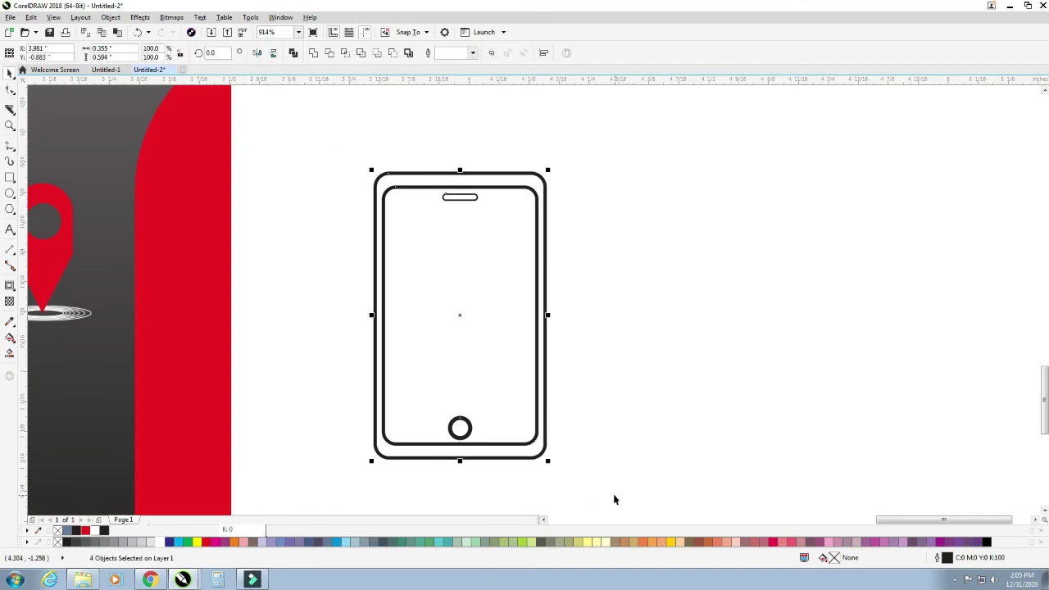
pyautogui.click(293, 54)
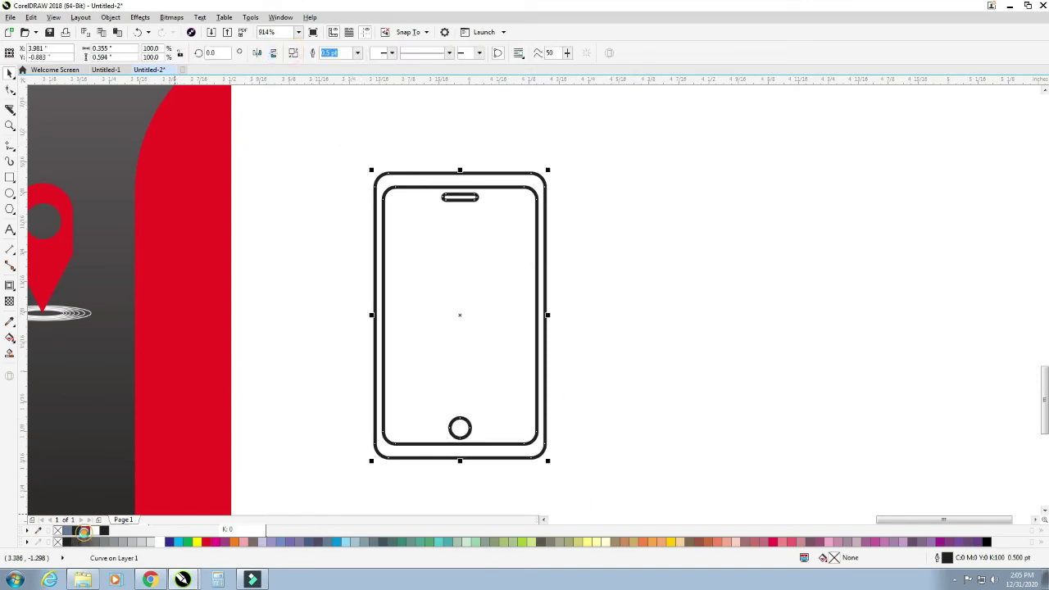
# - Give the phone a red fill and red outline
pyautogui.click(85, 531)
pyautogui.rightClick(85, 531)
pyautogui.scroll(-3, 335, 421)
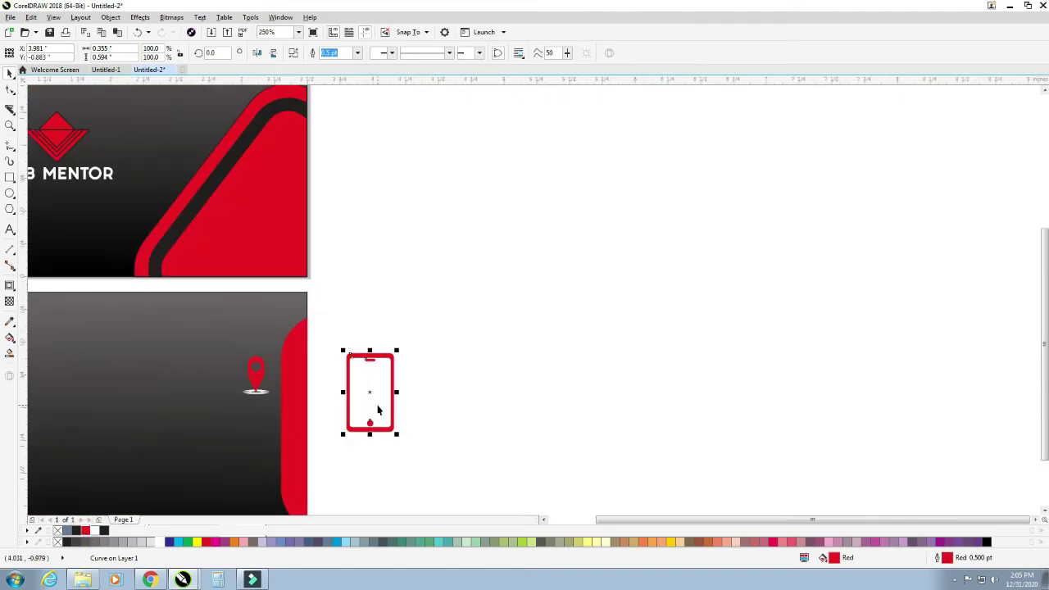
pyautogui.click(374, 399)
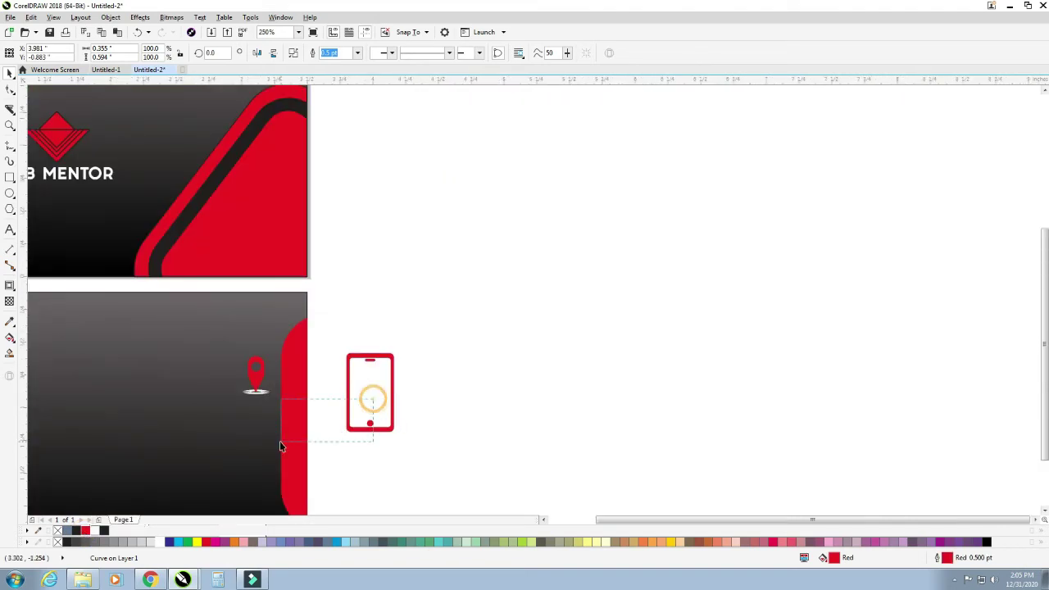
# - Recolour the phone grey (K70) and shrink it to about 38% below the pin
pyautogui.click(348, 398)
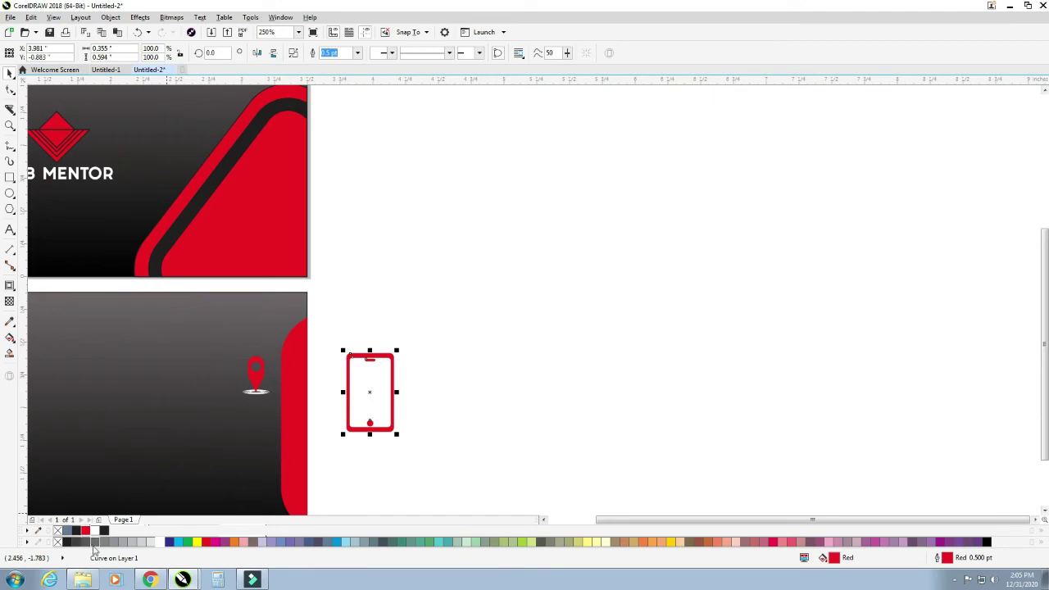
pyautogui.click(94, 544)
pyautogui.rightClick(94, 545)
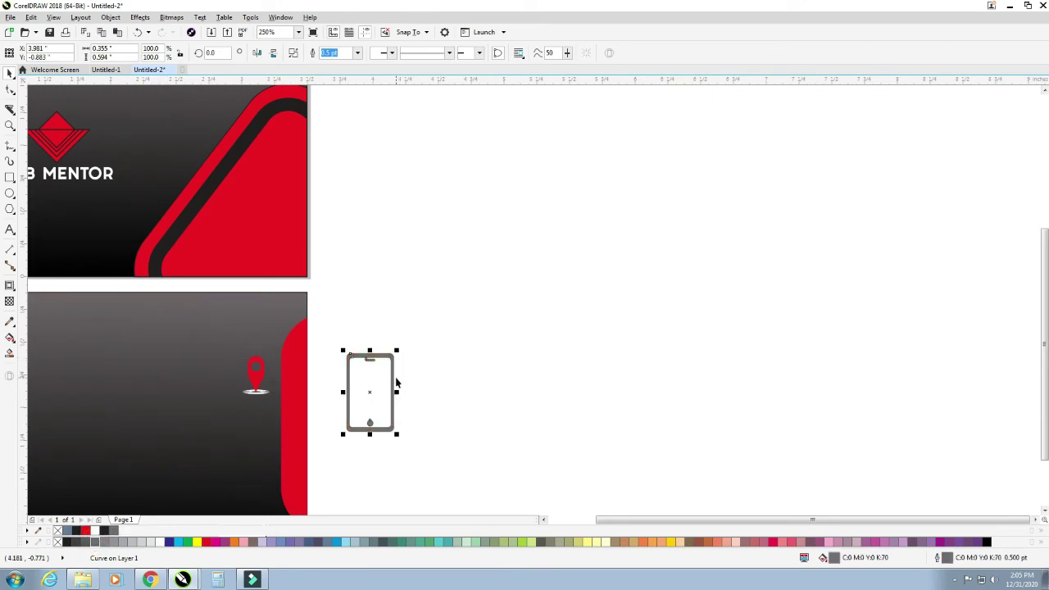
pyautogui.moveTo(399, 349); pyautogui.dragTo(256, 425)
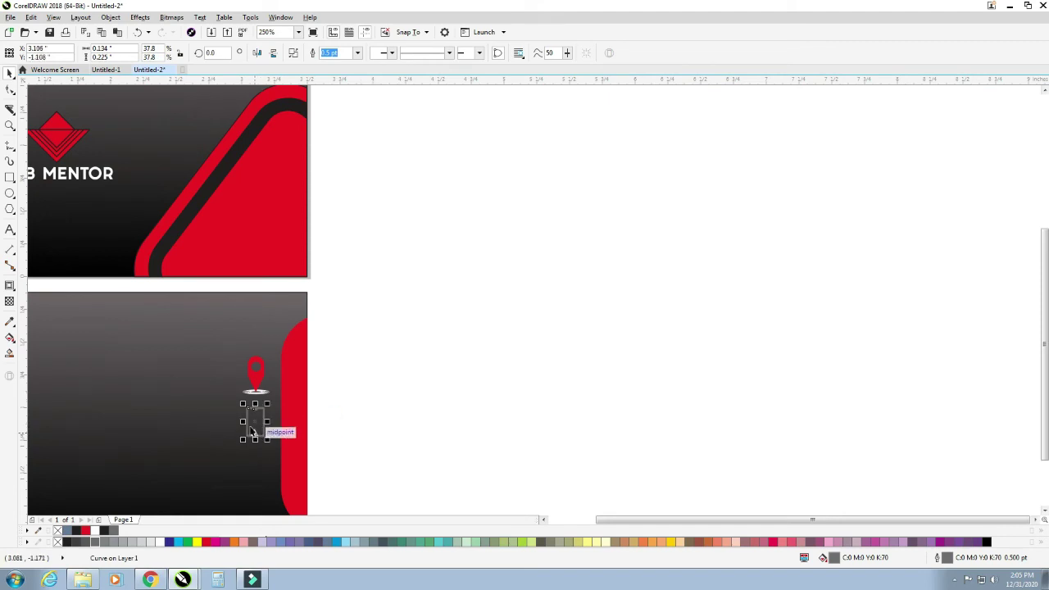
pyautogui.scroll(-2, 256, 425)
pyautogui.scroll(4, 232, 497)
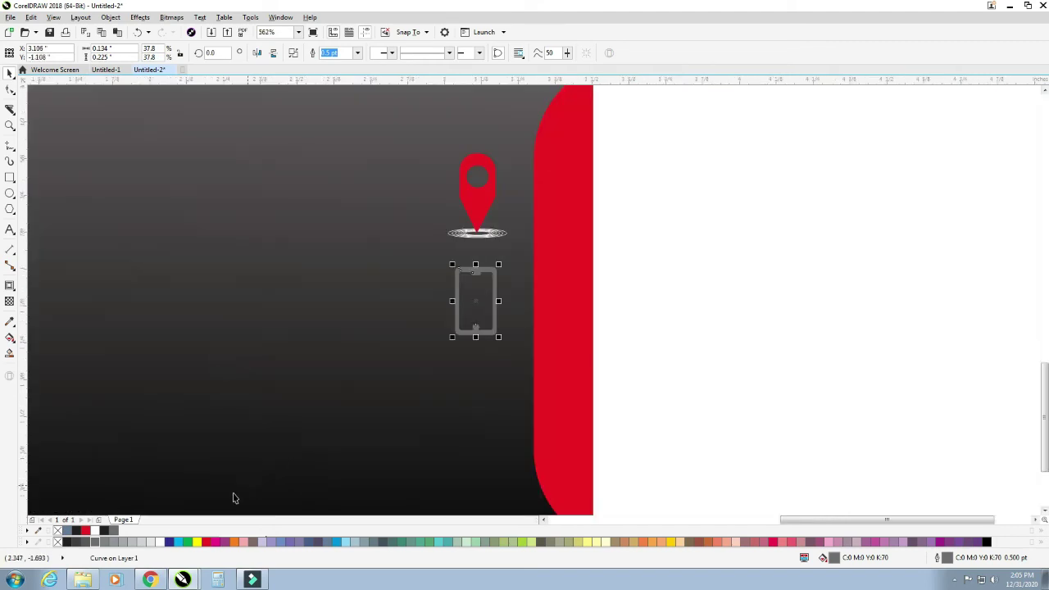
# - Undo the grey shrink and give the phone a hairline outline that scales with it
pyautogui.hotkey('ctrl', 'z')
pyautogui.hotkey('ctrl', 'z')
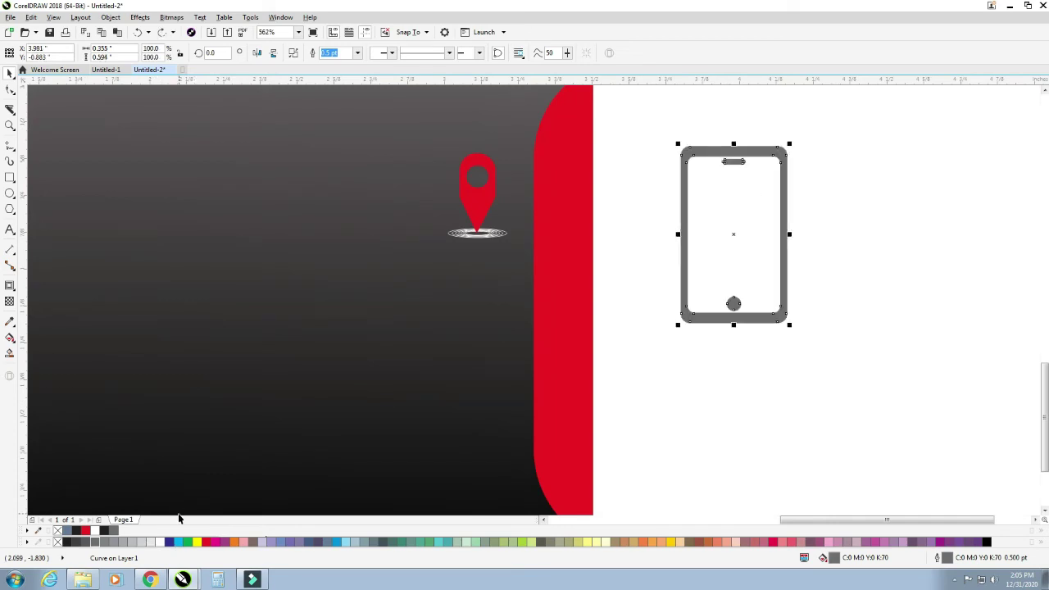
pyautogui.hotkey('ctrl', 'z')
pyautogui.press('F12')
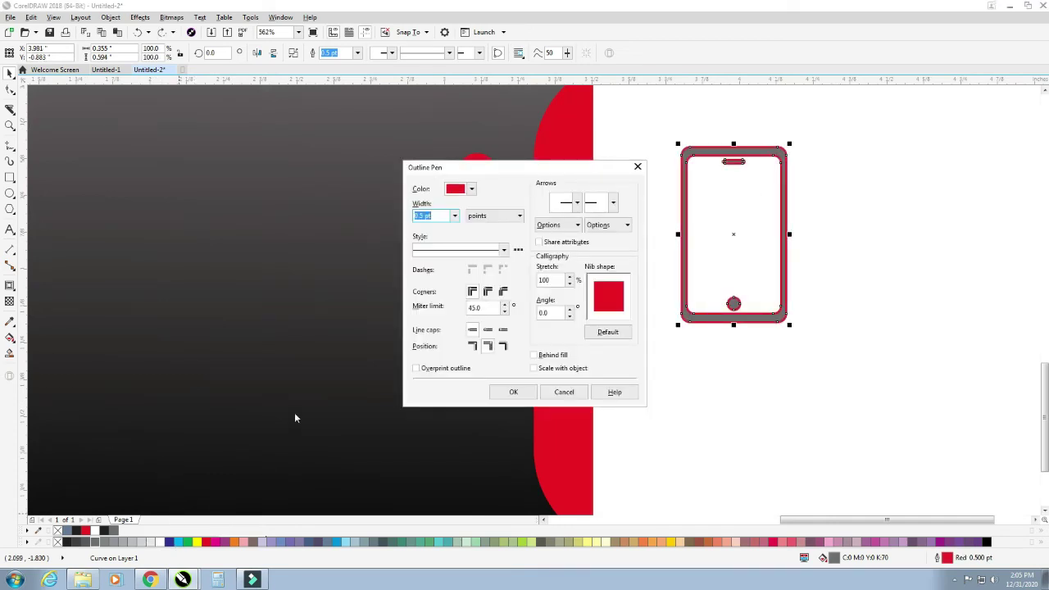
pyautogui.click(454, 215)
pyautogui.click(443, 234)
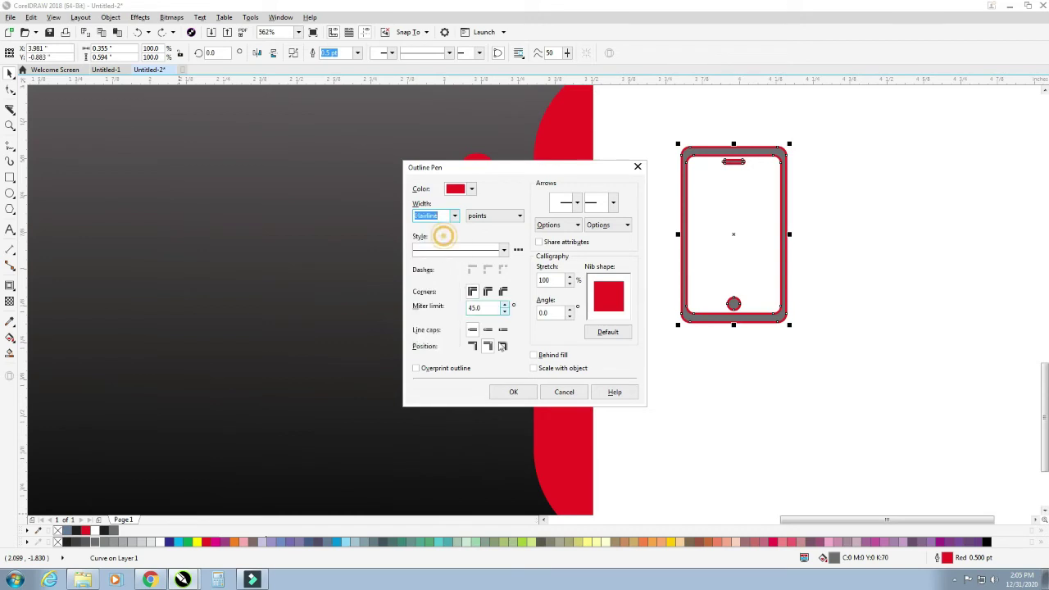
pyautogui.click(534, 368)
pyautogui.click(513, 392)
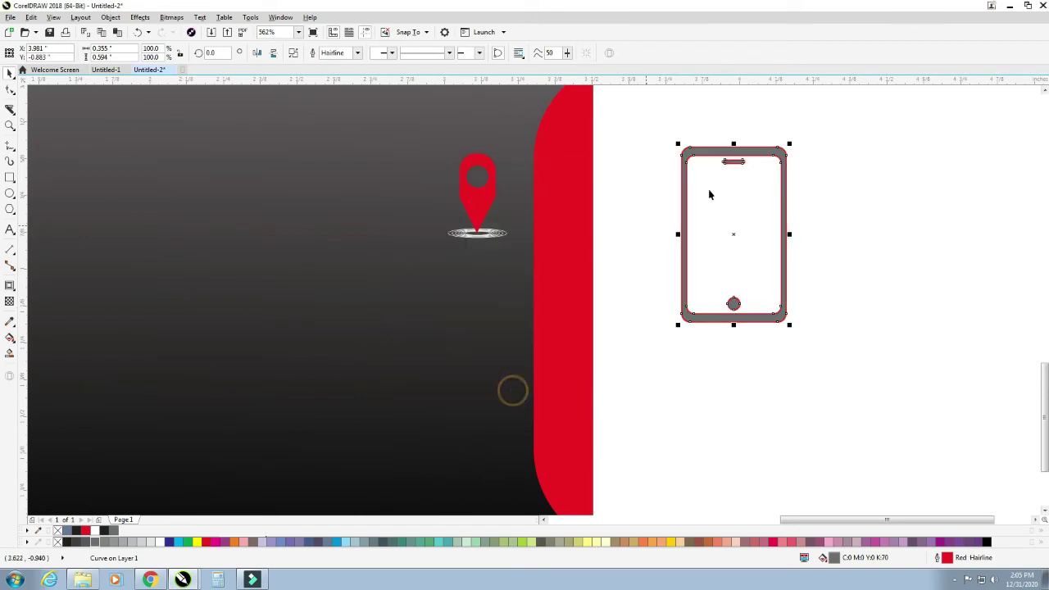
# - Resize the phone icon to about 42% and fill it red
pyautogui.moveTo(791, 143); pyautogui.dragTo(503, 331)
pyautogui.moveTo(476, 291); pyautogui.dragTo(479, 301)
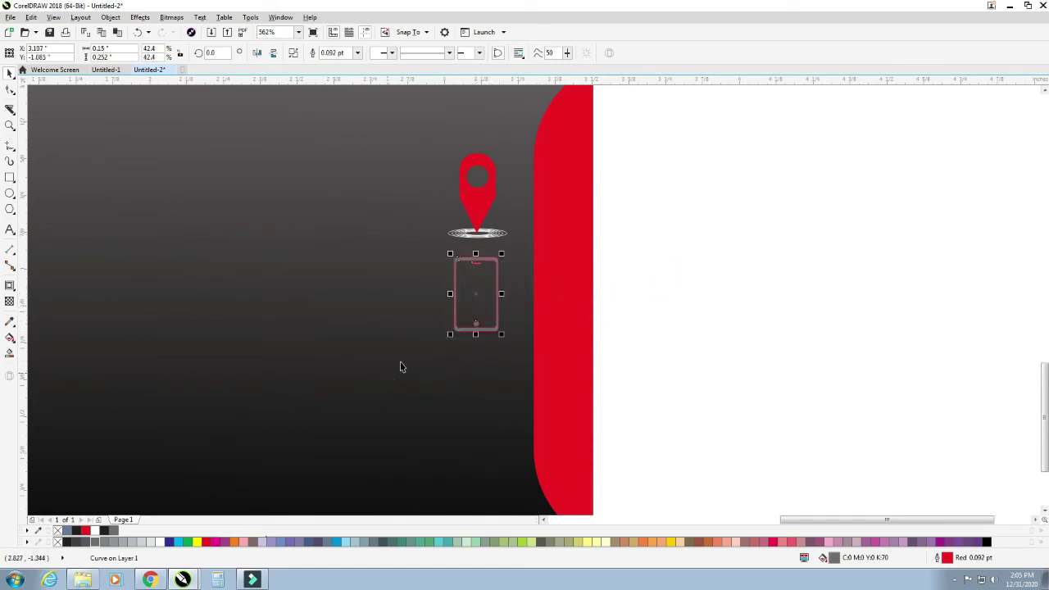
pyautogui.click(85, 530)
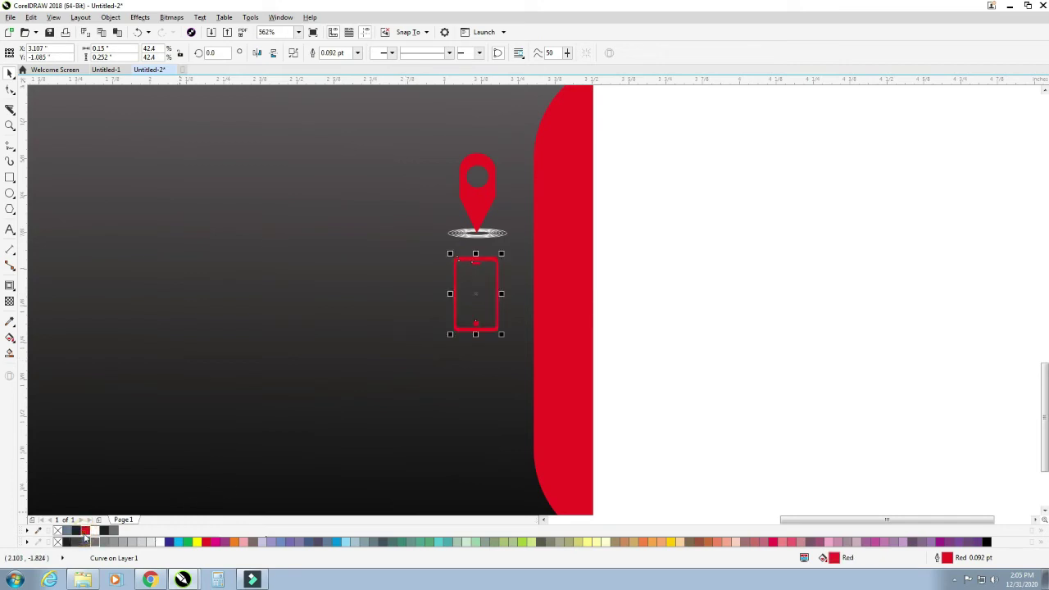
pyautogui.click(684, 382)
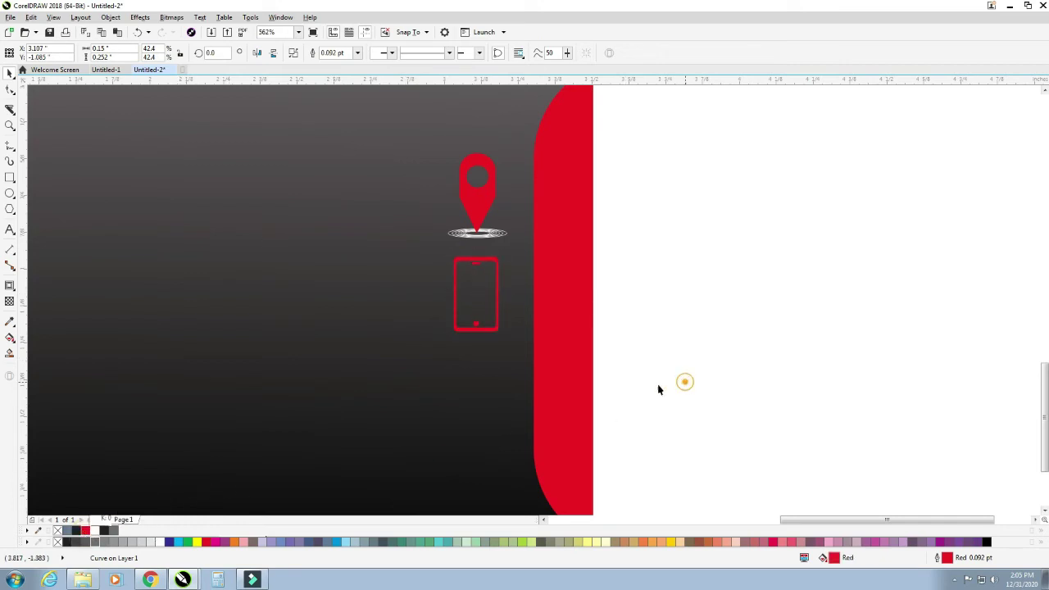
pyautogui.click(486, 316)
pyautogui.click(689, 355)
# - Nudge the red phone icon slightly down below the pin
pyautogui.scroll(-5, 572, 349)
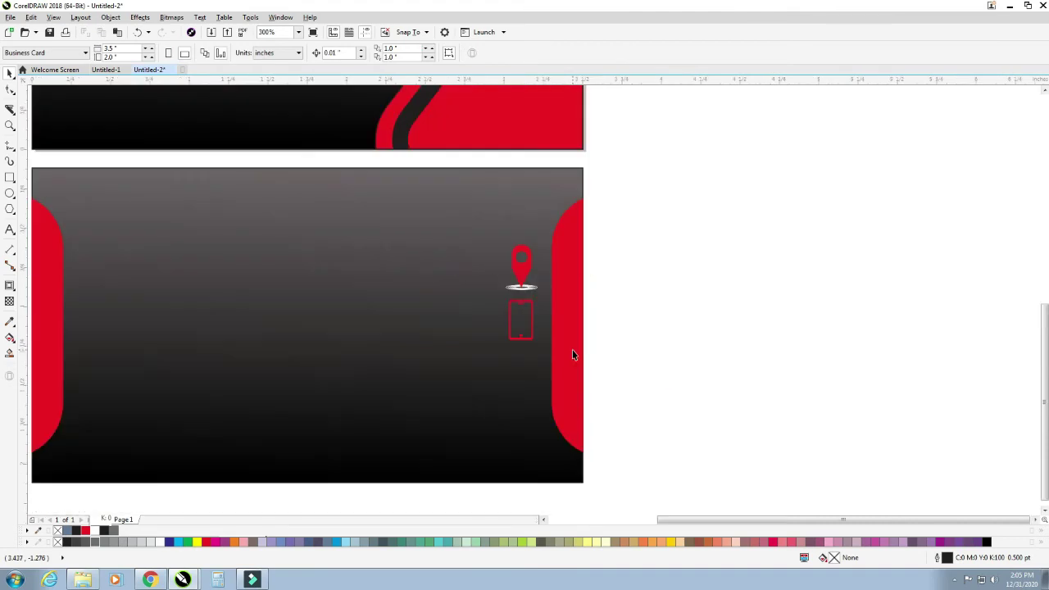
pyautogui.moveTo(479, 261); pyautogui.dragTo(601, 434)
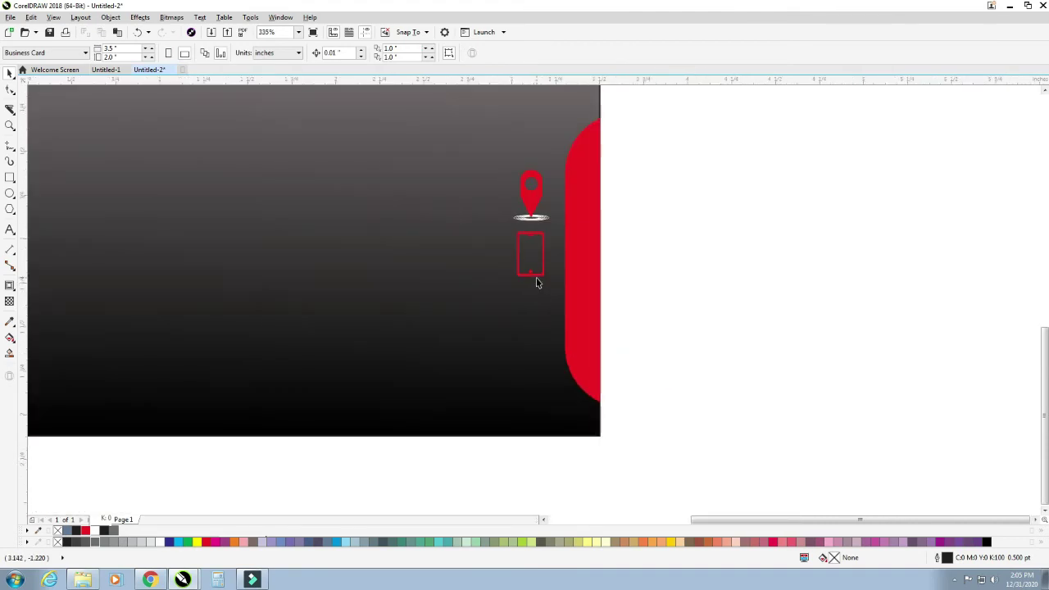
pyautogui.click(537, 281)
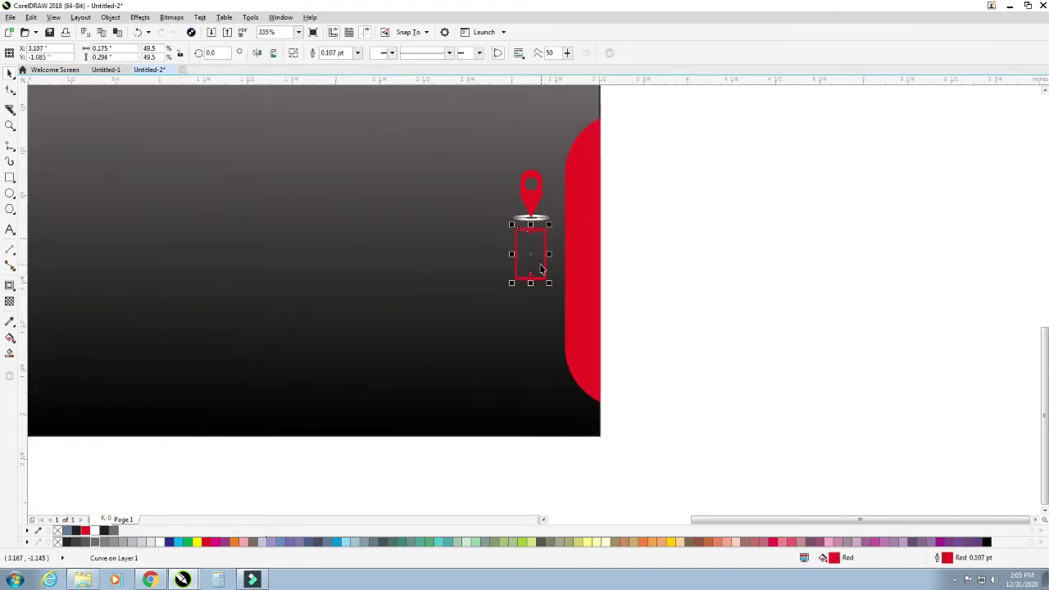
pyautogui.moveTo(532, 255); pyautogui.dragTo(532, 260)
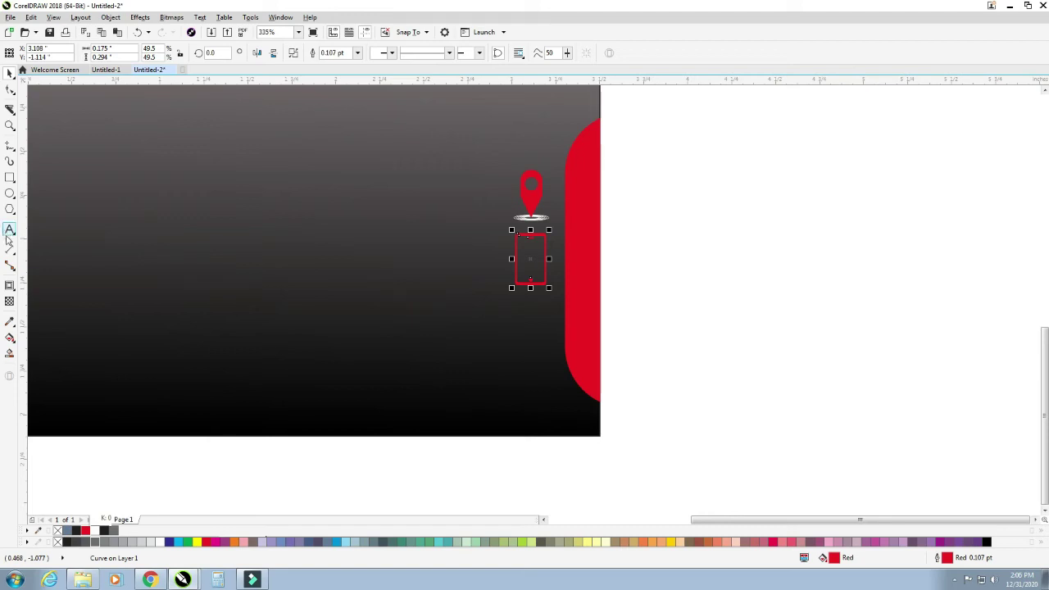
pyautogui.click(10, 178)
# - Draw a rectangle beside the card and a square over its top edge rotated 45° into a diamond
pyautogui.moveTo(639, 268); pyautogui.dragTo(749, 337)
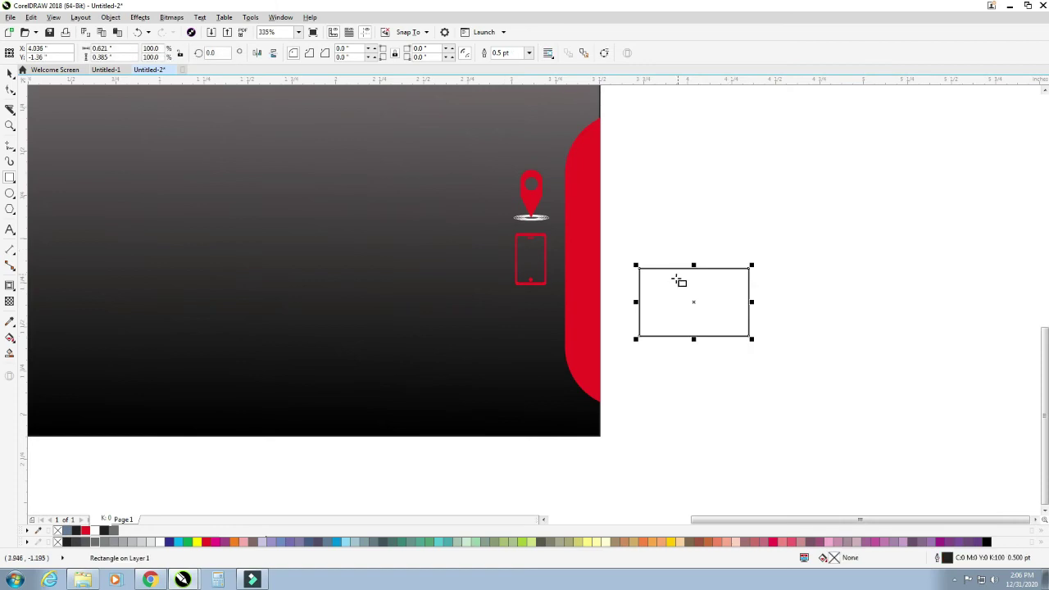
pyautogui.scroll(3, 794, 296)
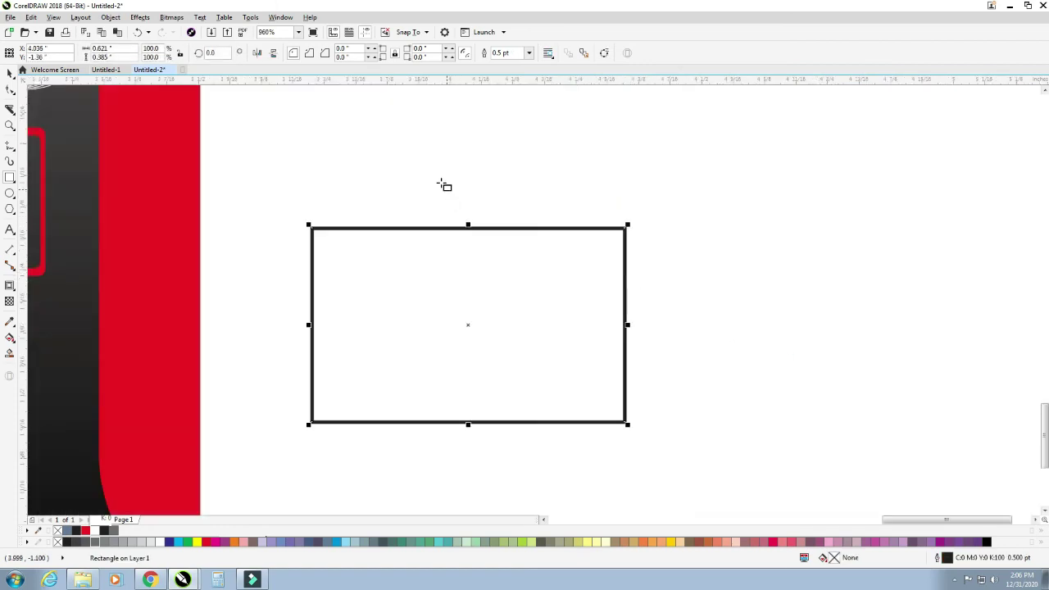
pyautogui.moveTo(389, 152); pyautogui.dragTo(516, 278)
pyautogui.click(10, 72)
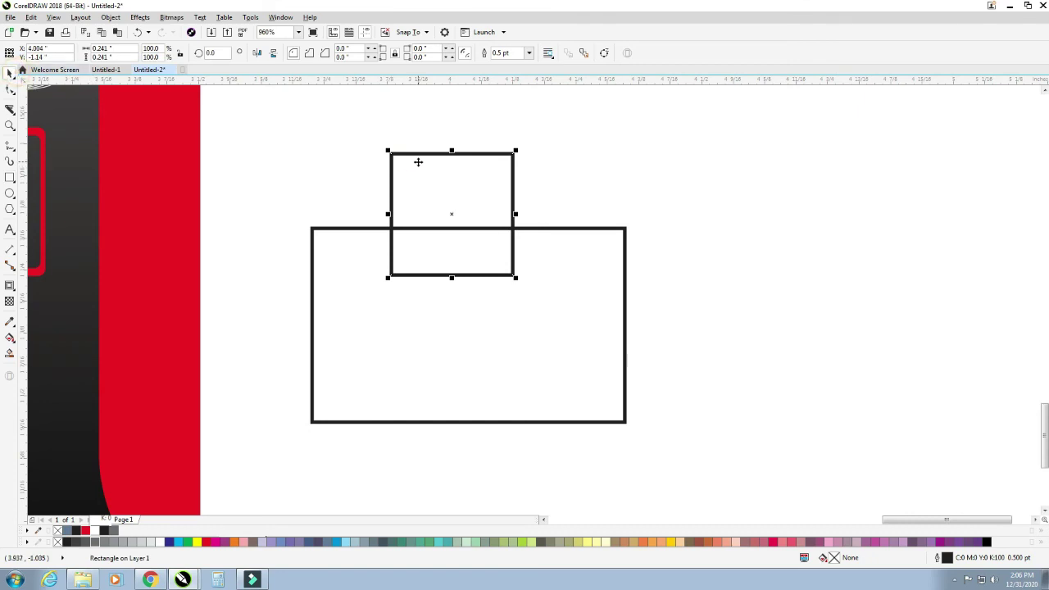
pyautogui.click(460, 186)
pyautogui.moveTo(521, 147); pyautogui.dragTo(541, 234)
pyautogui.click(500, 175)
pyautogui.click(494, 167)
# - Round the large rectangle's corners to 0.058"
pyautogui.click(562, 284)
pyautogui.click(10, 90)
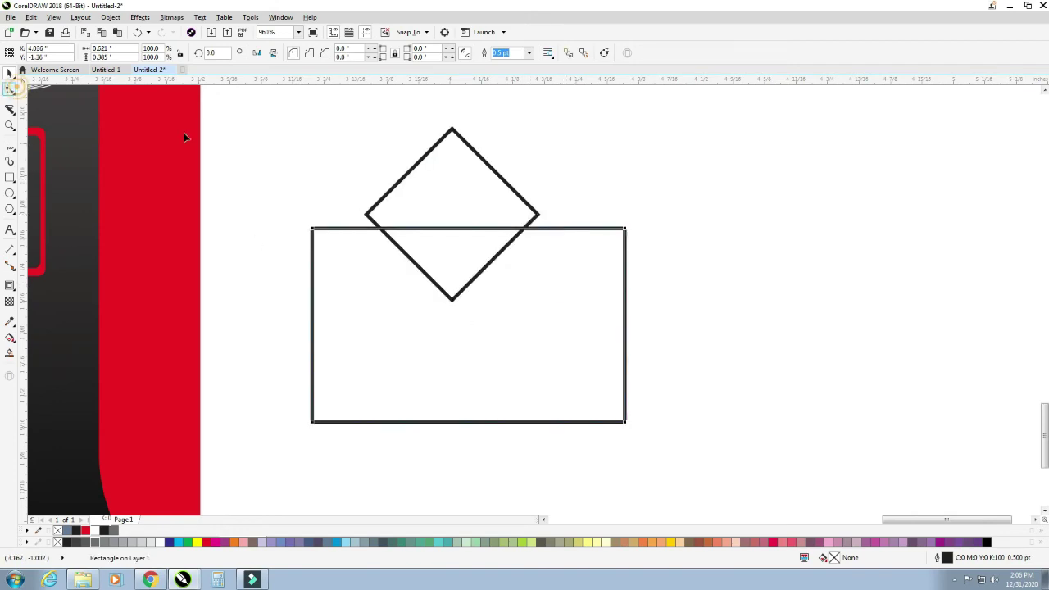
pyautogui.click(624, 231)
pyautogui.moveTo(623, 231); pyautogui.dragTo(617, 261)
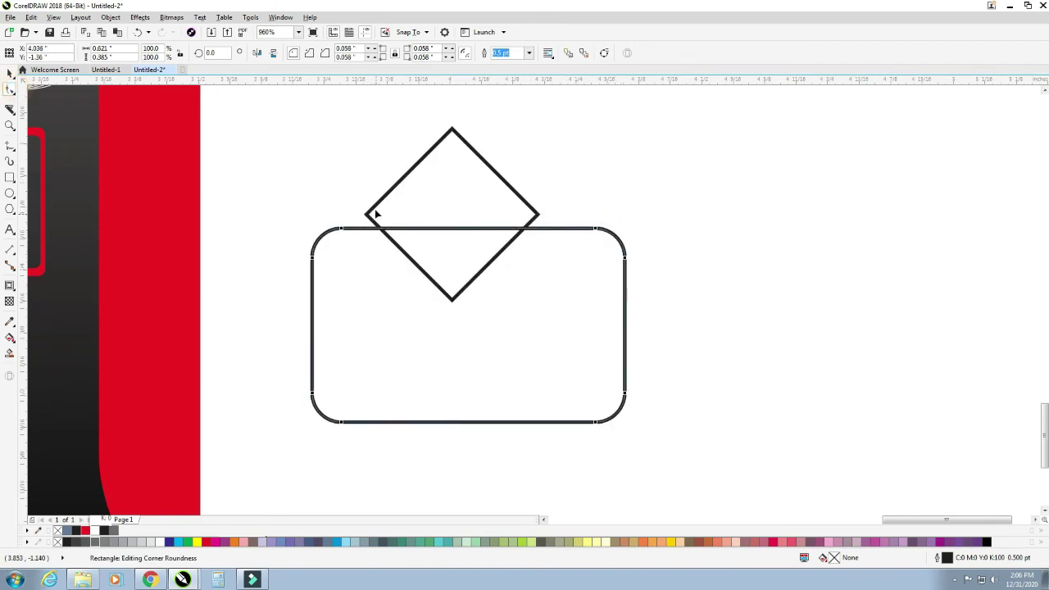
# - Position the diamond over the rounded rectangle
pyautogui.click(461, 179)
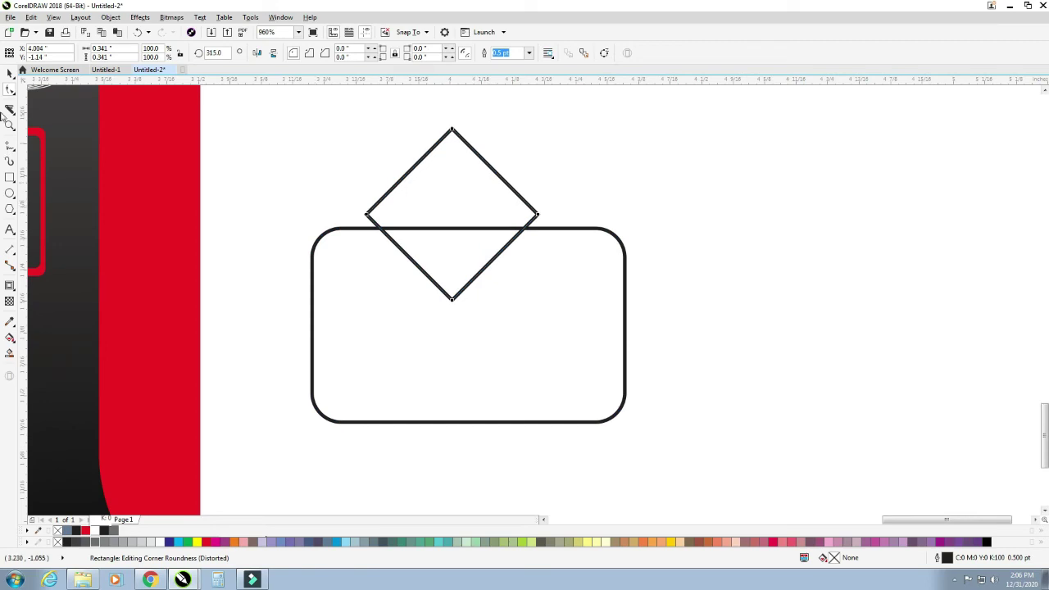
pyautogui.click(10, 72)
pyautogui.click(455, 208)
pyautogui.moveTo(455, 208); pyautogui.dragTo(467, 223)
pyautogui.keyDown('shift'); pyautogui.click(534, 326); pyautogui.keyUp('shift')
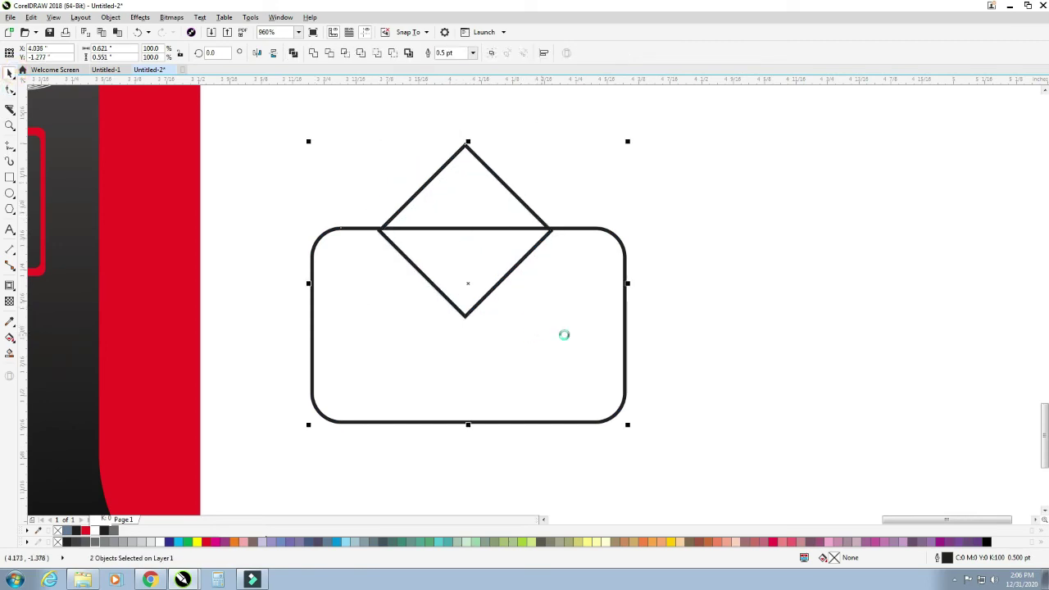
pyautogui.click(497, 250)
pyautogui.click(464, 206)
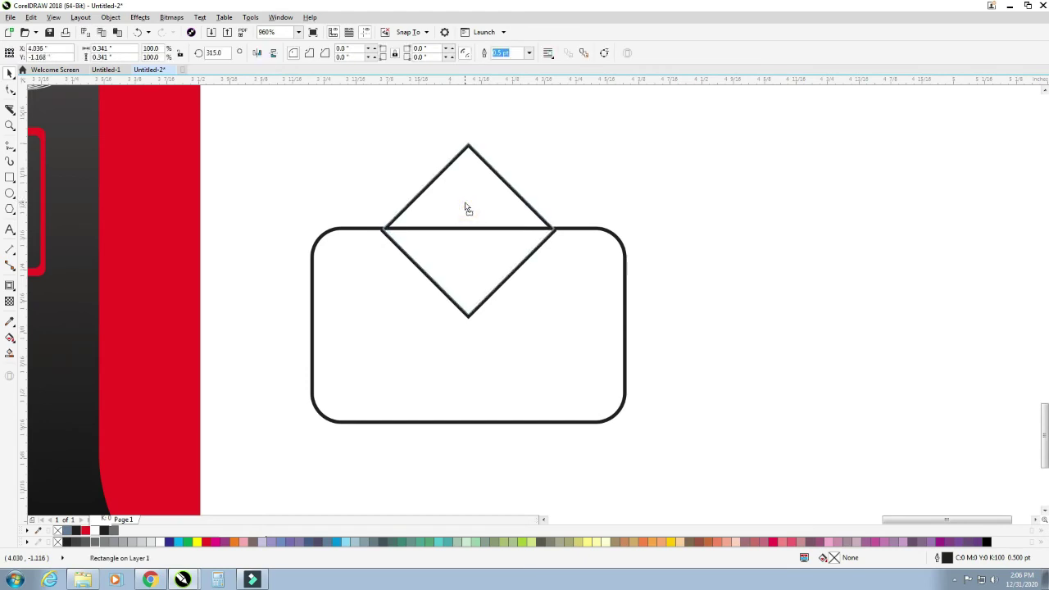
pyautogui.moveTo(455, 191); pyautogui.dragTo(506, 390)
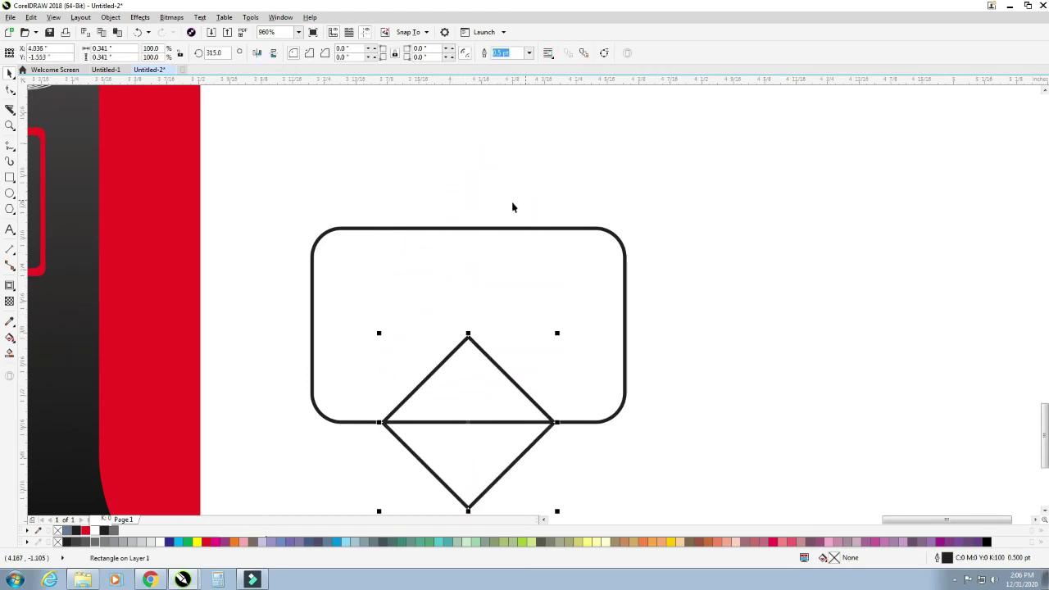
# - Enlarge the diamond to about 151% and move it over the rectangle's bottom edge
pyautogui.hotkey('ctrl', 'z')
pyautogui.moveTo(560, 319); pyautogui.dragTo(604, 361)
pyautogui.moveTo(484, 196)
pyautogui.mouseDown()
pyautogui.moveTo(528, 414)
pyautogui.moveTo(529, 375)
pyautogui.moveTo(530, 391)
pyautogui.mouseUp()
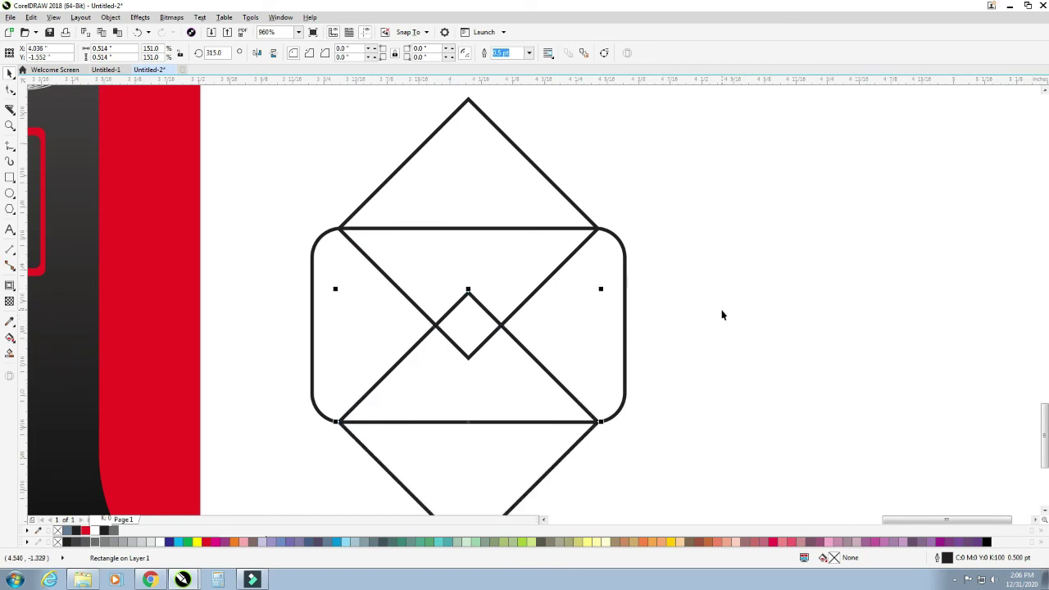
# - Try clipping both diamonds inside the rounded rectangle, then restore them unclipped
pyautogui.scroll(-2, 722, 310)
pyautogui.click(560, 246)
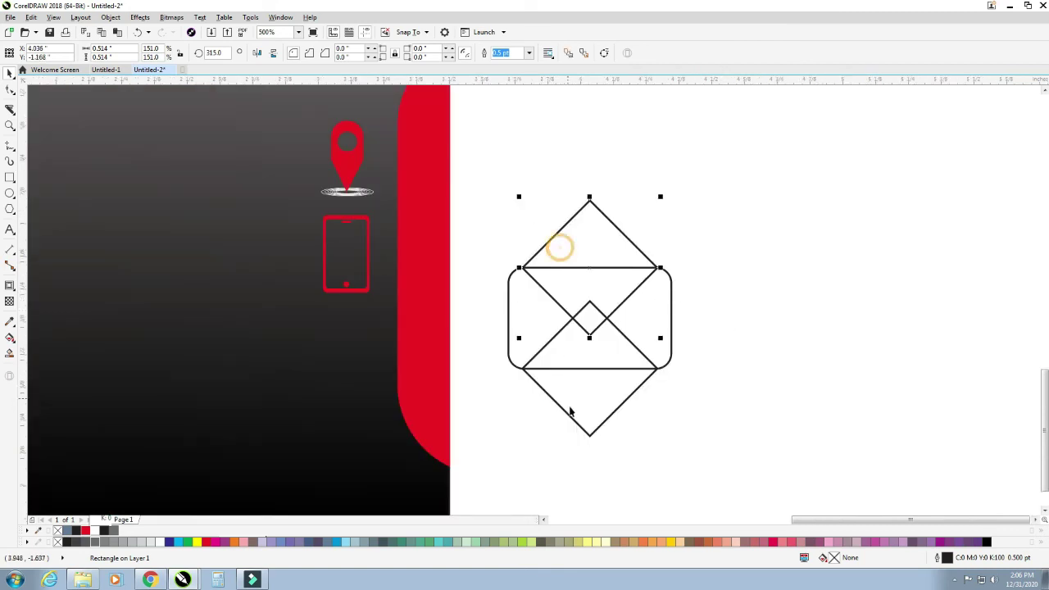
pyautogui.keyDown('shift'); pyautogui.click(569, 402); pyautogui.keyUp('shift')
pyautogui.click(527, 324)
pyautogui.click(719, 376)
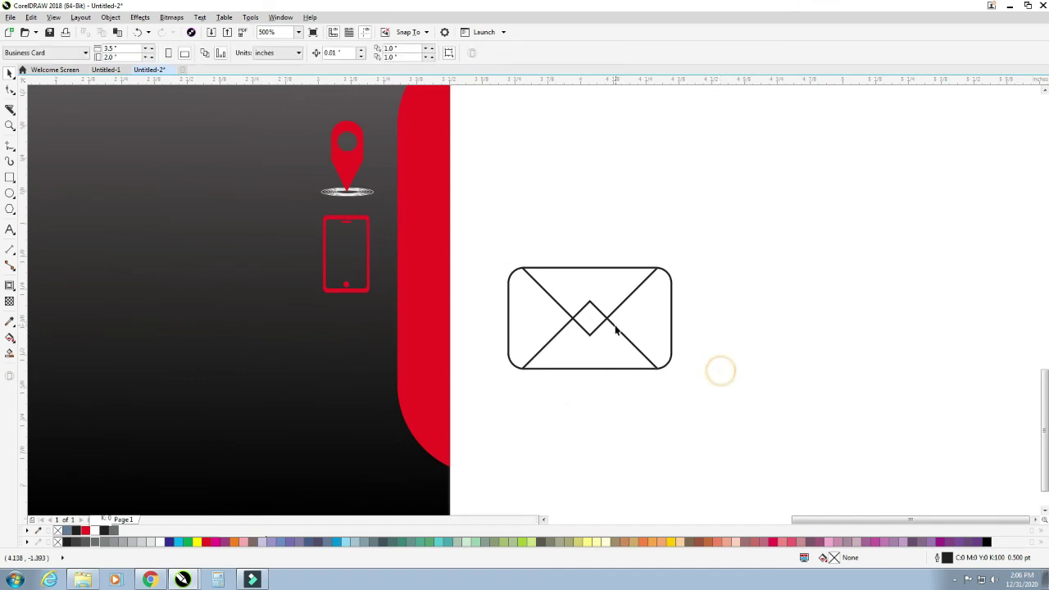
pyautogui.click(745, 335)
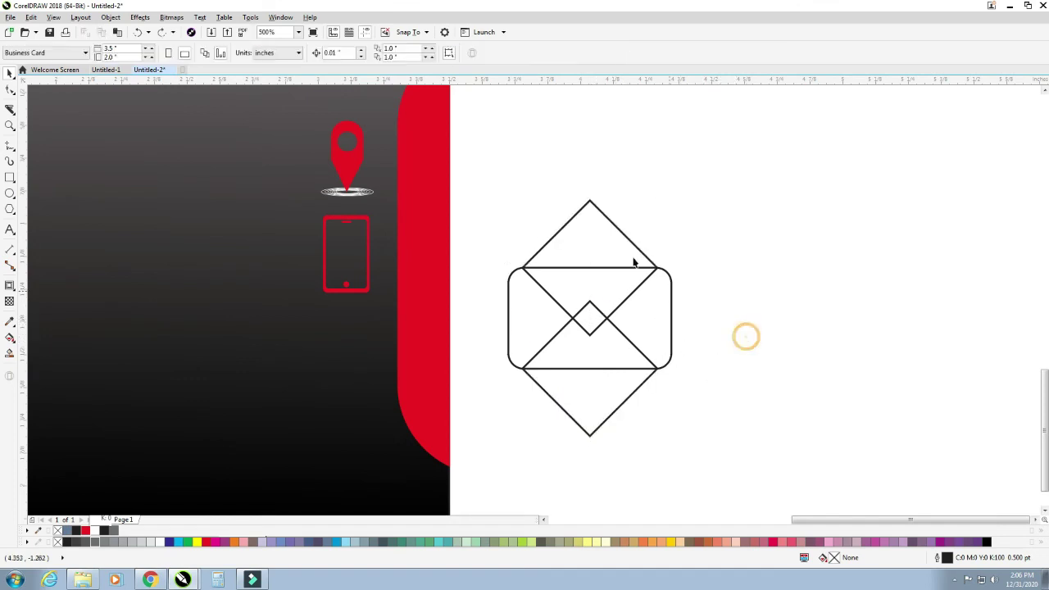
pyautogui.click(614, 235)
pyautogui.click(710, 348)
# - Make the top diamond white and PowerClip the diamonds into the rounded rectangle
pyautogui.click(570, 253)
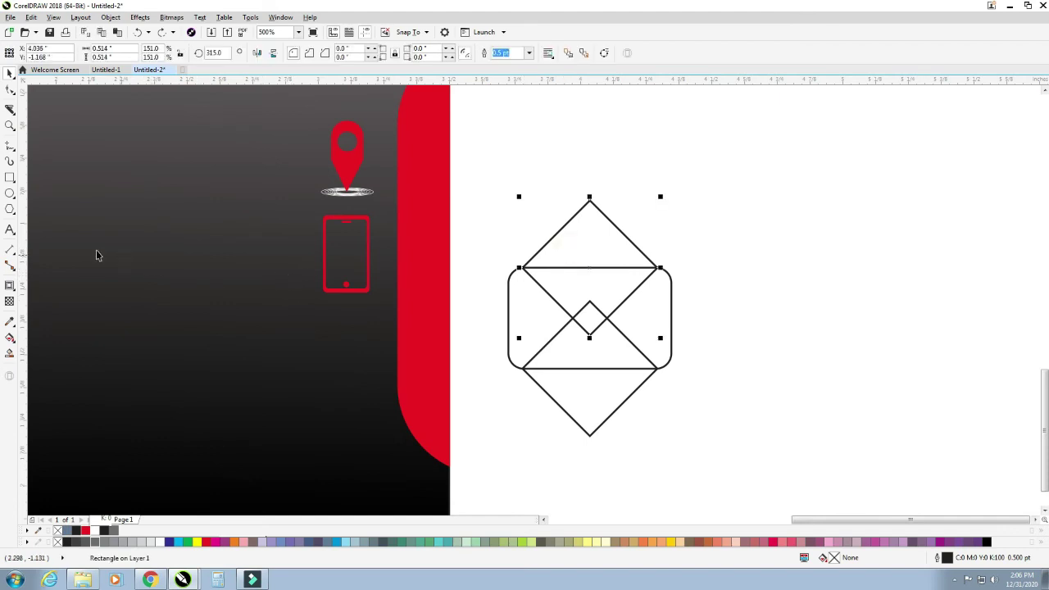
pyautogui.click(159, 543)
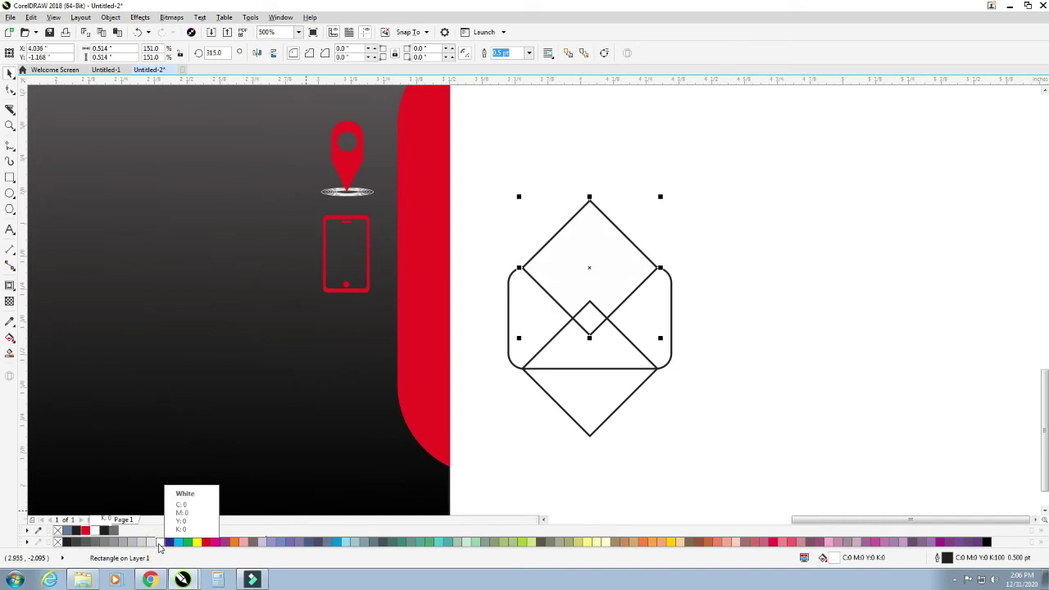
pyautogui.rightClick(159, 545)
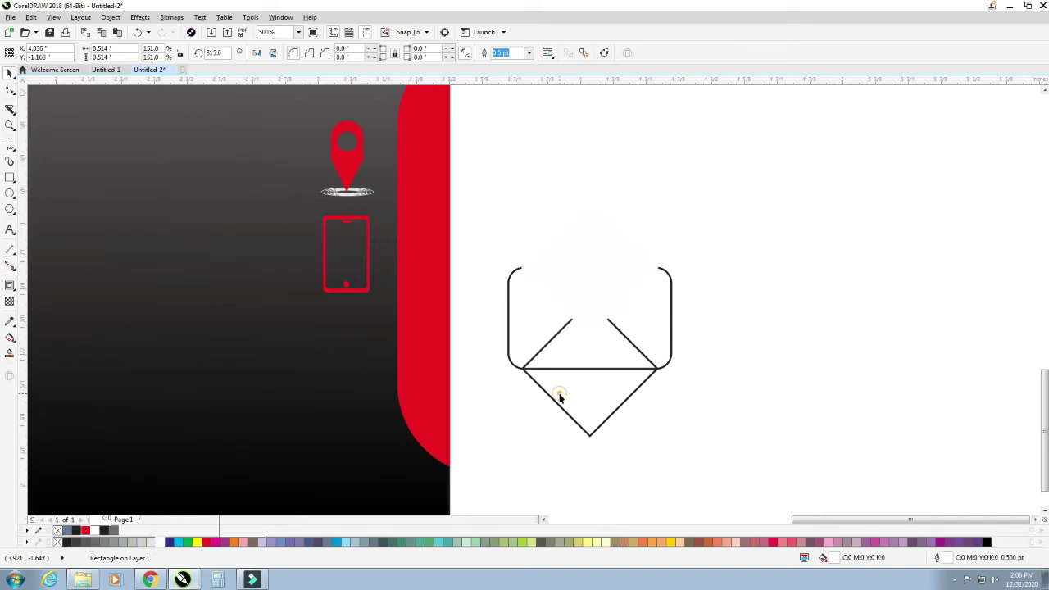
pyautogui.click(524, 330)
# - Move the envelope onto the back card, shrink it to about half, and fill it white
pyautogui.click(483, 232)
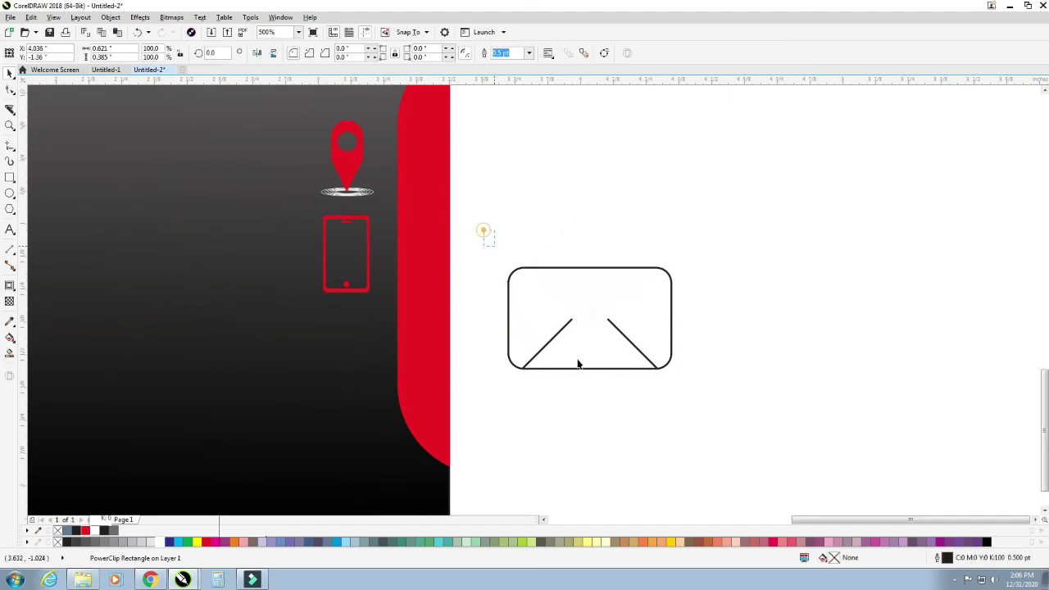
pyautogui.click(599, 314)
pyautogui.moveTo(586, 301); pyautogui.dragTo(335, 333)
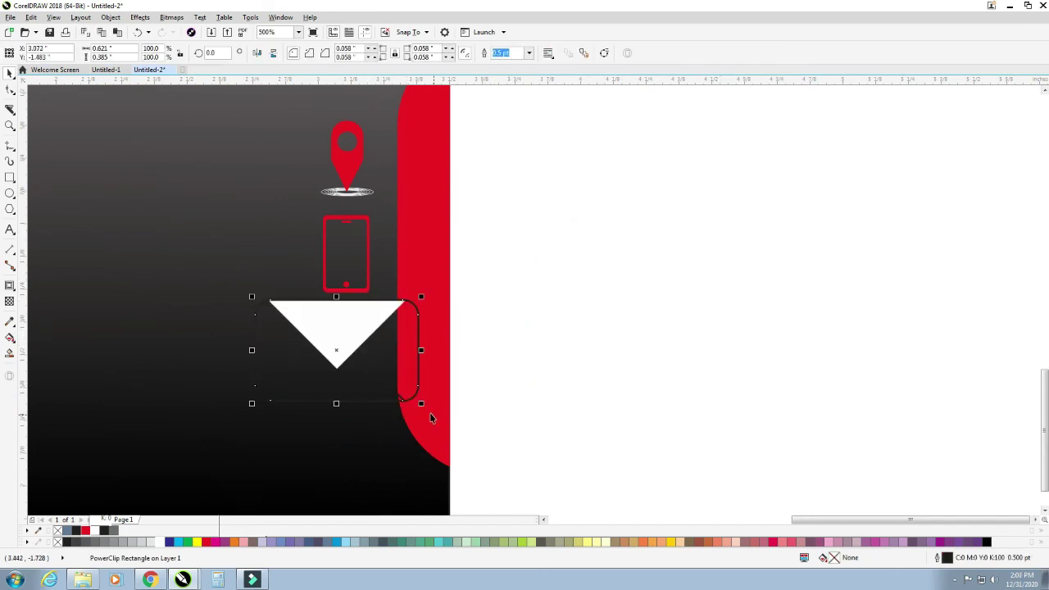
pyautogui.moveTo(421, 403); pyautogui.dragTo(380, 389)
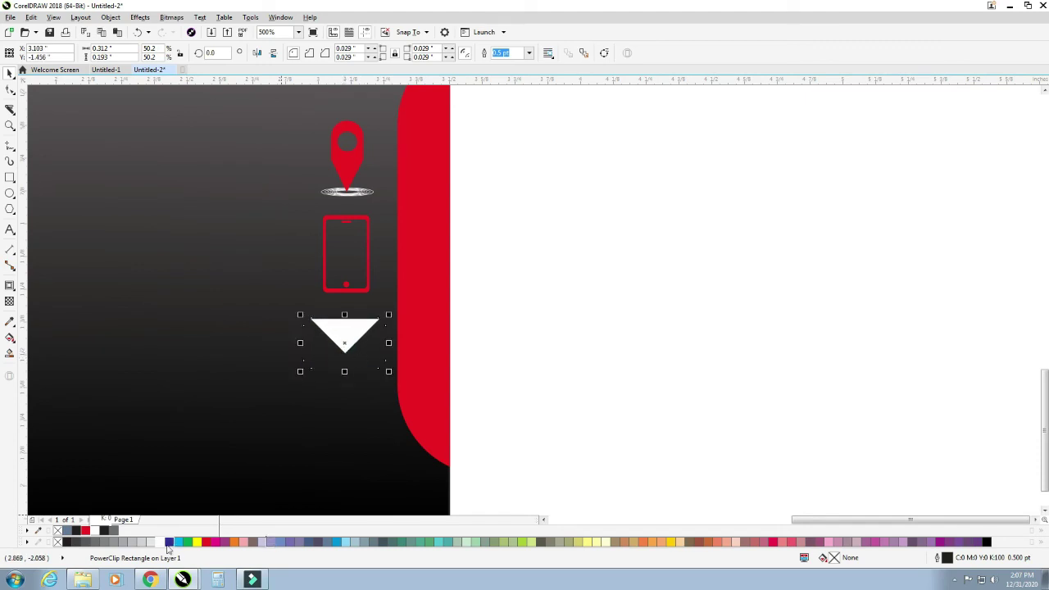
pyautogui.click(160, 543)
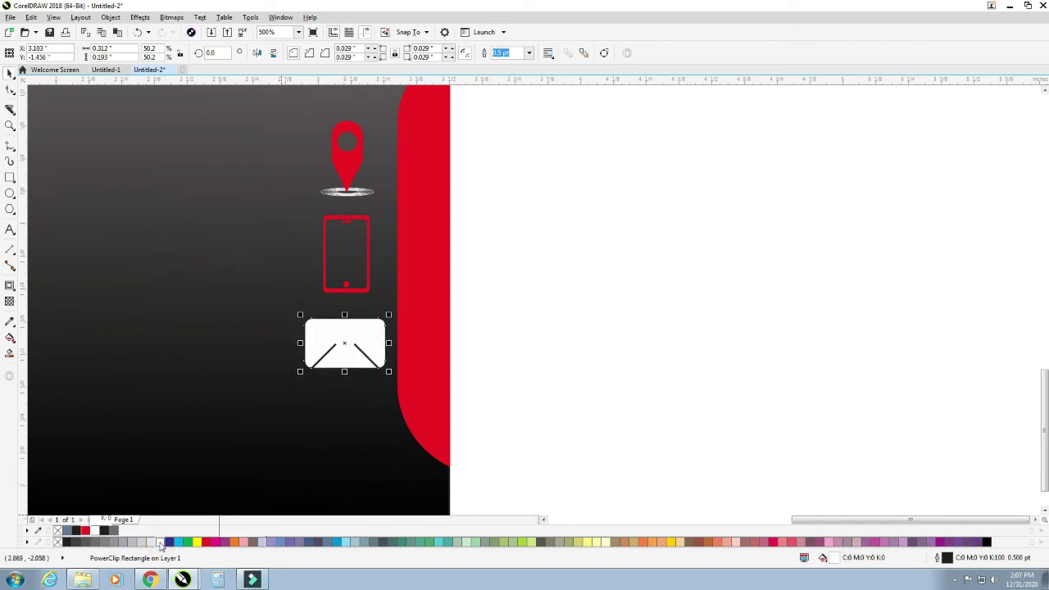
# - Bring the white flap out above the envelope and give it a black outline
pyautogui.click(592, 457)
pyautogui.click(339, 333)
pyautogui.hotkey('ctrl', 'v')
pyautogui.click(585, 314)
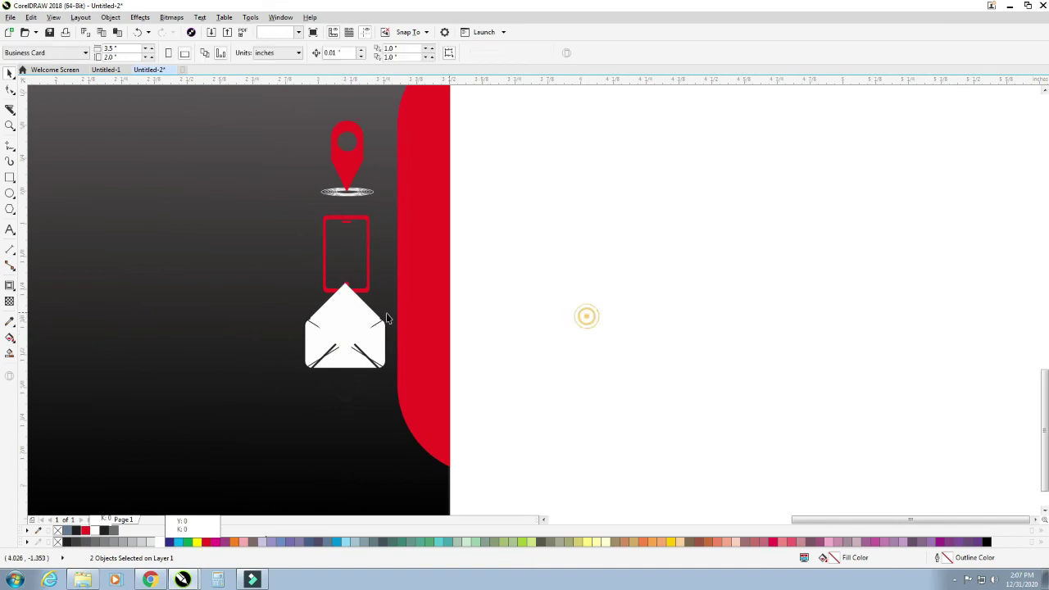
pyautogui.click(346, 304)
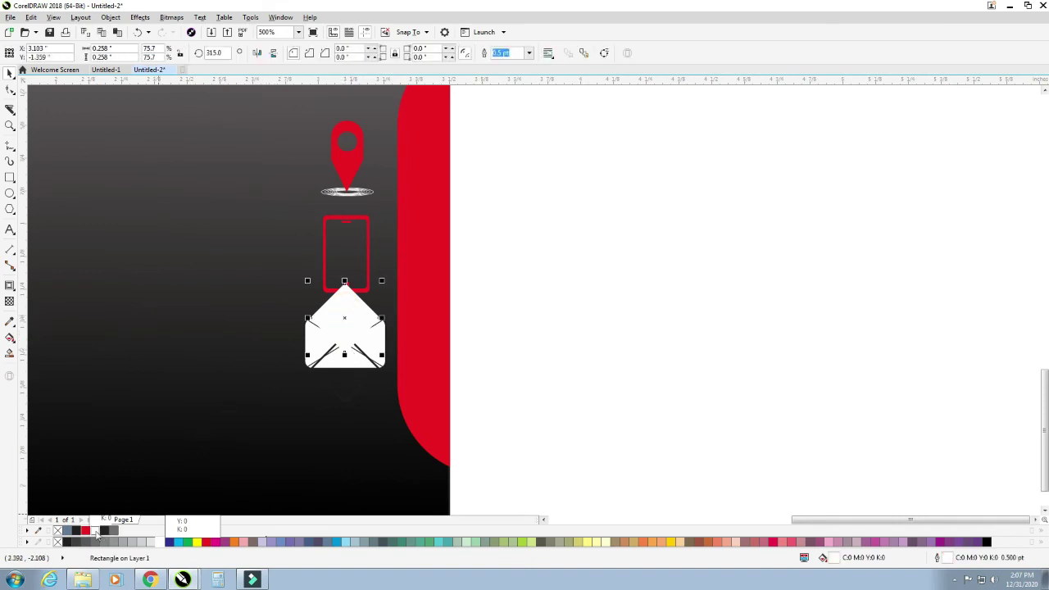
pyautogui.rightClick(106, 532)
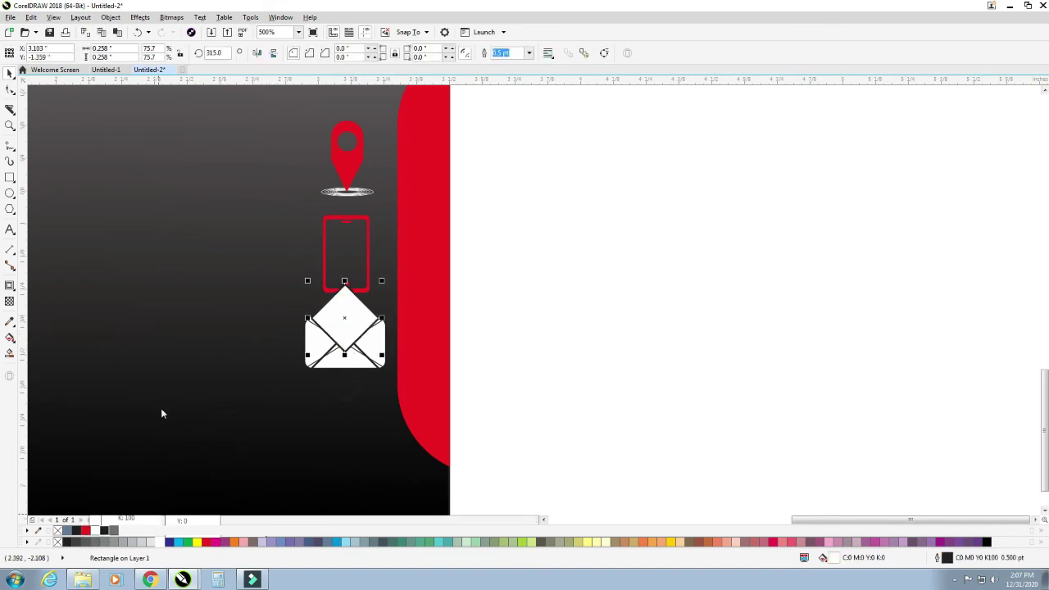
pyautogui.press('Escape')
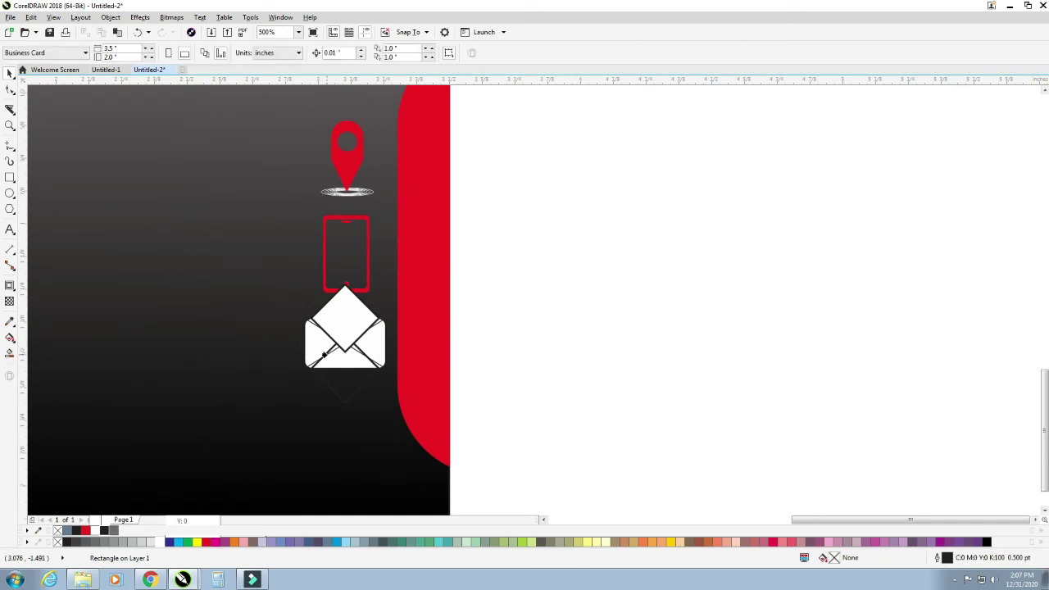
pyautogui.click(742, 400)
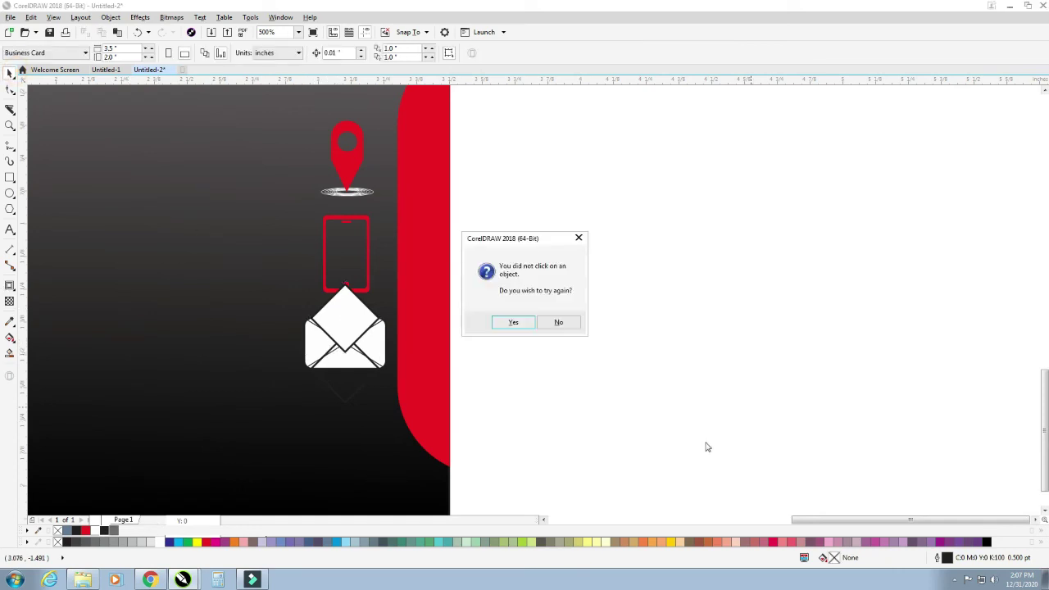
pyautogui.click(561, 323)
# - Place the flap inside the envelope and shrink the envelope to about 37% below the phone
pyautogui.click(340, 318)
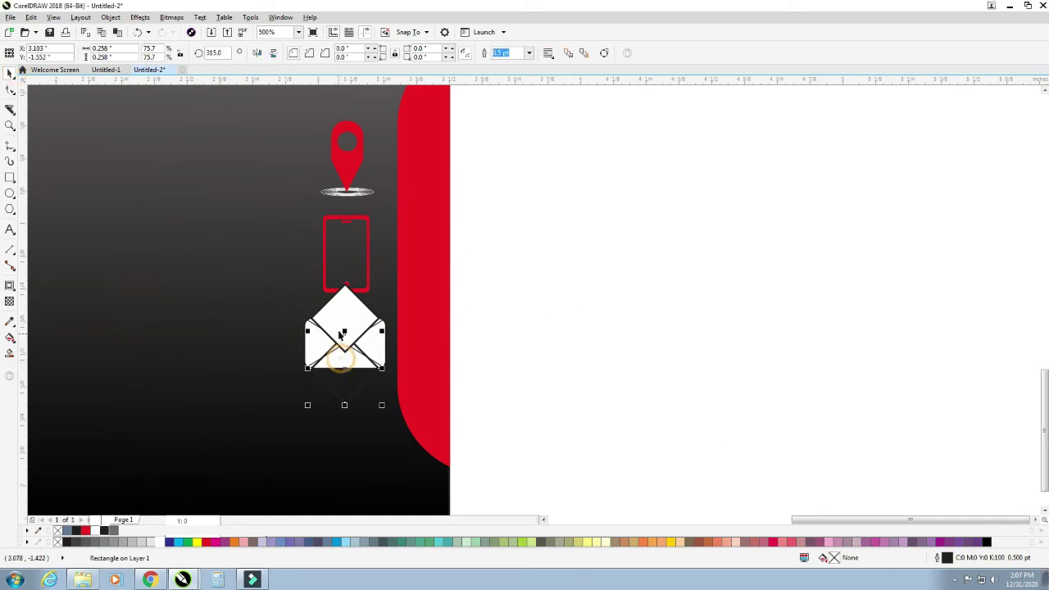
pyautogui.click(326, 351)
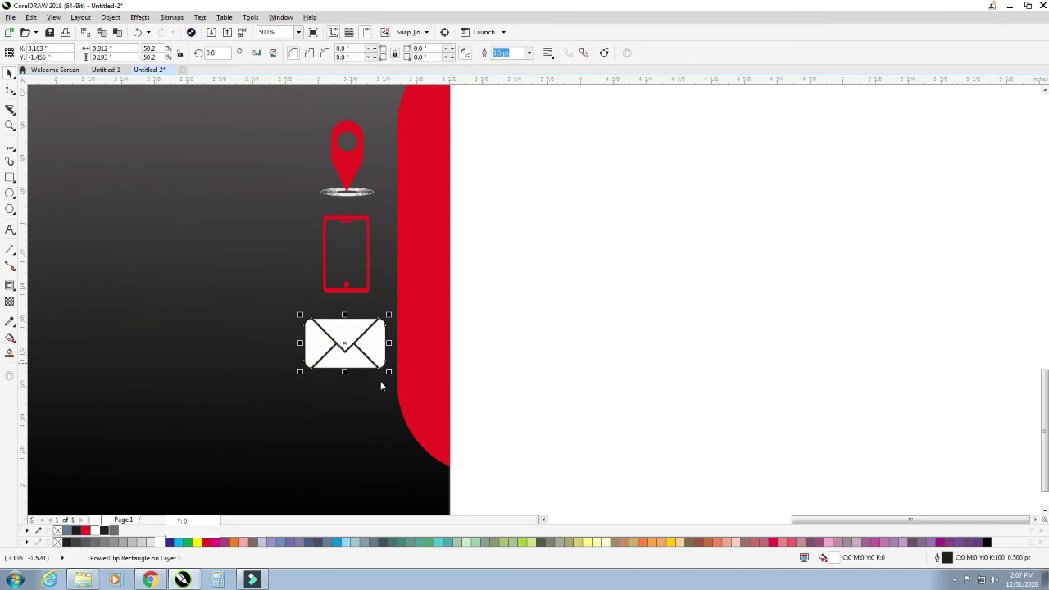
pyautogui.click(386, 368)
pyautogui.click(483, 351)
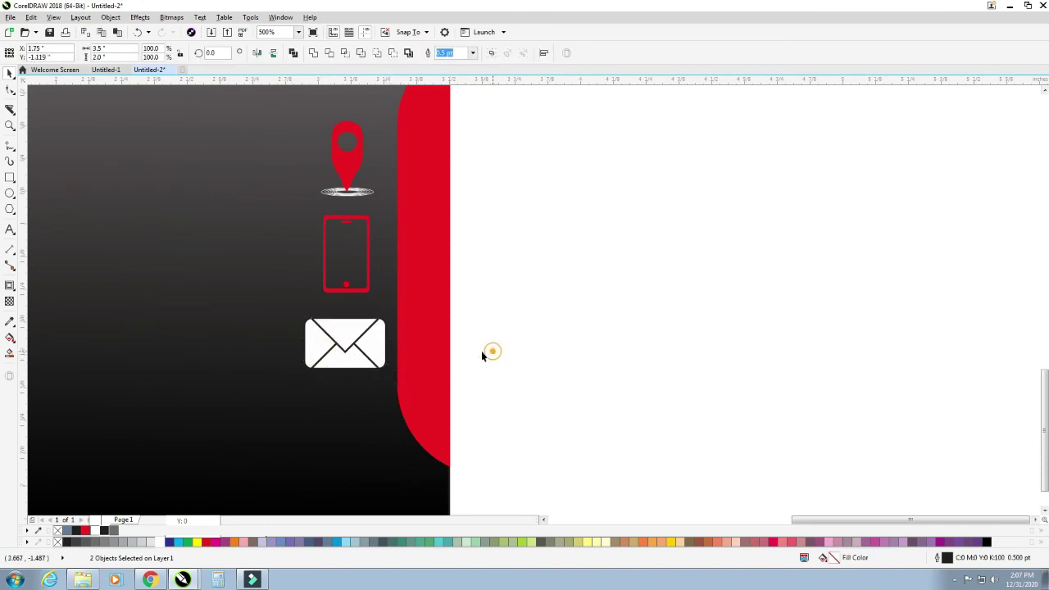
pyautogui.click(360, 353)
pyautogui.moveTo(387, 369); pyautogui.dragTo(348, 345)
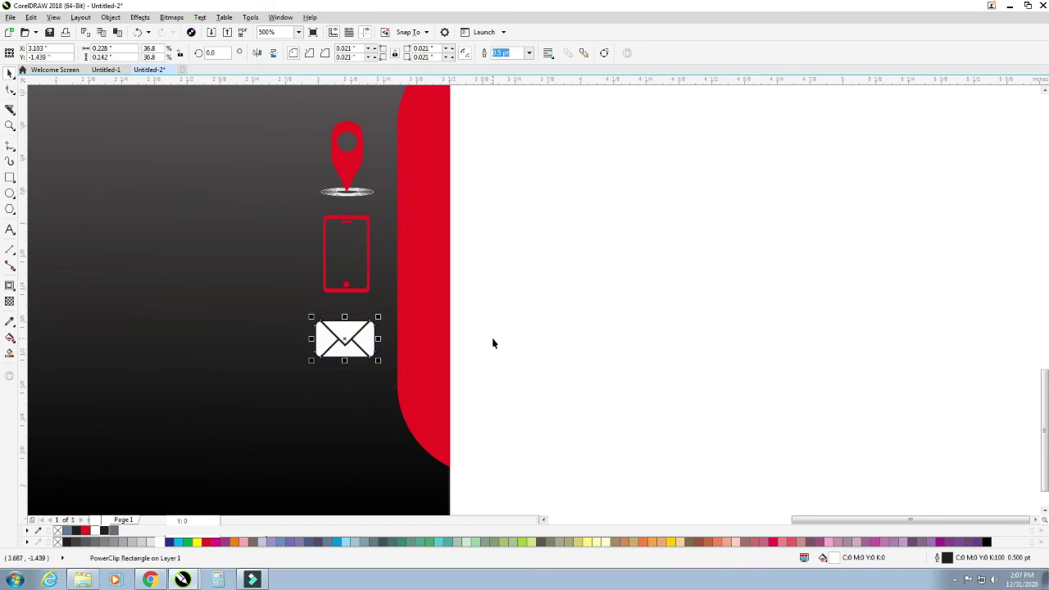
pyautogui.scroll(-4, 492, 342)
pyautogui.moveTo(517, 274); pyautogui.dragTo(402, 365)
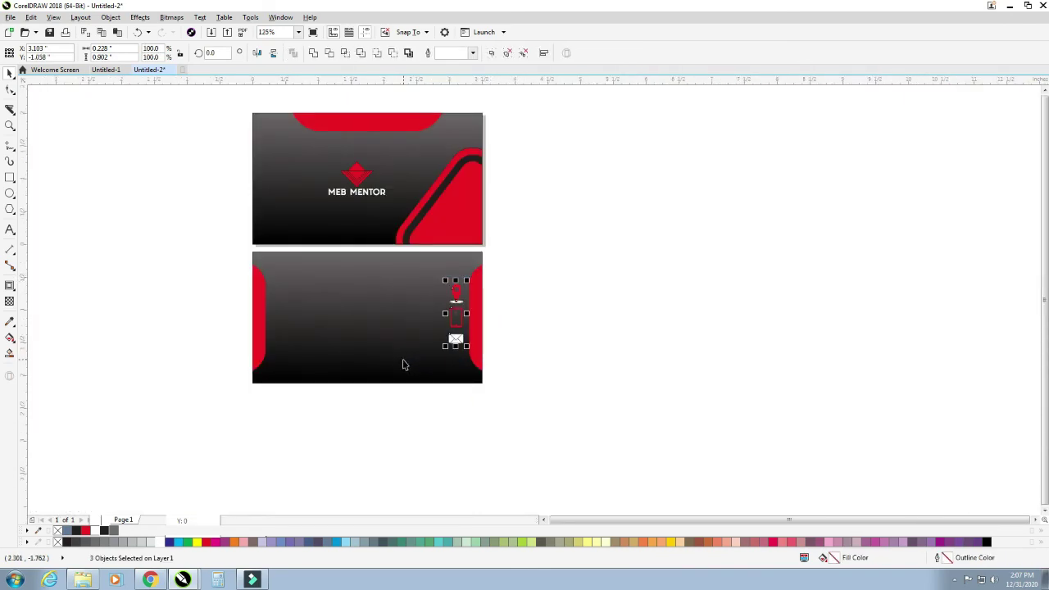
# - Group the three red icons on the back card into one object
pyautogui.hotkey('ctrl', 'g')
pyautogui.keyDown('shift'); pyautogui.click(410, 354); pyautogui.keyUp('shift')
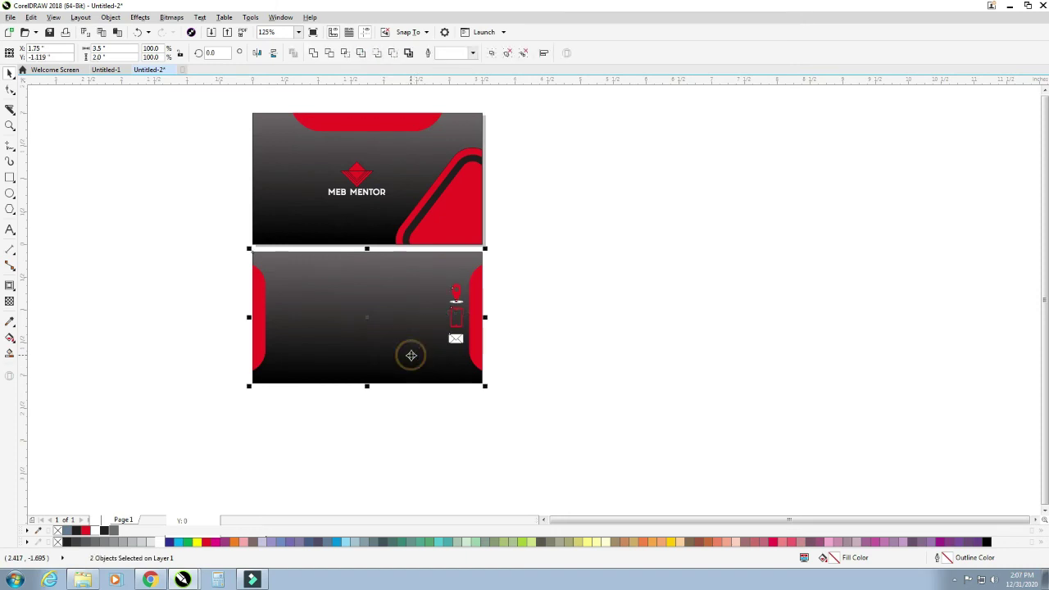
pyautogui.click(556, 341)
pyautogui.click(480, 328)
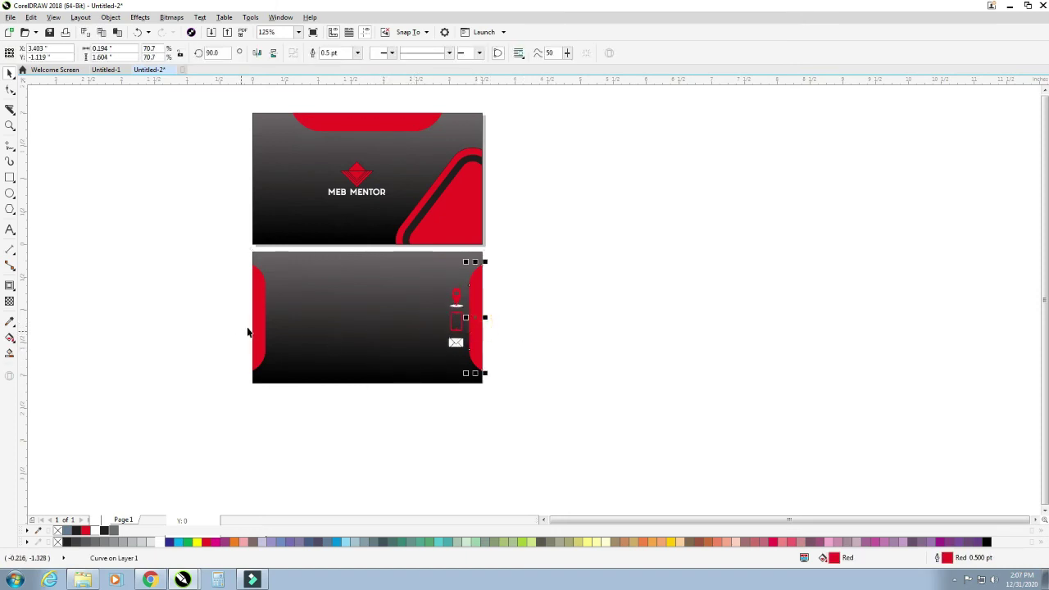
pyautogui.keyDown('shift'); pyautogui.click(257, 327); pyautogui.keyUp('shift')
pyautogui.keyDown('shift'); pyautogui.click(328, 316); pyautogui.keyUp('shift')
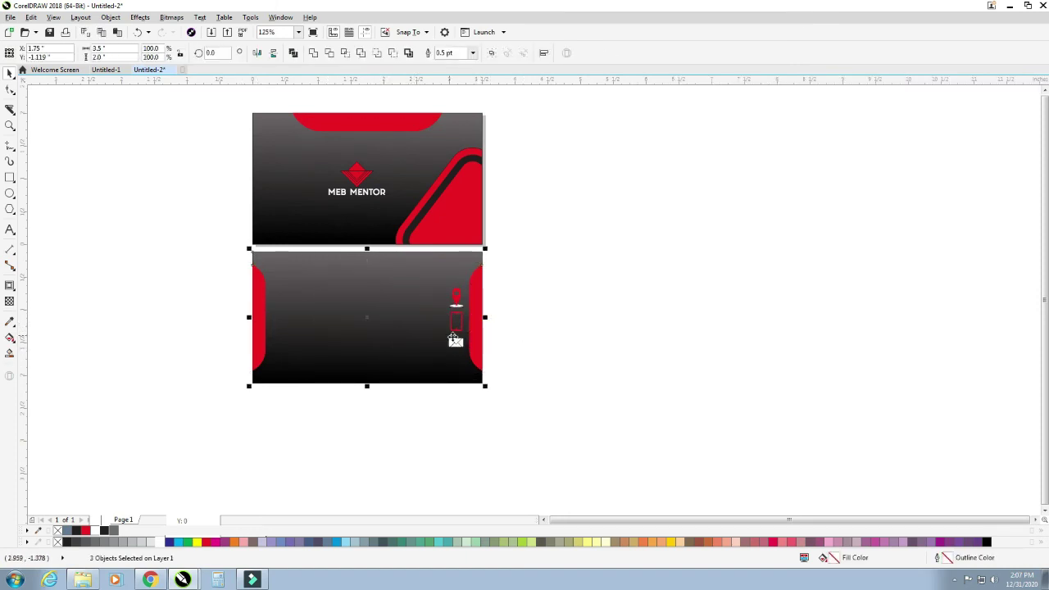
pyautogui.click(574, 363)
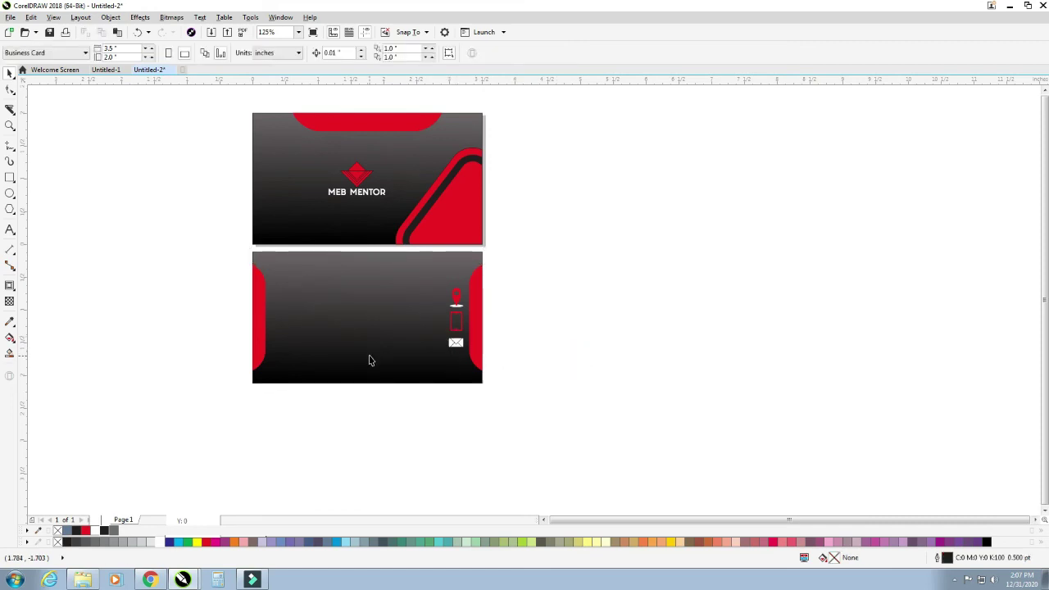
# - Copy the MEB MENTOR logo onto the back card's left and delete its red diamond
pyautogui.scroll(-2, 403, 345)
pyautogui.moveTo(295, 289); pyautogui.dragTo(549, 387)
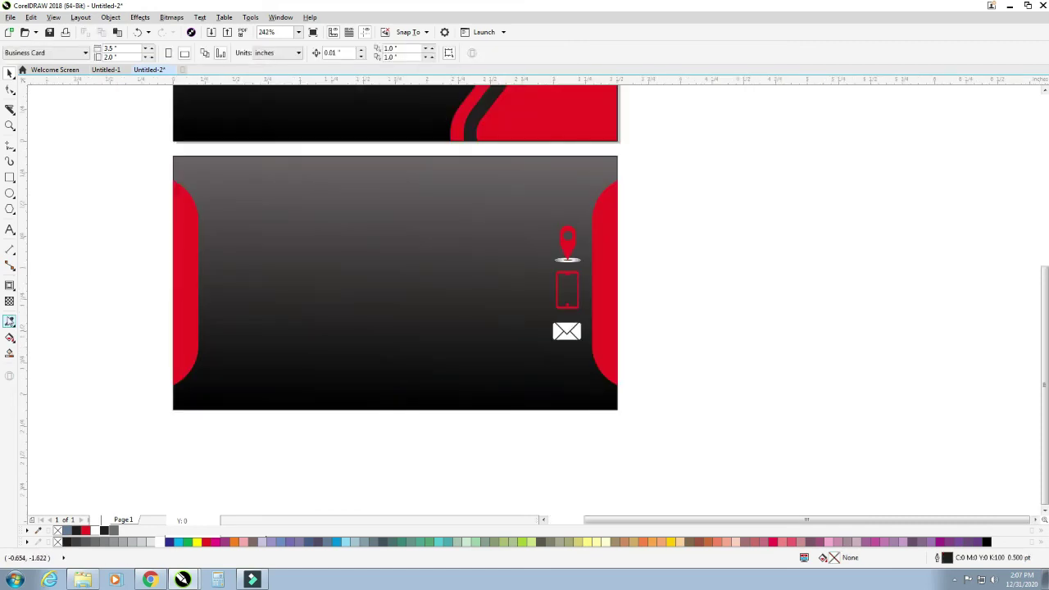
pyautogui.scroll(-2, 106, 297)
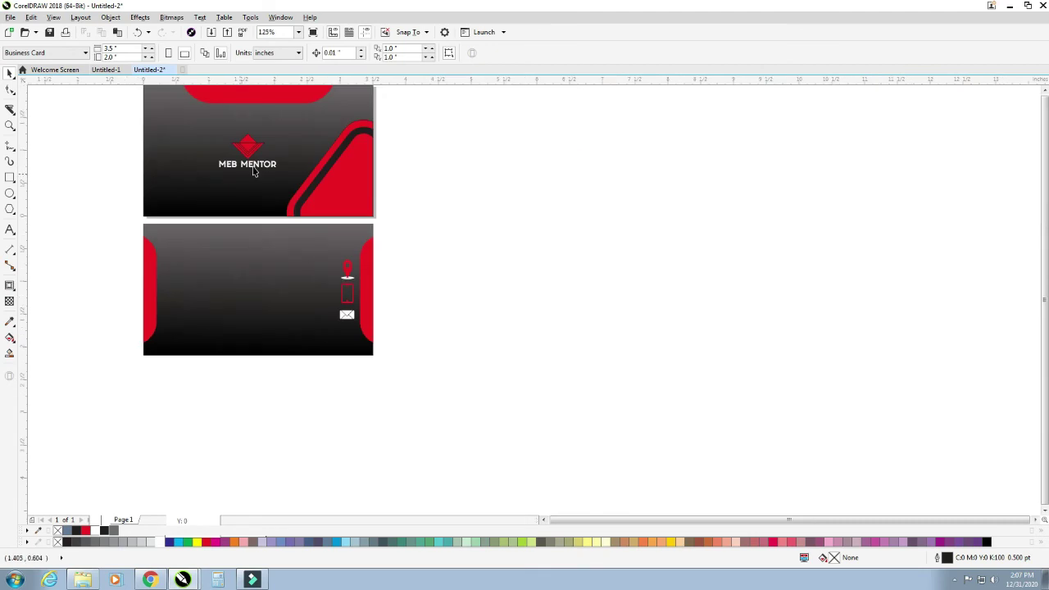
pyautogui.click(246, 160)
pyautogui.moveTo(201, 164); pyautogui.dragTo(196, 299)
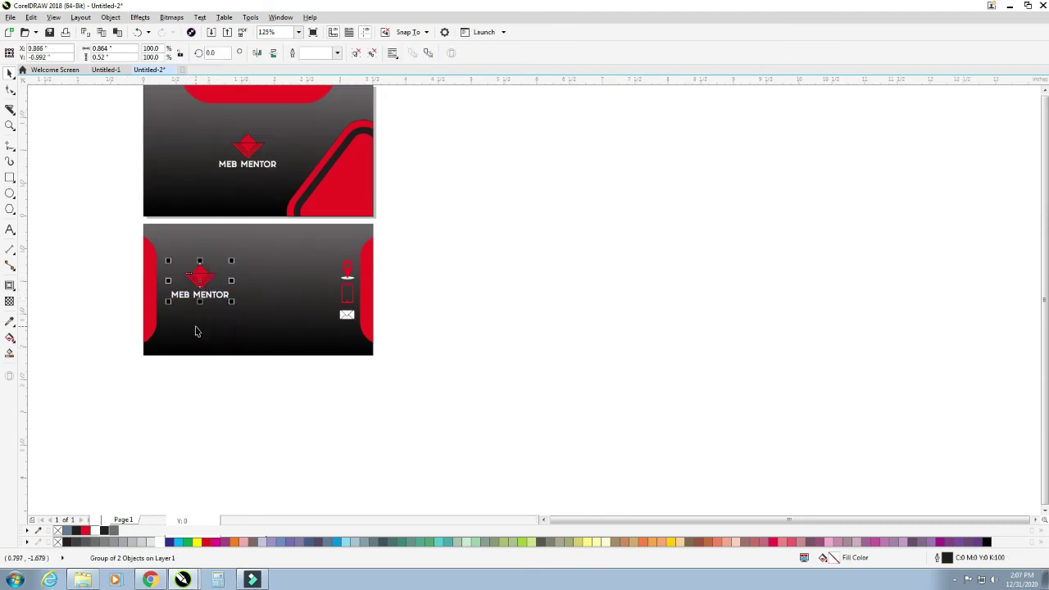
pyautogui.click(448, 295)
pyautogui.moveTo(80, 252); pyautogui.dragTo(227, 276)
pyautogui.press('Delete')
# - Add an OWNER line under the back MEB MENTOR text, shrink it, and move it left
pyautogui.doubleClick(227, 276)
pyautogui.press('Return')
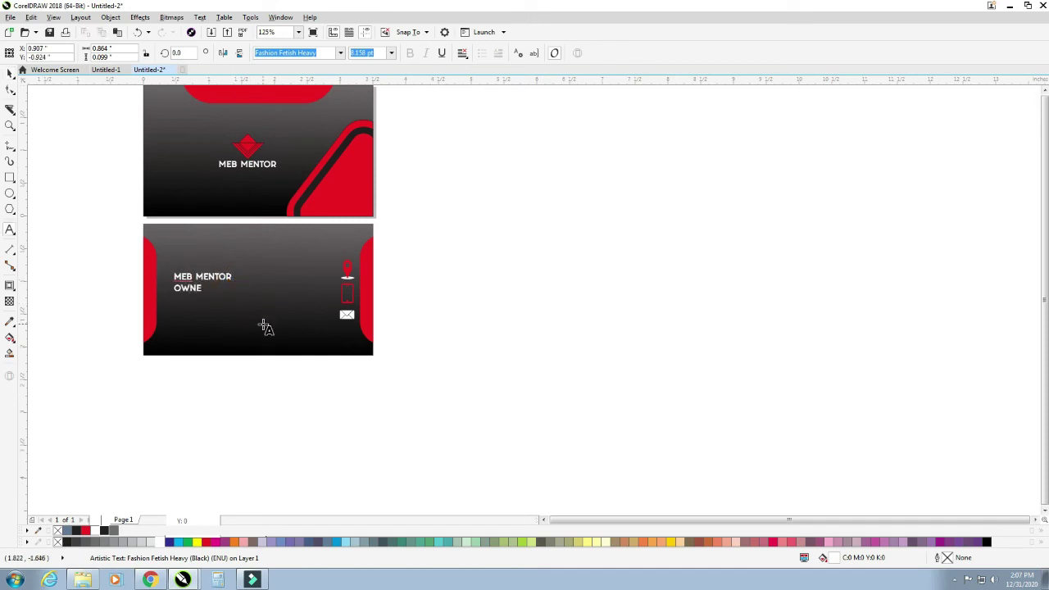
pyautogui.click(10, 72)
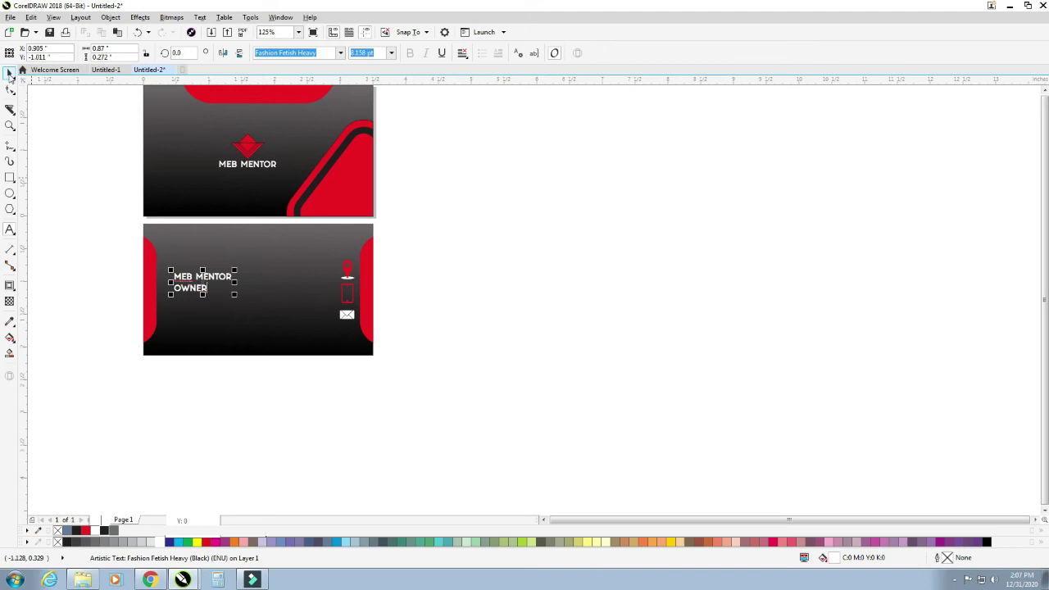
pyautogui.click(115, 249)
pyautogui.click(218, 291)
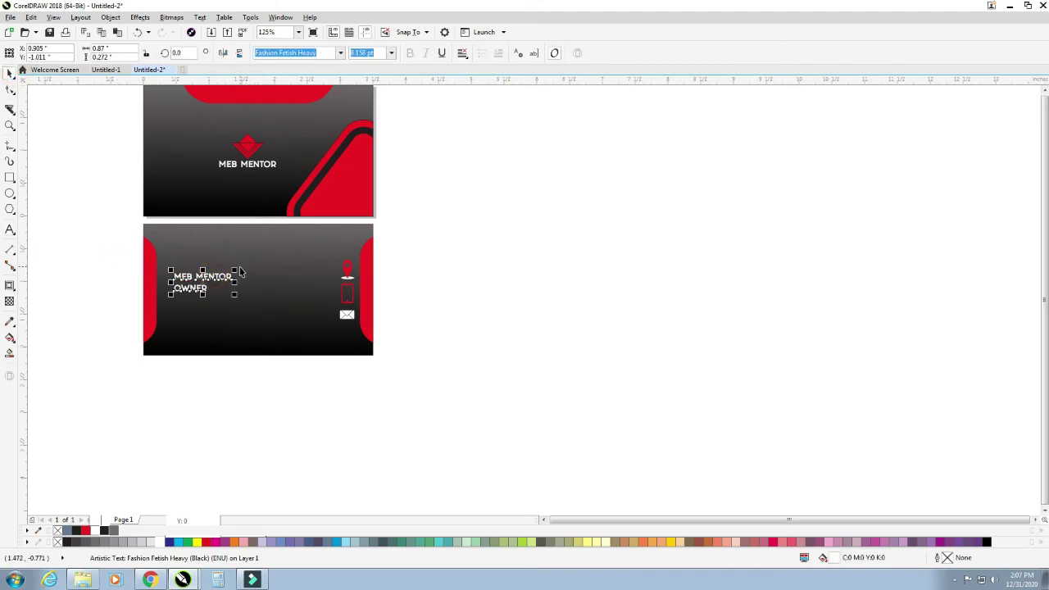
pyautogui.moveTo(233, 271); pyautogui.dragTo(227, 272)
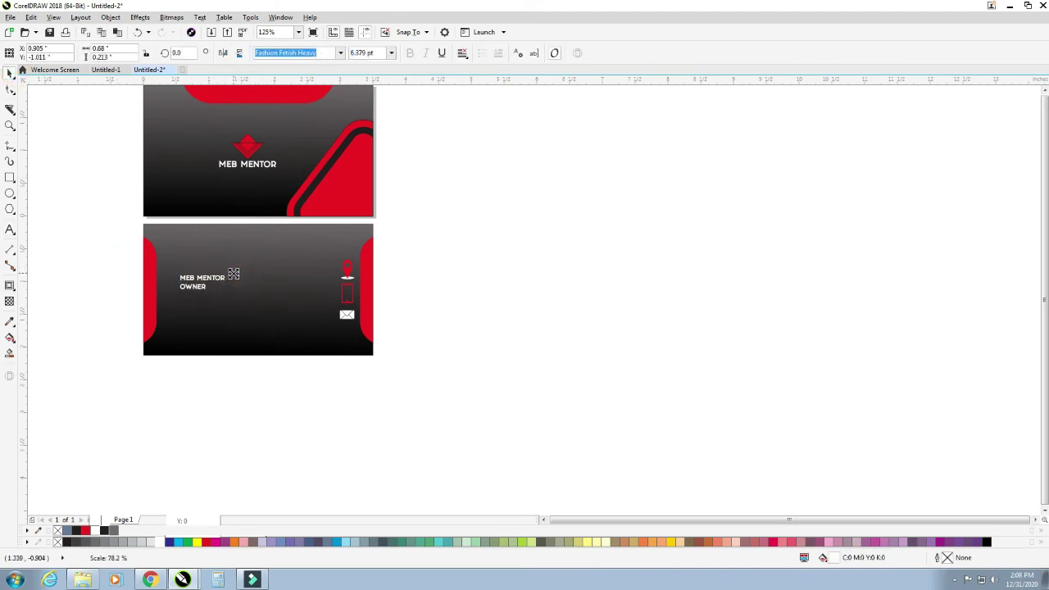
pyautogui.moveTo(166, 291); pyautogui.dragTo(314, 289)
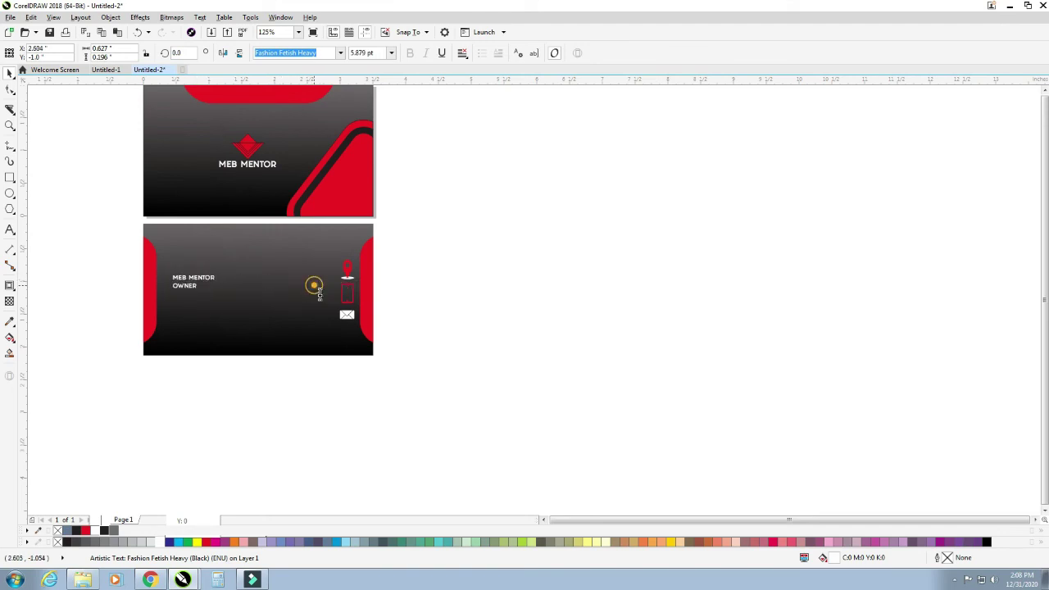
# - Place the address line beside the location pin and drop a copy below for the phone number
pyautogui.press('BackSpace')
pyautogui.press('BackSpace')
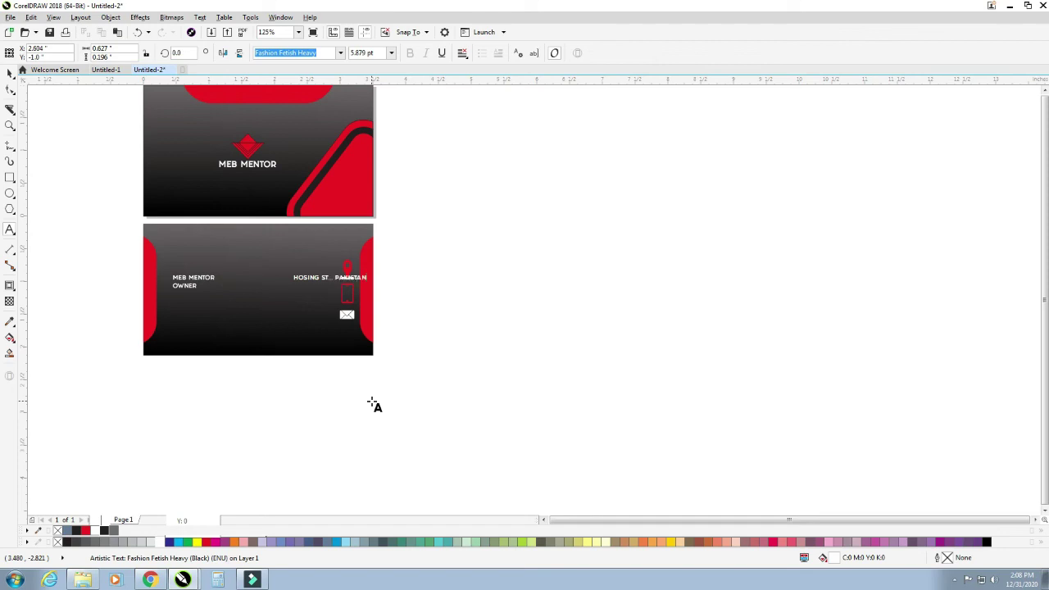
pyautogui.click(10, 73)
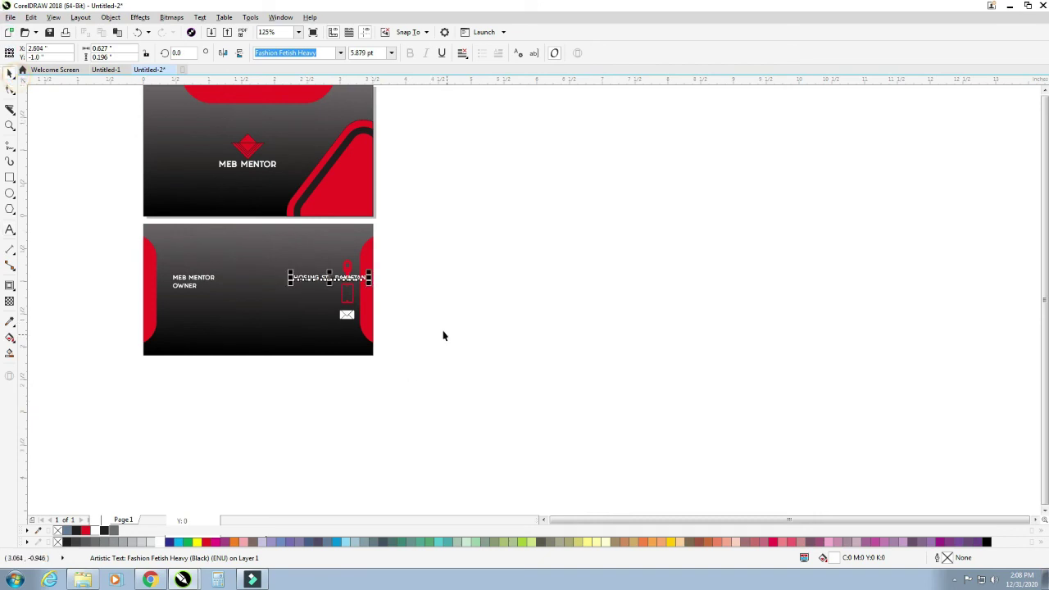
pyautogui.moveTo(330, 277); pyautogui.dragTo(334, 302)
pyautogui.rightClick(307, 302)
pyautogui.press('F8')
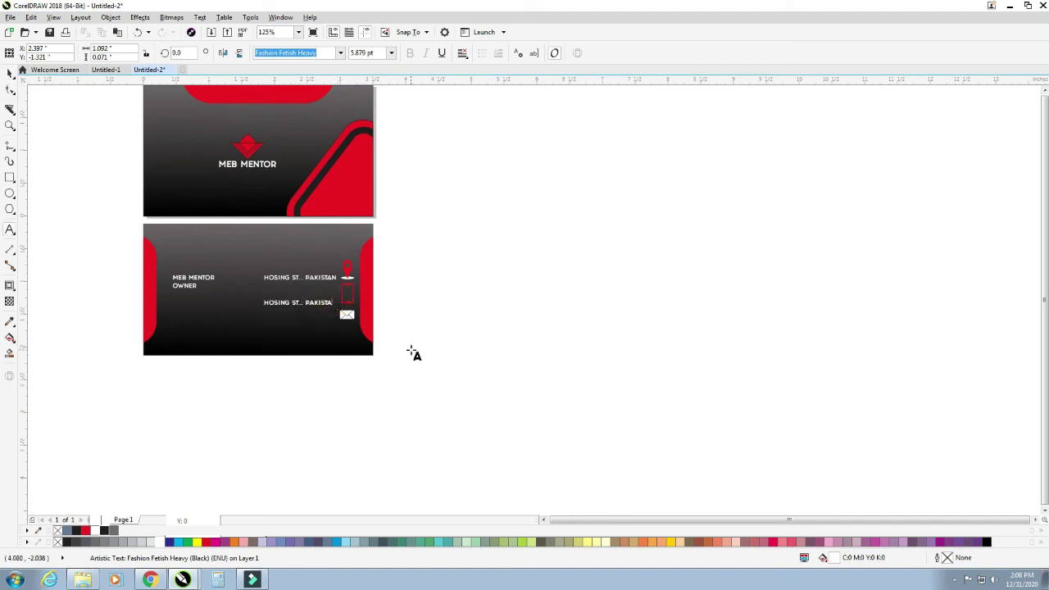
pyautogui.press('BackSpace')
pyautogui.press('BackSpace')
pyautogui.press('BackSpace')
pyautogui.press('BackSpace')
pyautogui.press('BackSpace')
pyautogui.press('BackSpace')
pyautogui.press('BackSpace')
pyautogui.press('BackSpace')
pyautogui.press('BackSpace')
pyautogui.press('BackSpace')
pyautogui.press('BackSpace')
pyautogui.press('BackSpace')
pyautogui.press('BackSpace')
pyautogui.press('BackSpace')
pyautogui.press('BackSpace')
pyautogui.press('BackSpace')
pyautogui.press('BackSpace')
pyautogui.press('BackSpace')
pyautogui.press('BackSpace')
pyautogui.press('BackSpace')
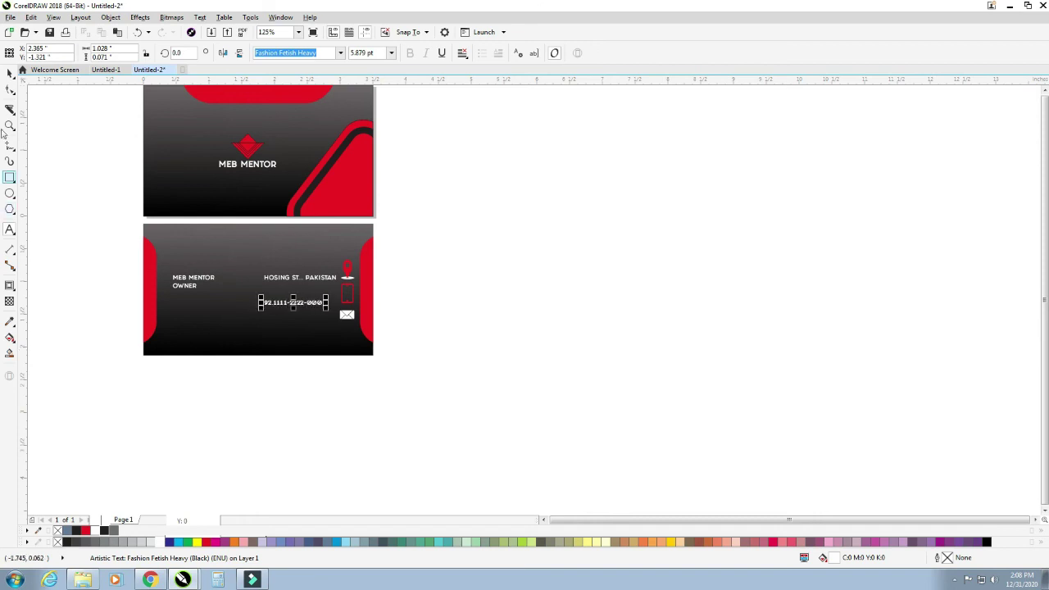
# - Duplicate the phone-number line beside the phone icon and zoom in on the contact lines
pyautogui.click(10, 73)
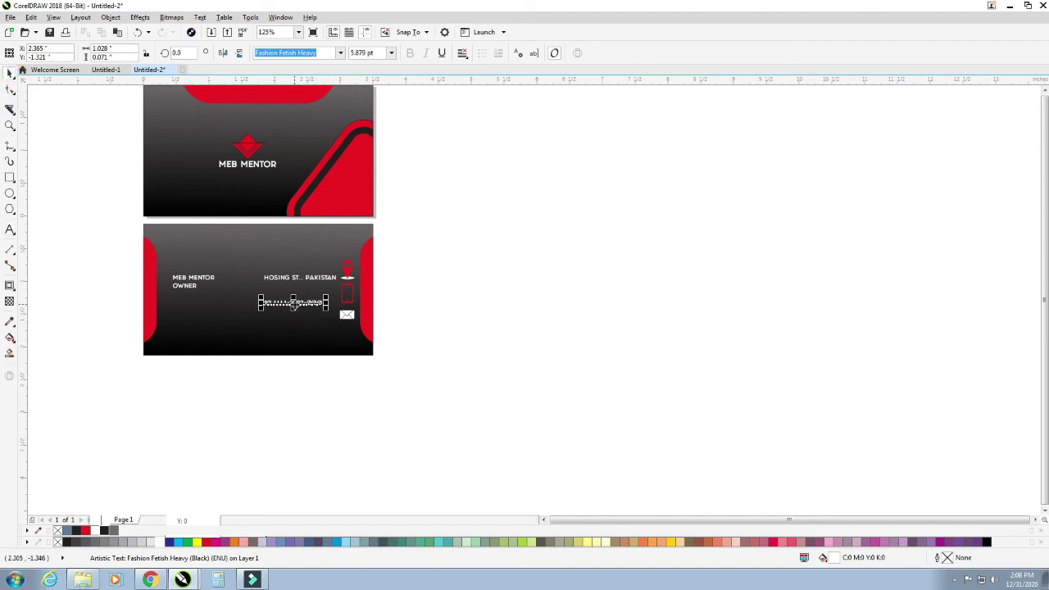
pyautogui.hotkey('ctrl', 'c')
pyautogui.hotkey('ctrl', 'v')
pyautogui.moveTo(293, 302); pyautogui.dragTo(293, 309)
pyautogui.press('F2')
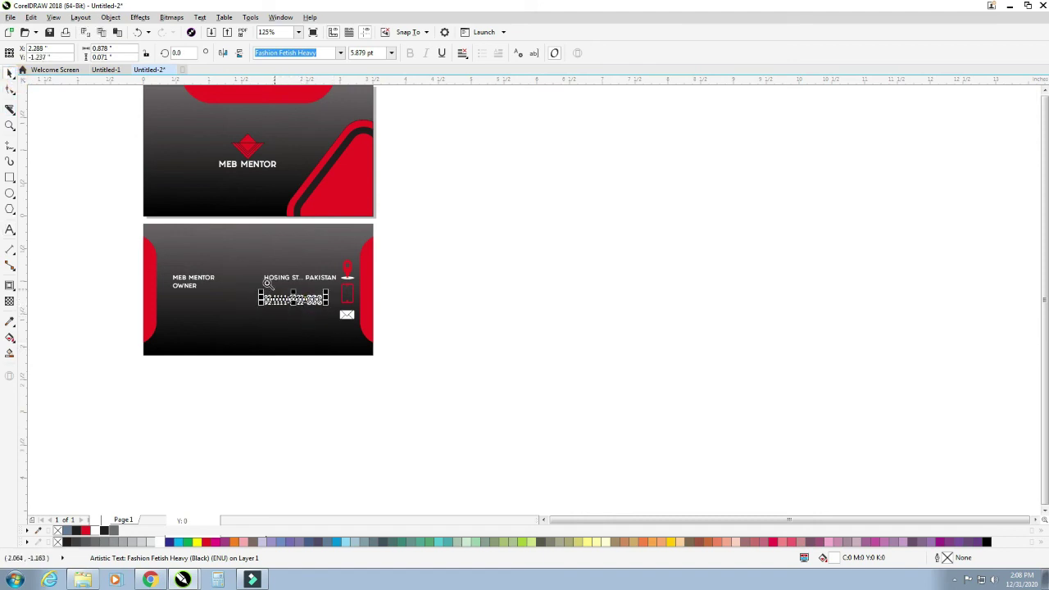
pyautogui.moveTo(242, 256); pyautogui.dragTo(392, 361)
# - Move both phone-number lines up beside the phone icon
pyautogui.keyDown('shift'); pyautogui.click(339, 282); pyautogui.keyUp('shift')
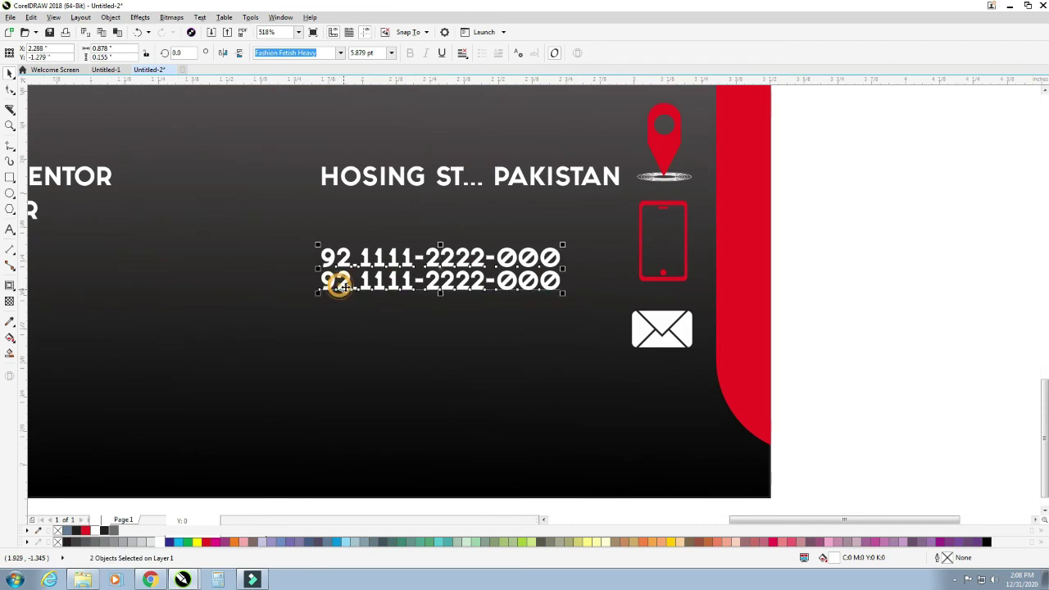
pyautogui.moveTo(400, 278); pyautogui.dragTo(402, 268)
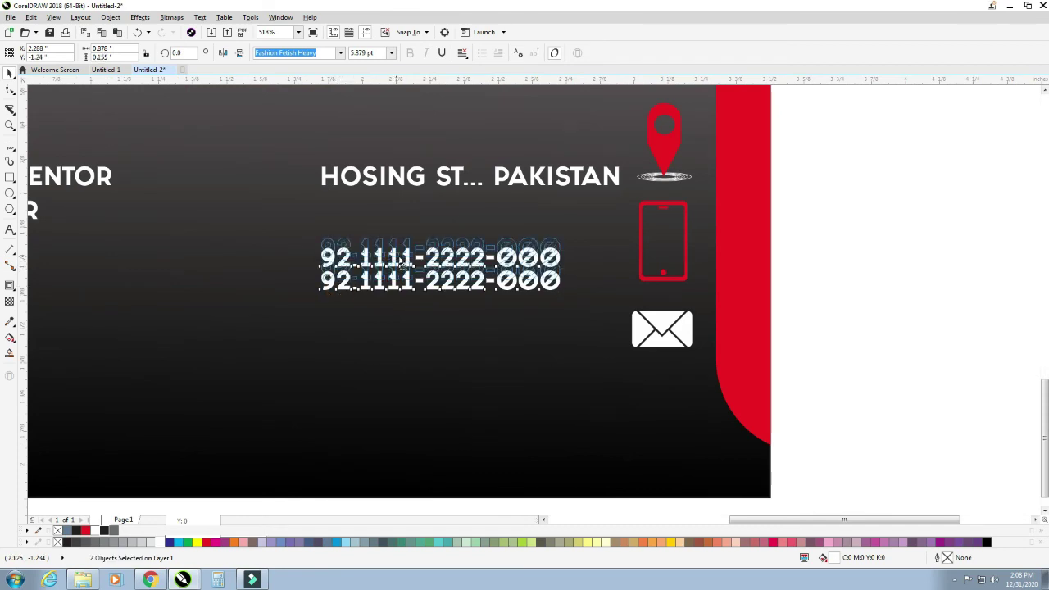
pyautogui.click(861, 304)
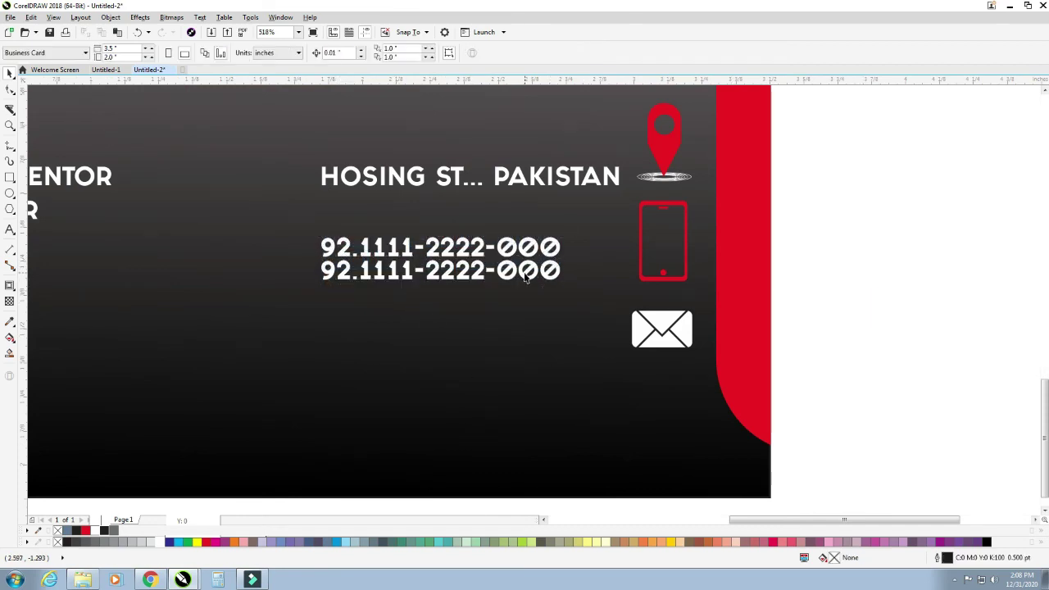
pyautogui.moveTo(522, 277); pyautogui.dragTo(541, 354)
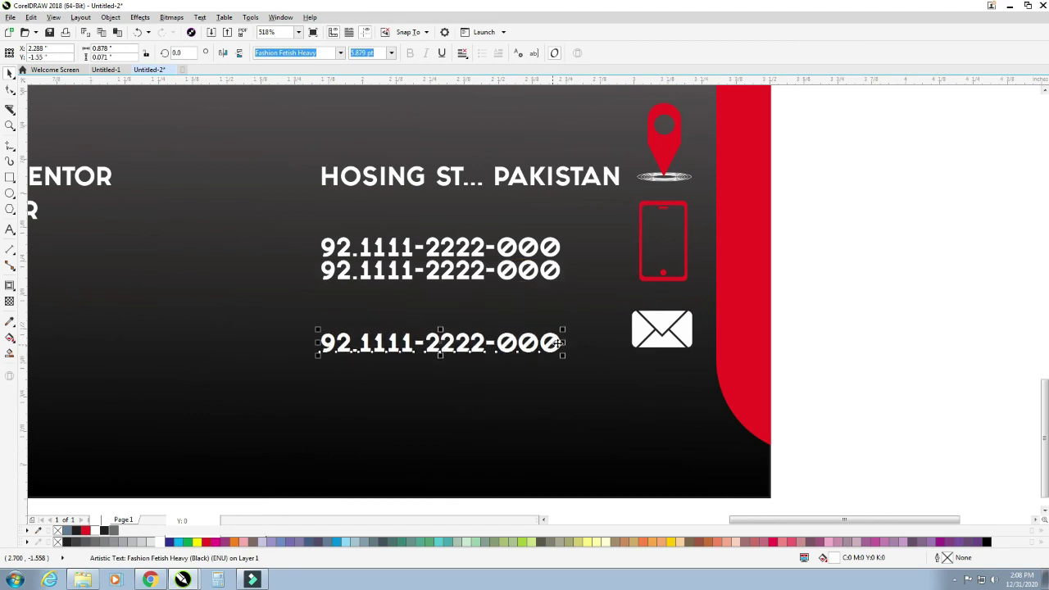
pyautogui.click(551, 344)
pyautogui.doubleClick(560, 344)
pyautogui.press('BackSpace')
pyautogui.press('BackSpace')
pyautogui.press('BackSpace')
pyautogui.press('BackSpace')
pyautogui.press('BackSpace')
pyautogui.press('BackSpace')
pyautogui.press('BackSpace')
pyautogui.press('BackSpace')
pyautogui.press('BackSpace')
pyautogui.press('BackSpace')
pyautogui.press('BackSpace')
pyautogui.press('BackSpace')
pyautogui.press('BackSpace')
pyautogui.press('BackSpace')
pyautogui.press('BackSpace')
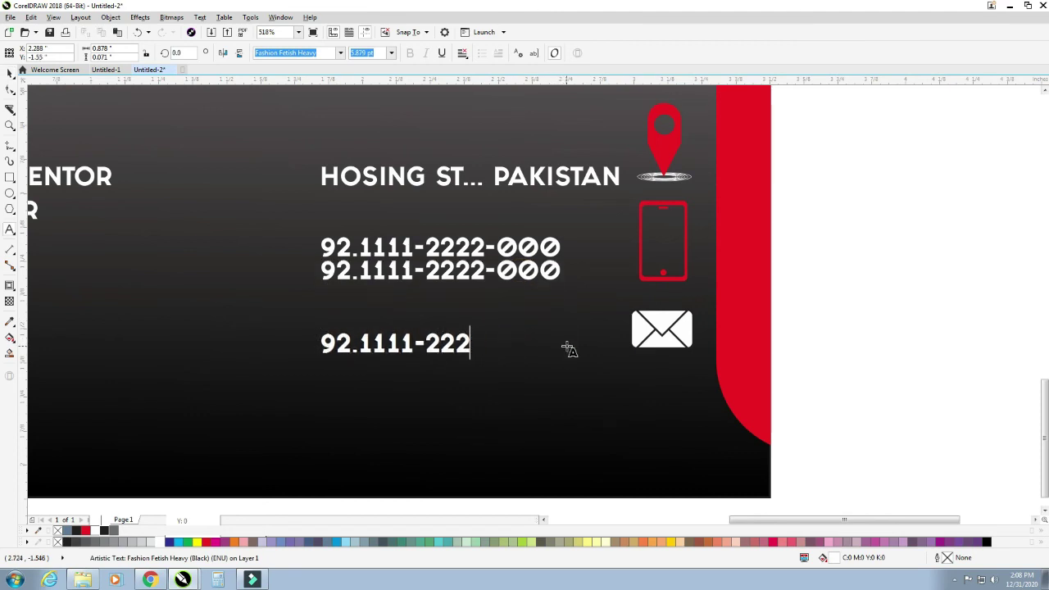
pyautogui.press('BackSpace')
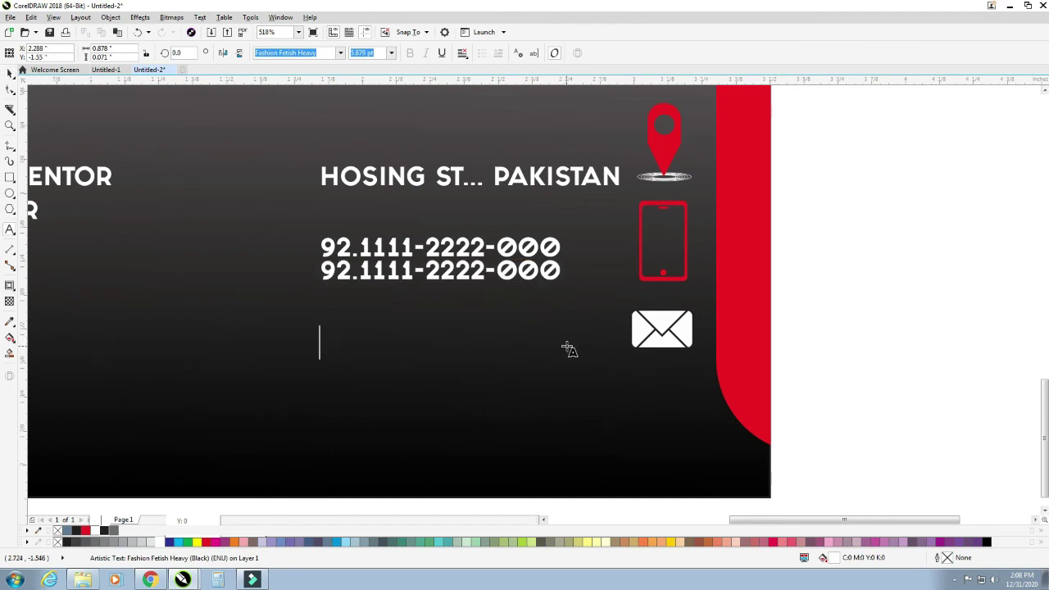
pyautogui.write('INFO')
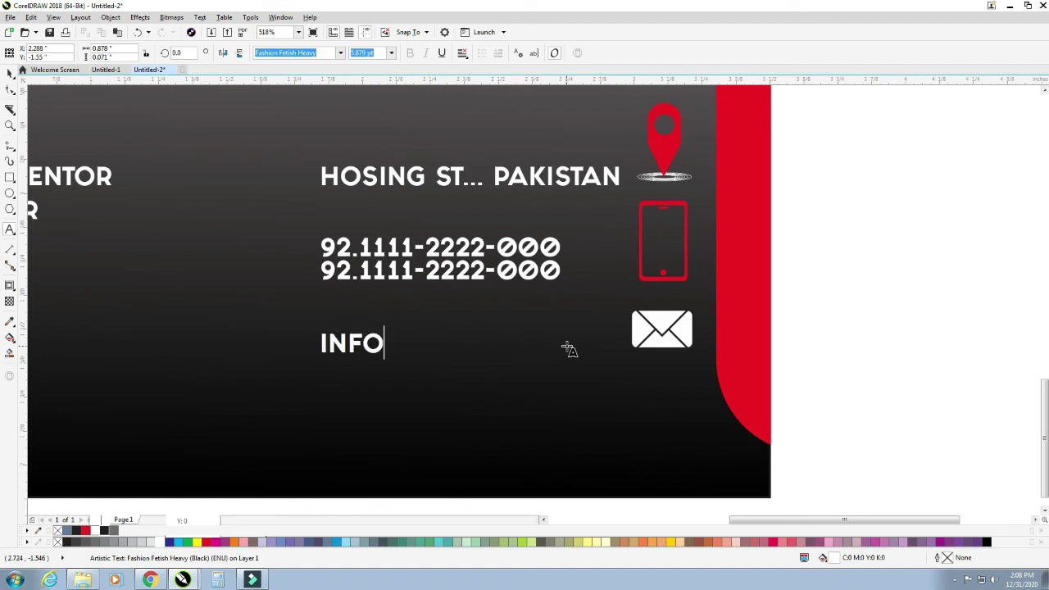
pyautogui.press('BackSpace')
pyautogui.press('BackSpace')
pyautogui.press('BackSpace')
pyautogui.press('BackSpace')
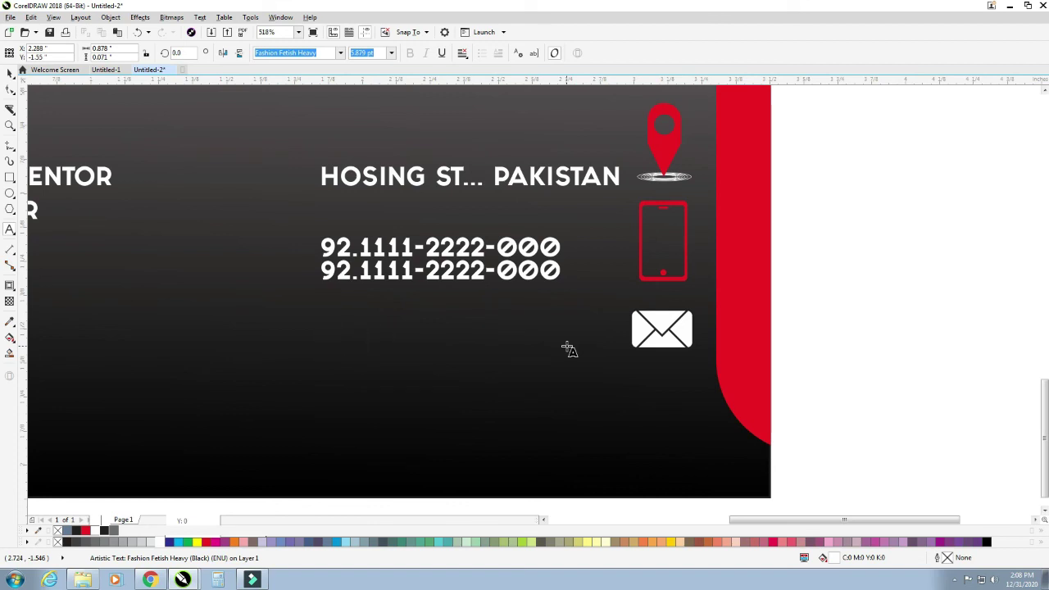
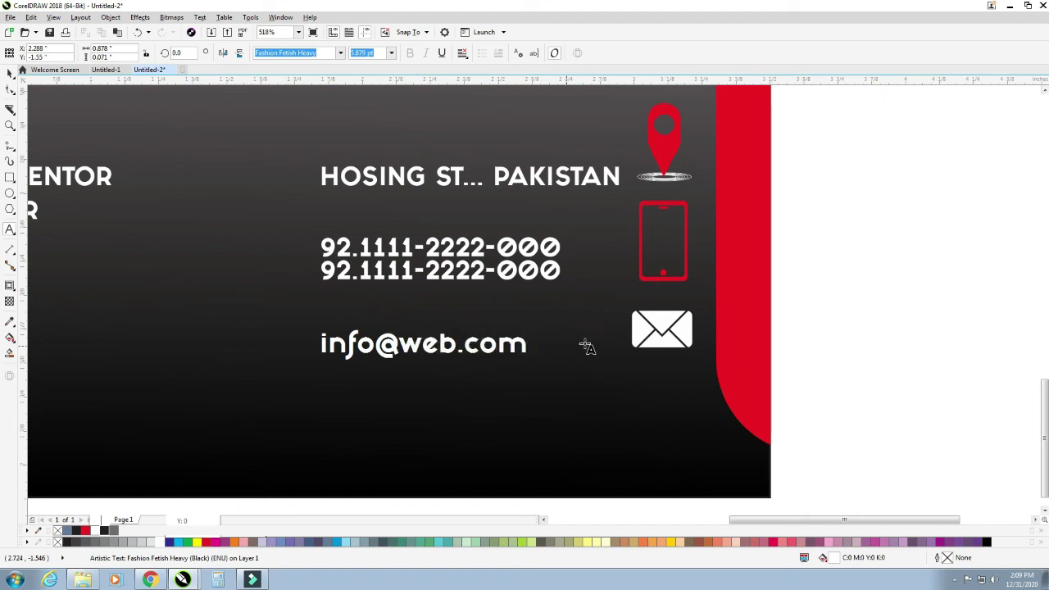
pyautogui.click(10, 72)
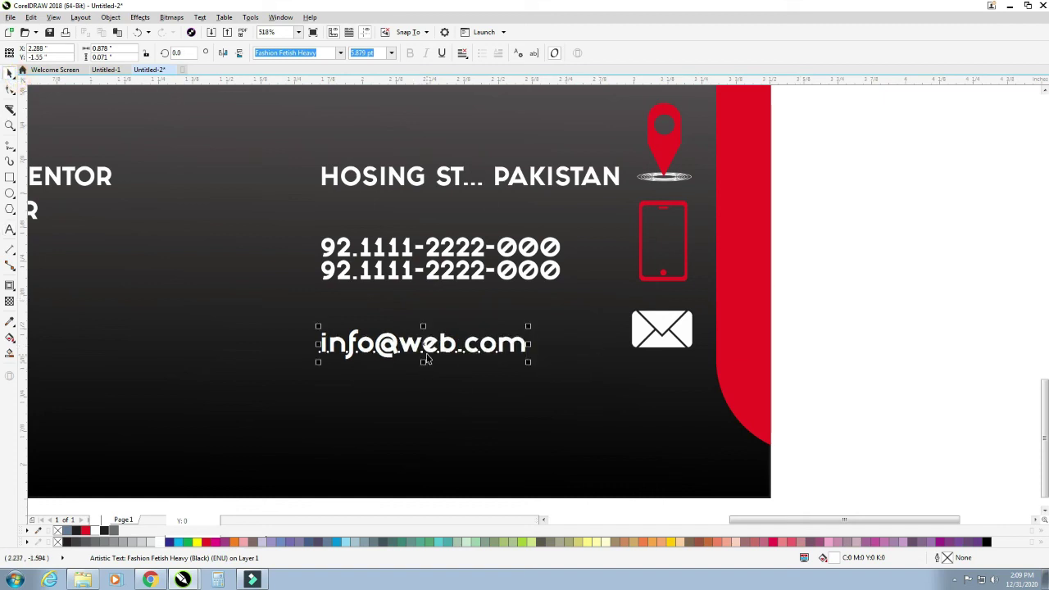
pyautogui.moveTo(425, 358); pyautogui.dragTo(484, 359)
pyautogui.rightClick(484, 358)
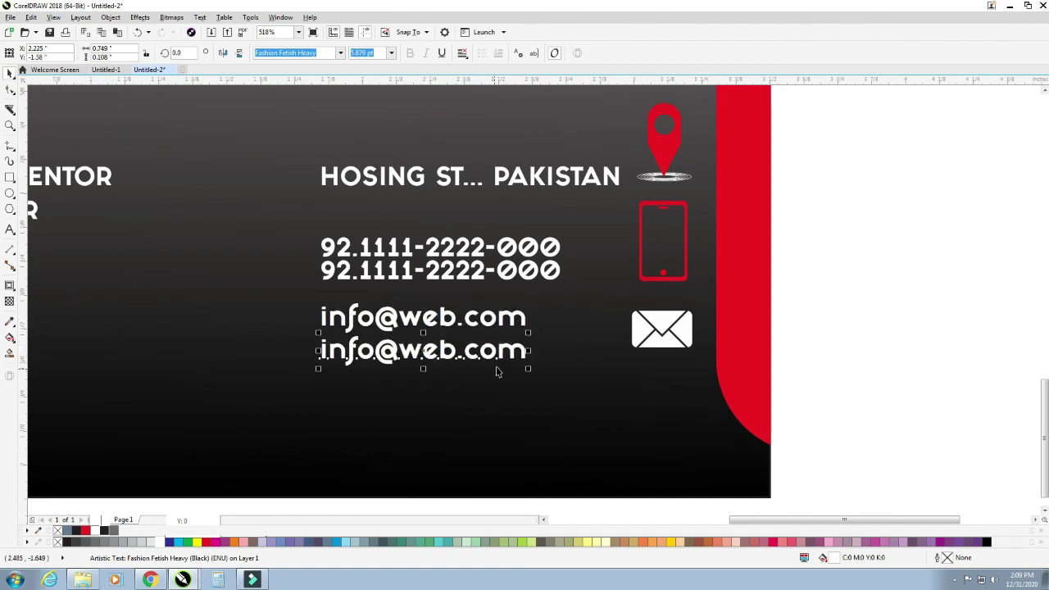
pyautogui.doubleClick(524, 350)
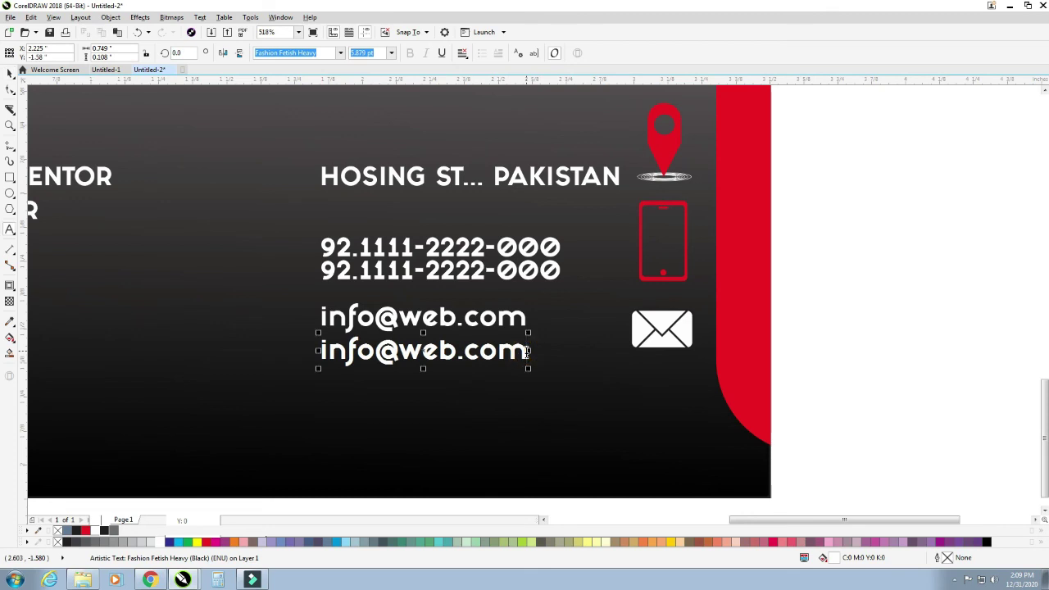
pyautogui.press('Left')
pyautogui.press('Left')
pyautogui.press('Left')
pyautogui.press('Left')
pyautogui.press('Left')
pyautogui.press('Left')
pyautogui.press('Left')
pyautogui.press('Left')
pyautogui.press('Left')
pyautogui.press('Left')
pyautogui.press('Left')
pyautogui.press('Right')
pyautogui.press('Right')
pyautogui.press('Right')
pyautogui.press('Right')
pyautogui.press('BackSpace')
pyautogui.press('BackSpace')
pyautogui.press('BackSpace')
pyautogui.press('BackSpace')
pyautogui.press('BackSpace')
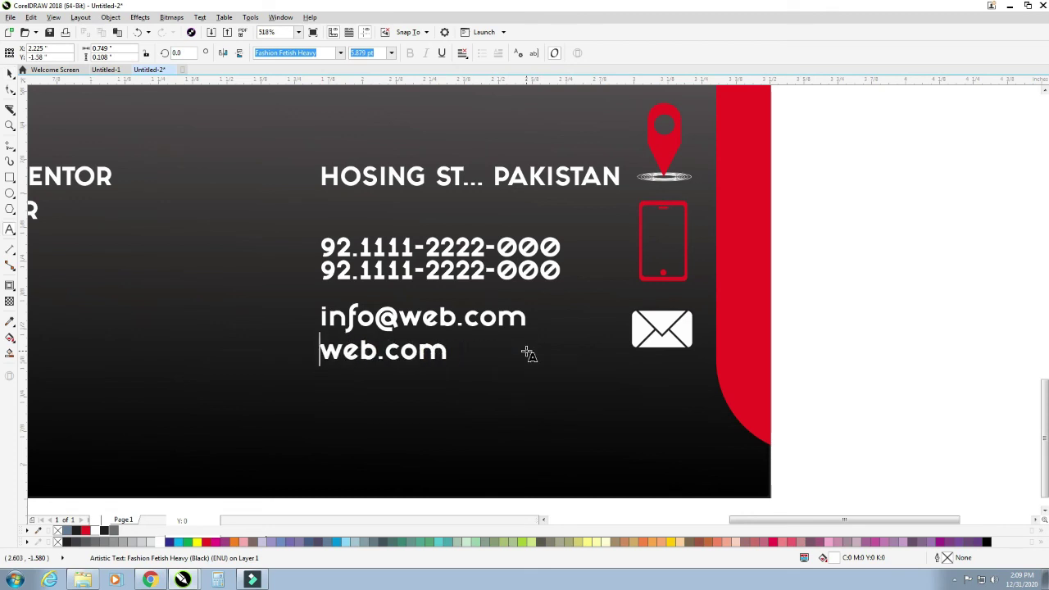
pyautogui.write('www.')
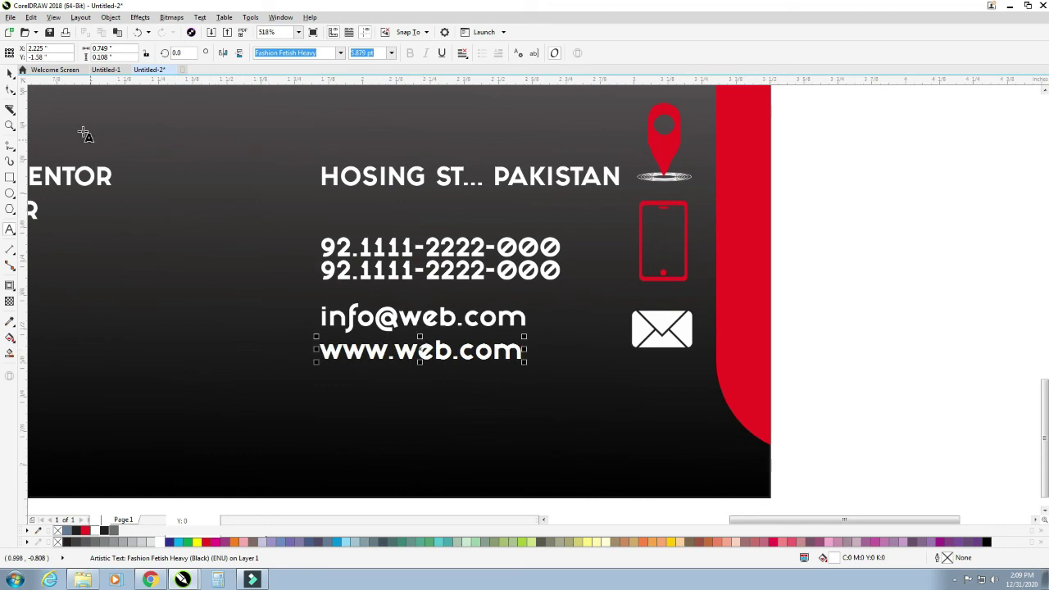
pyautogui.click(9, 73)
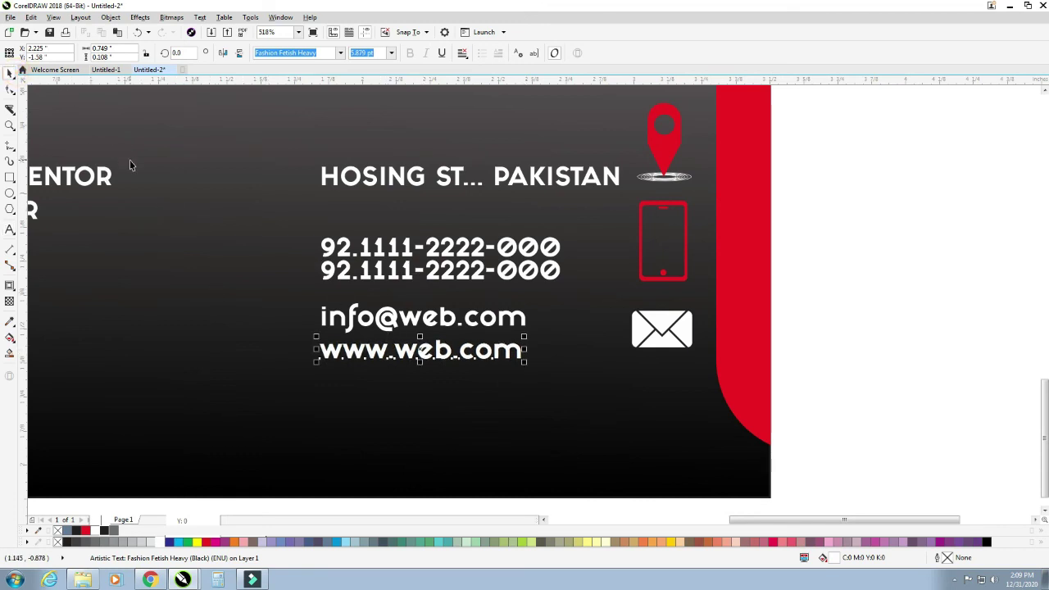
# - Zoom out to view both cards and deselect the website text
pyautogui.press('F4')
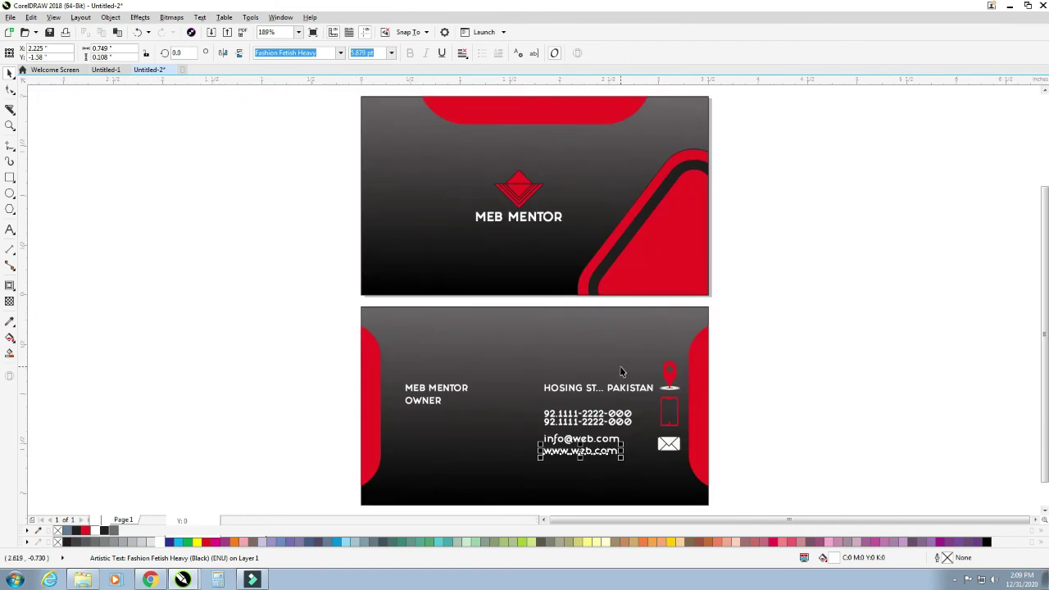
pyautogui.hotkey('shift', 'F4')
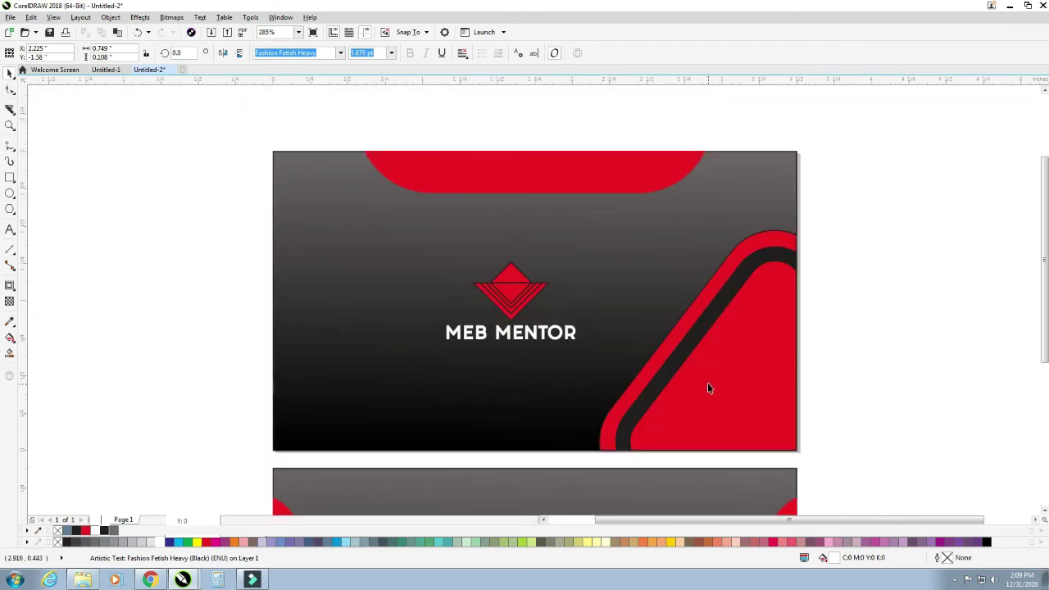
pyautogui.press('F4')
pyautogui.click(792, 390)
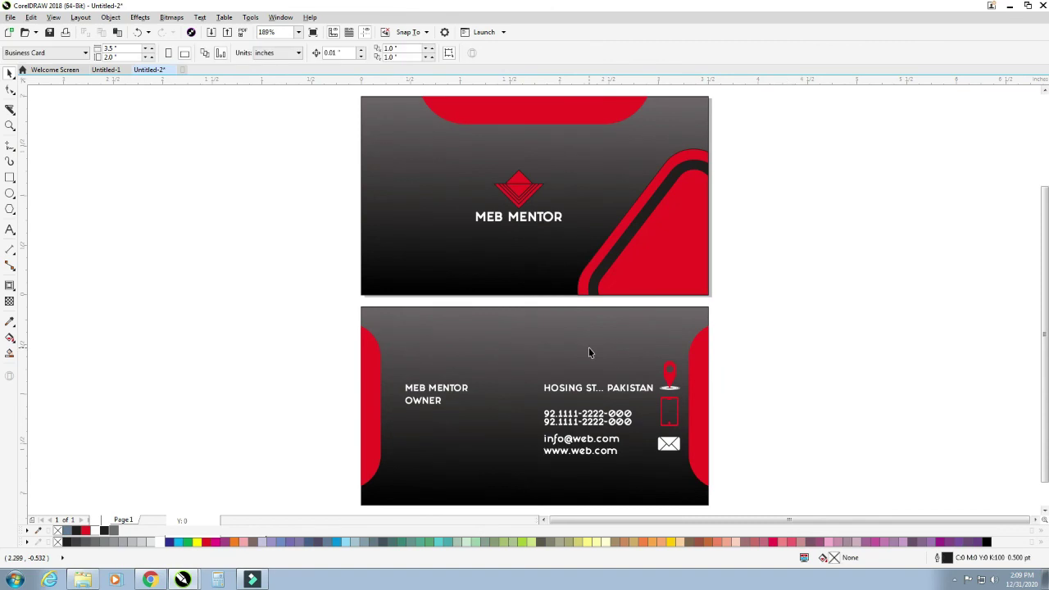